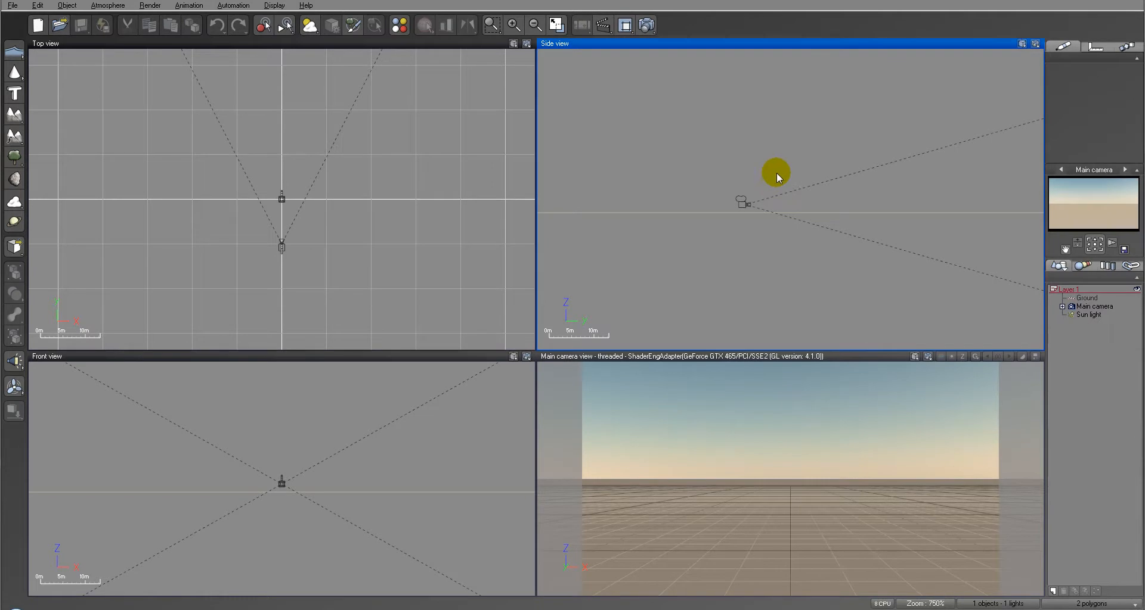
# - Add a procedural terrain and move it in the top view so its near edge lies by the main camera
pyautogui.moveTo(781, 147); pyautogui.dragTo(743, 210, button='right')
pyautogui.moveTo(387, 171); pyautogui.dragTo(380, 205, button='right')
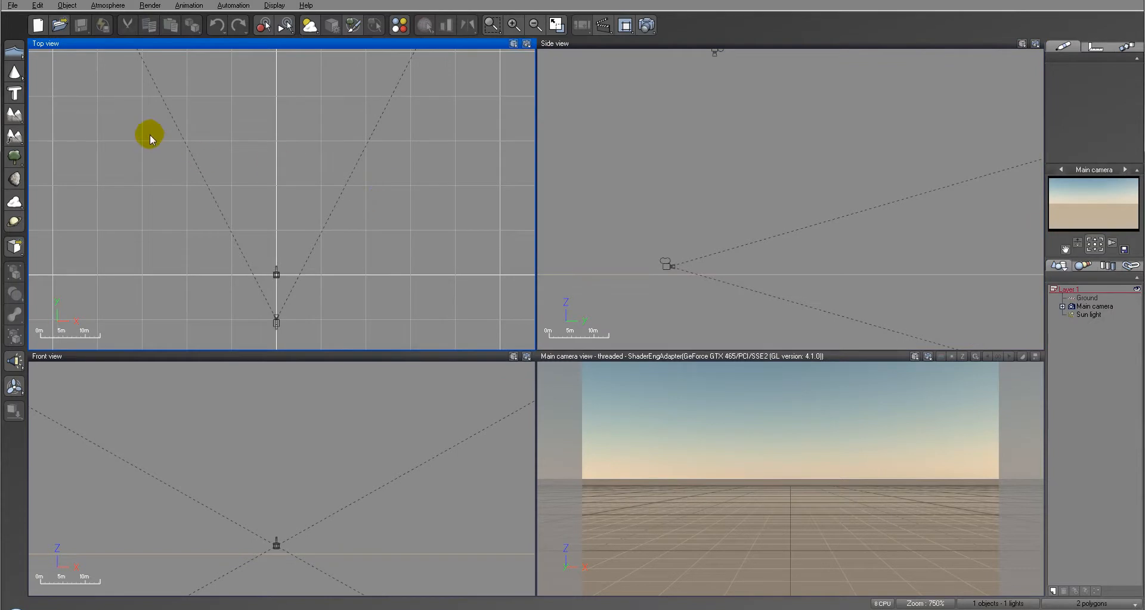
pyautogui.click(15, 136)
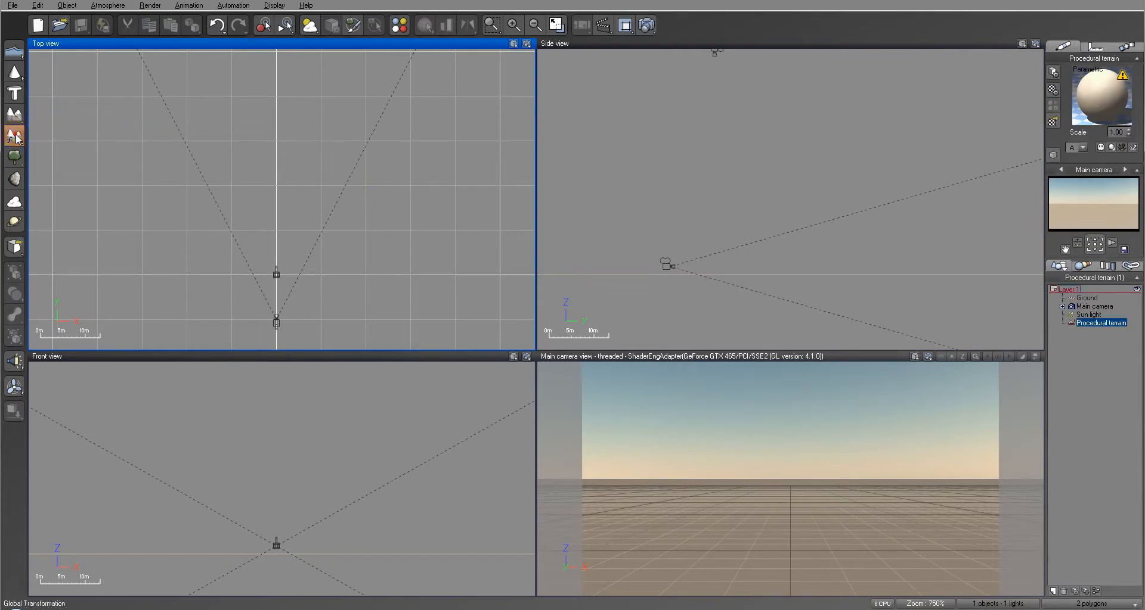
pyautogui.scroll(-5, 316, 200)
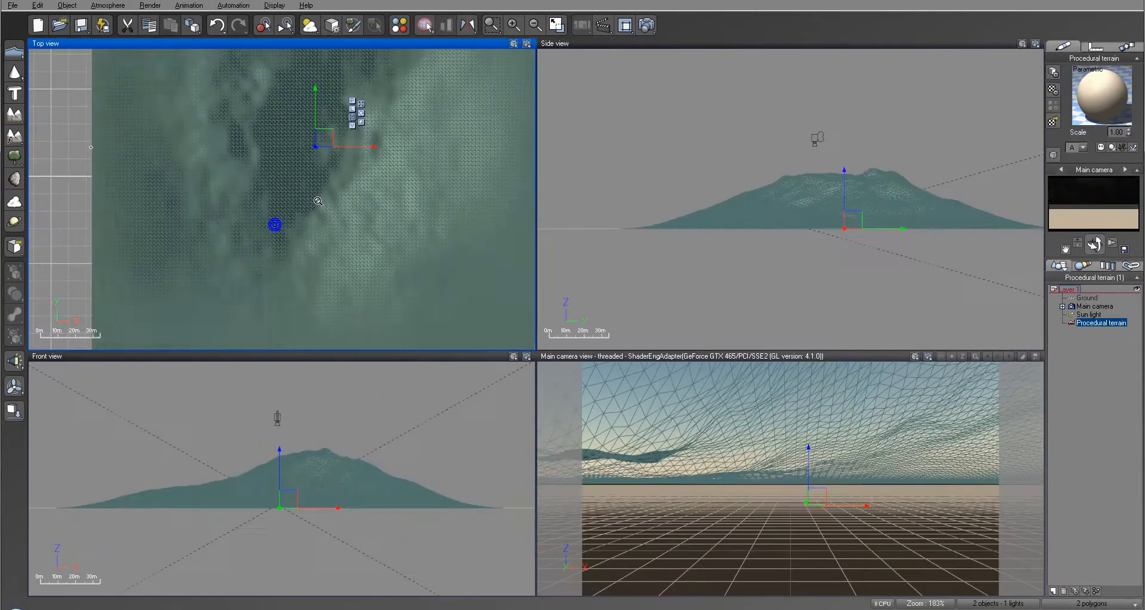
pyautogui.scroll(-3, 317, 201)
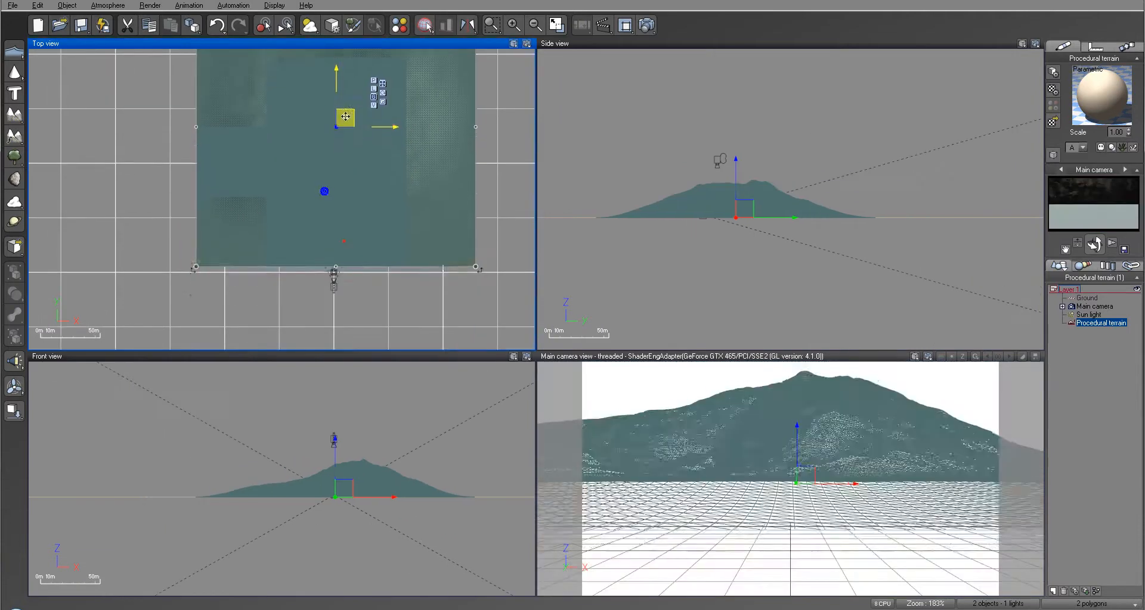
pyautogui.moveTo(345, 117); pyautogui.dragTo(345, 123)
pyautogui.moveTo(346, 143); pyautogui.dragTo(366, 188, button='right')
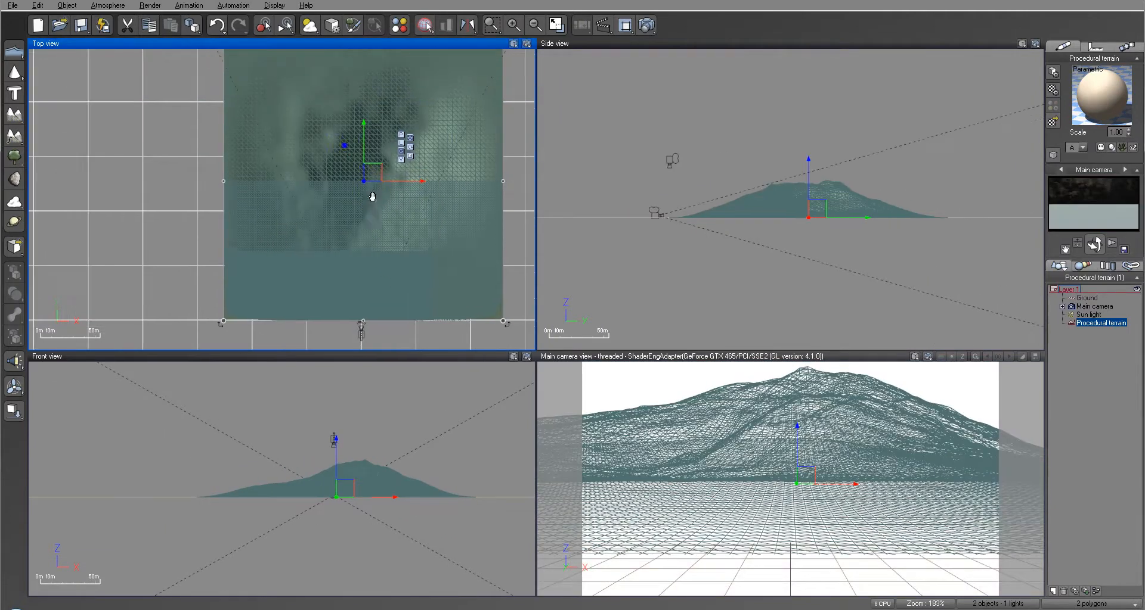
# - Enlarge the procedural terrain in depth and width in the top view, roughly centring it in front of the camera
pyautogui.scroll(-3, 370, 197)
pyautogui.scroll(-2, 372, 195)
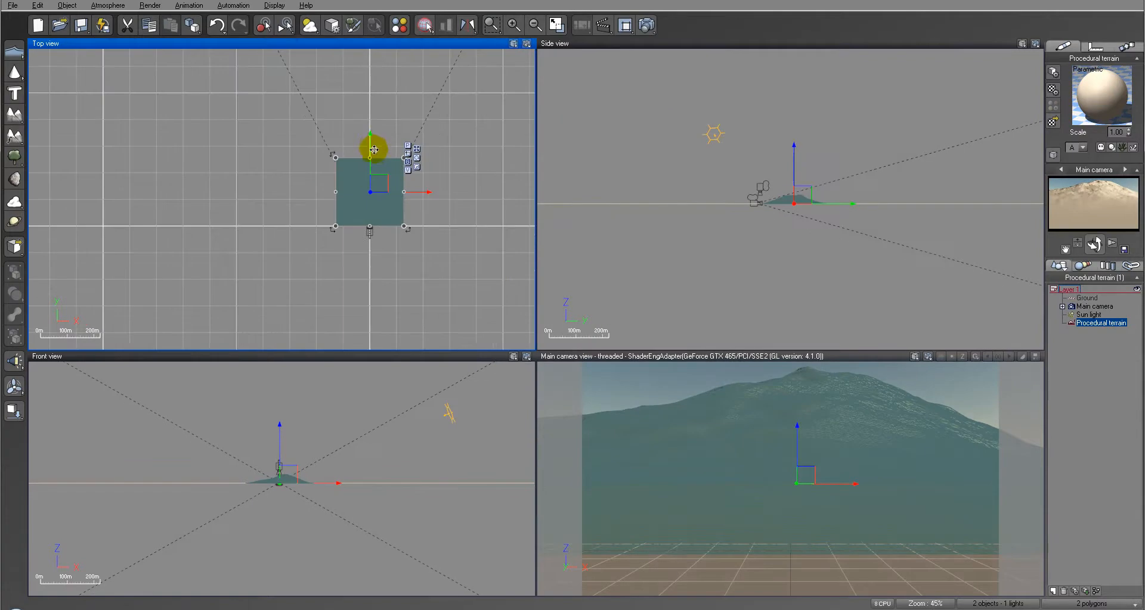
pyautogui.moveTo(370, 156); pyautogui.dragTo(373, 88)
pyautogui.moveTo(404, 162); pyautogui.dragTo(454, 159)
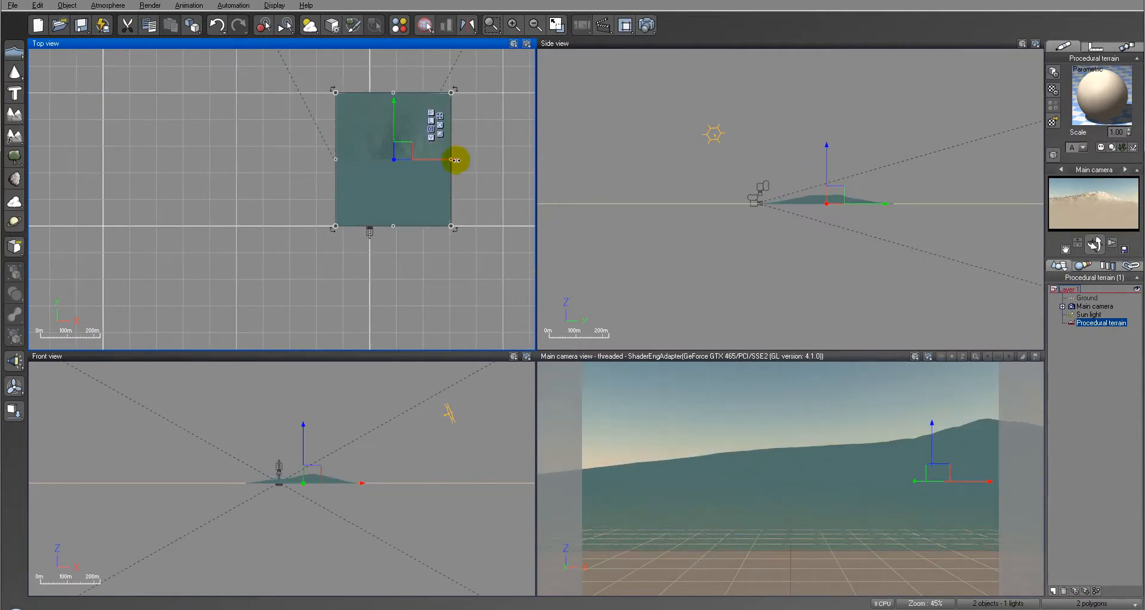
pyautogui.moveTo(335, 159); pyautogui.dragTo(309, 160)
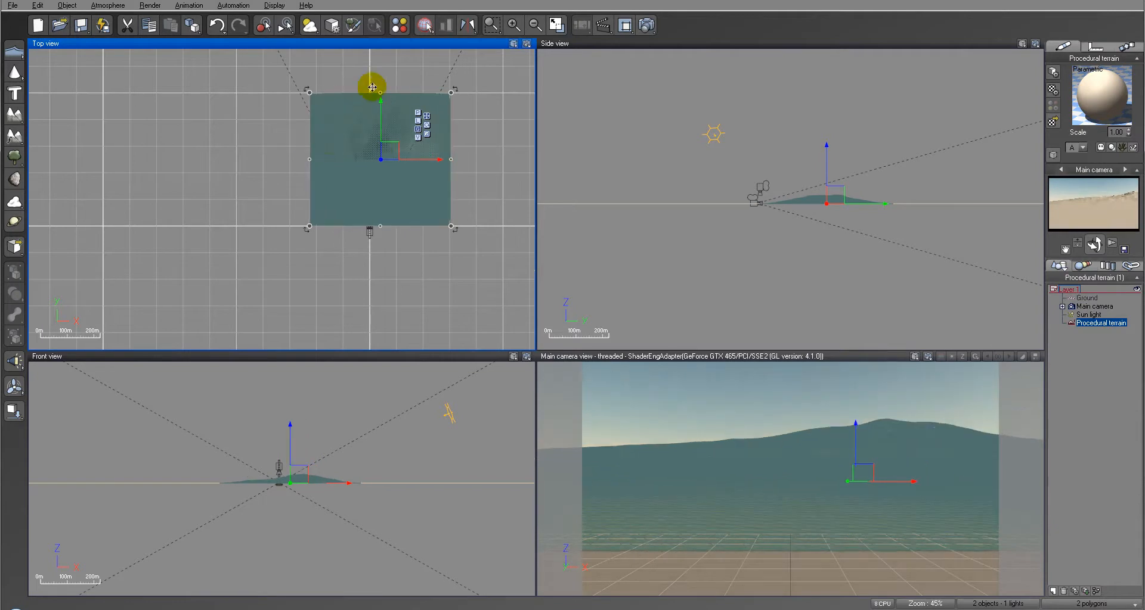
pyautogui.moveTo(308, 90); pyautogui.dragTo(285, 69)
pyautogui.moveTo(377, 141); pyautogui.dragTo(378, 137)
# - Open the procedural terrain for editing and turn off its zero edges so the relief extends to the borders
pyautogui.rightClick(364, 141)
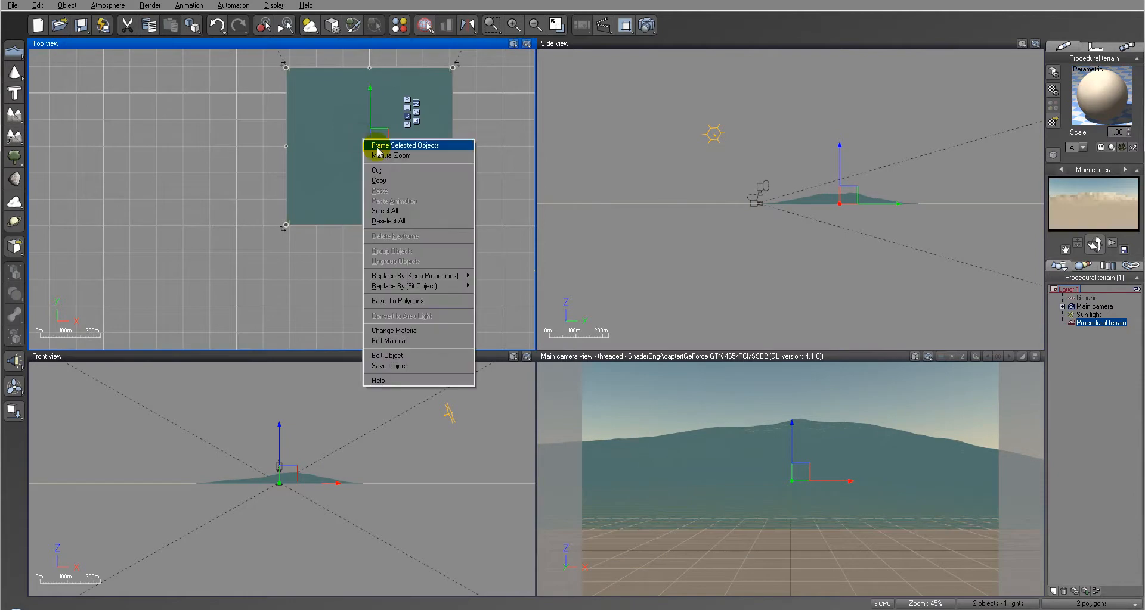
pyautogui.click(407, 355)
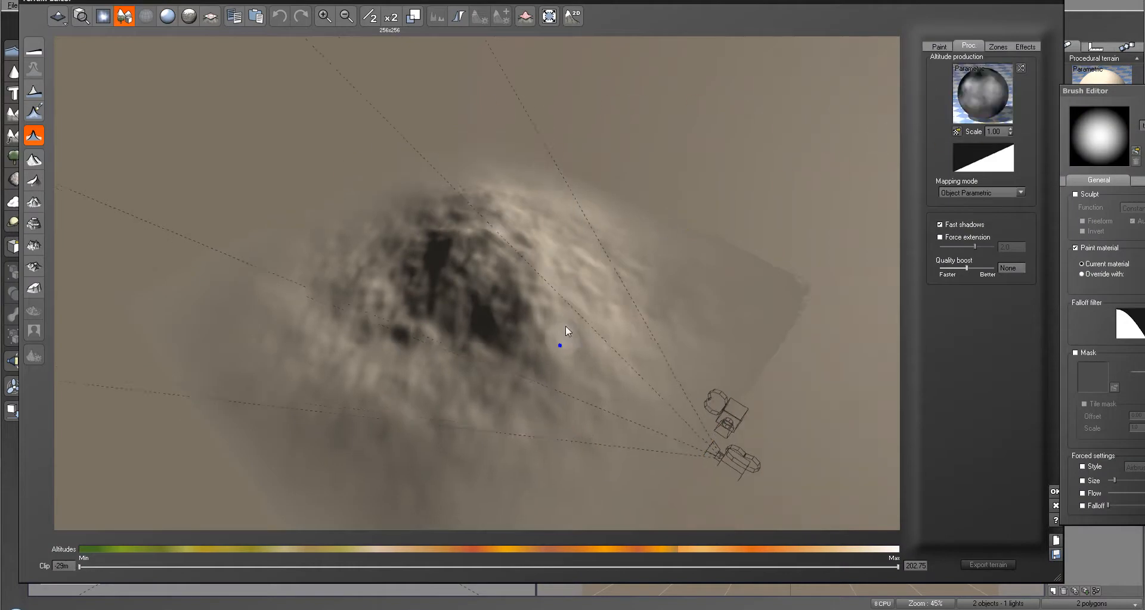
pyautogui.moveTo(561, 342); pyautogui.dragTo(526, 309, button='right')
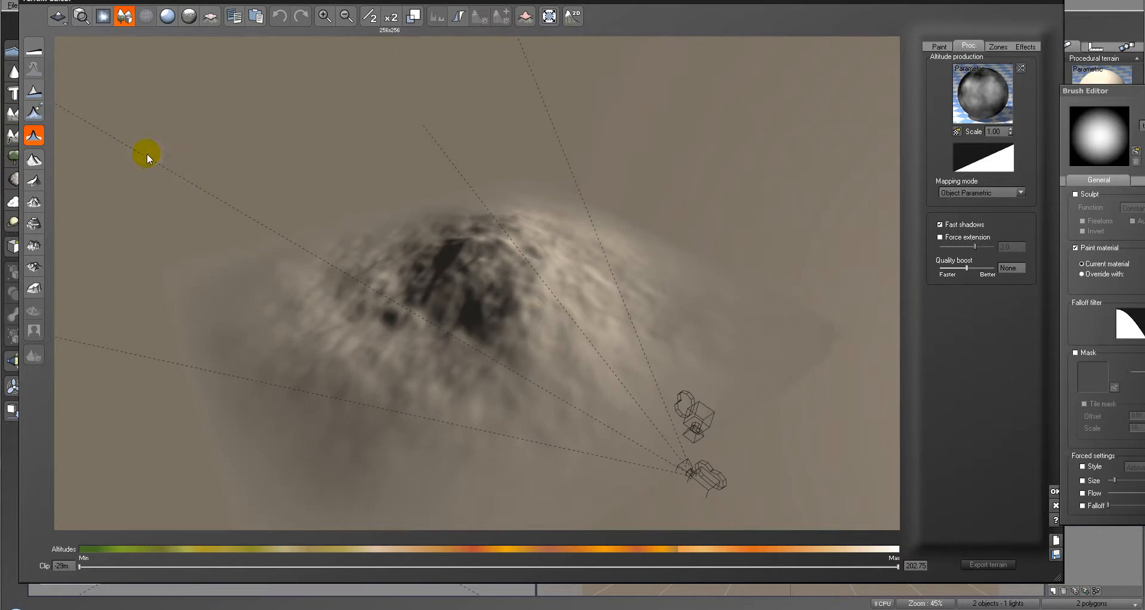
pyautogui.click(32, 136)
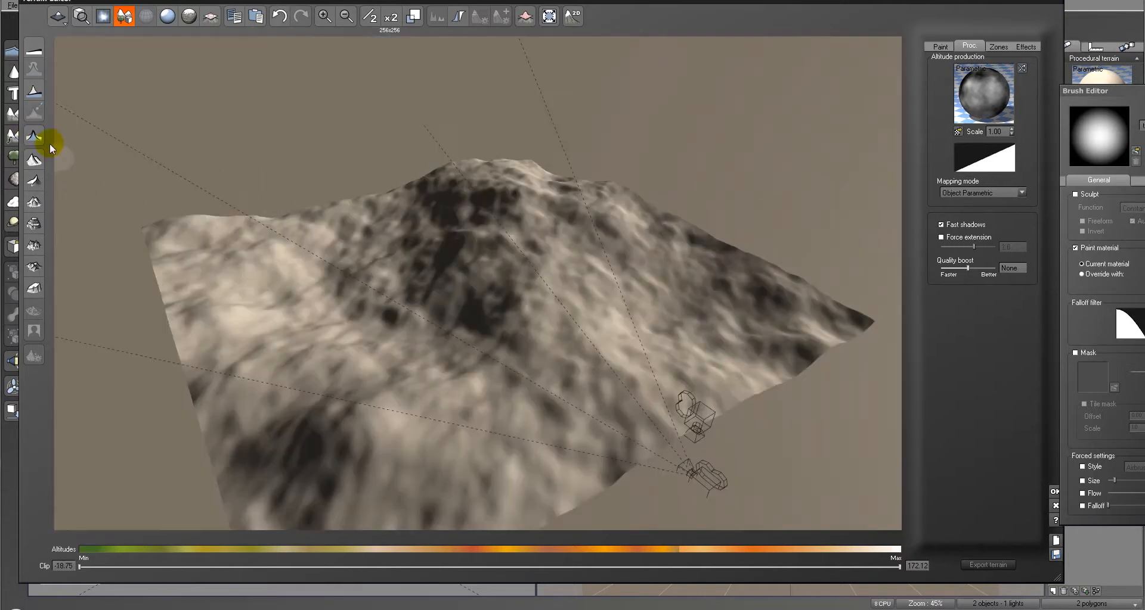
# - Hide the surrounding scene and cameras in the terrain preview and inspect the bare relief and its altitude function preview
pyautogui.moveTo(231, 271)
pyautogui.mouseDown(button='right')
pyautogui.moveTo(364, 269)
pyautogui.moveTo(370, 240)
pyautogui.moveTo(358, 229)
pyautogui.moveTo(189, 266)
pyautogui.moveTo(245, 298)
pyautogui.mouseUp(button='right')
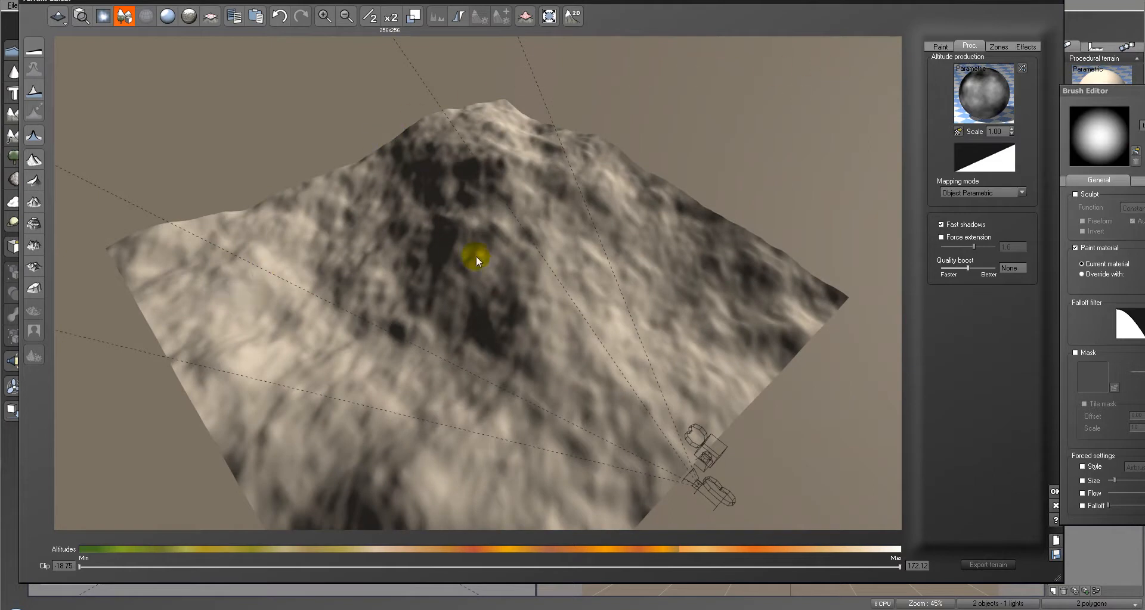
pyautogui.moveTo(434, 264); pyautogui.dragTo(484, 256, button='right')
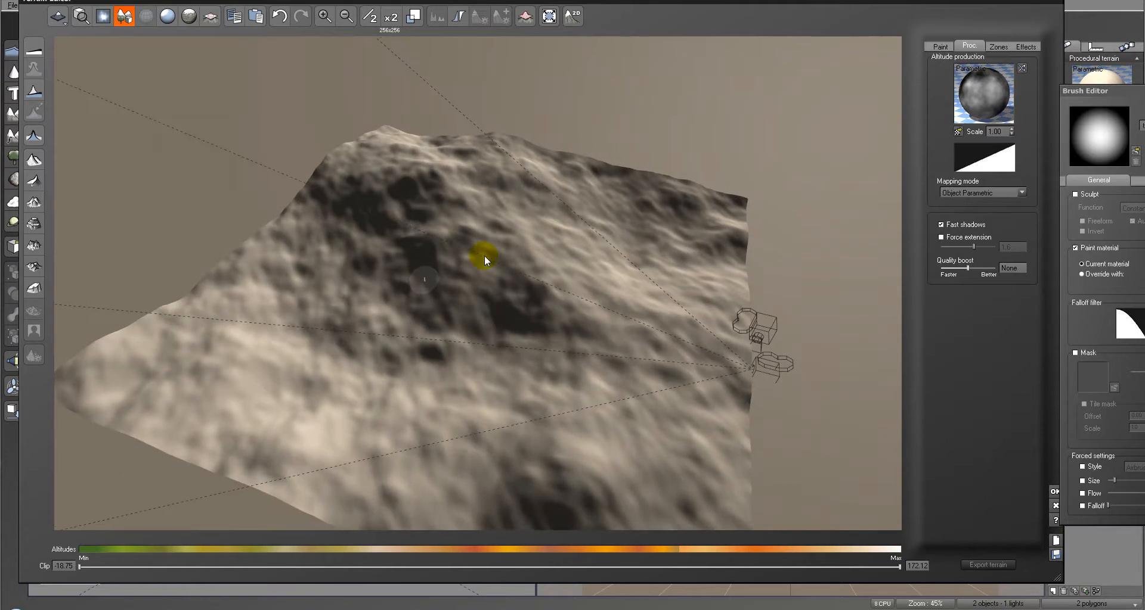
pyautogui.click(126, 18)
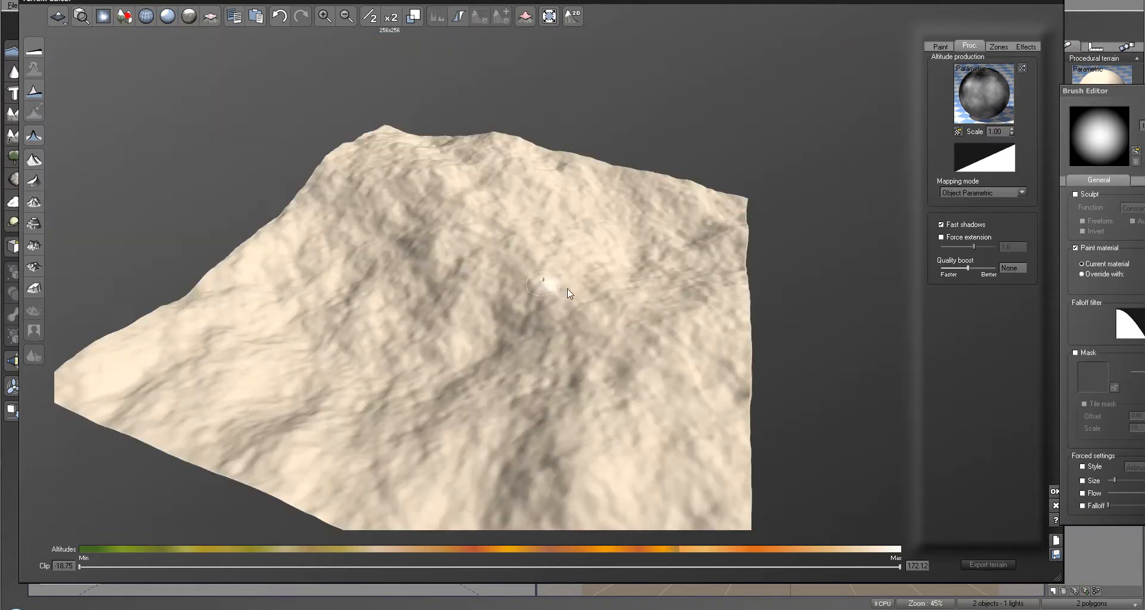
pyautogui.moveTo(567, 290); pyautogui.dragTo(589, 276, button='right')
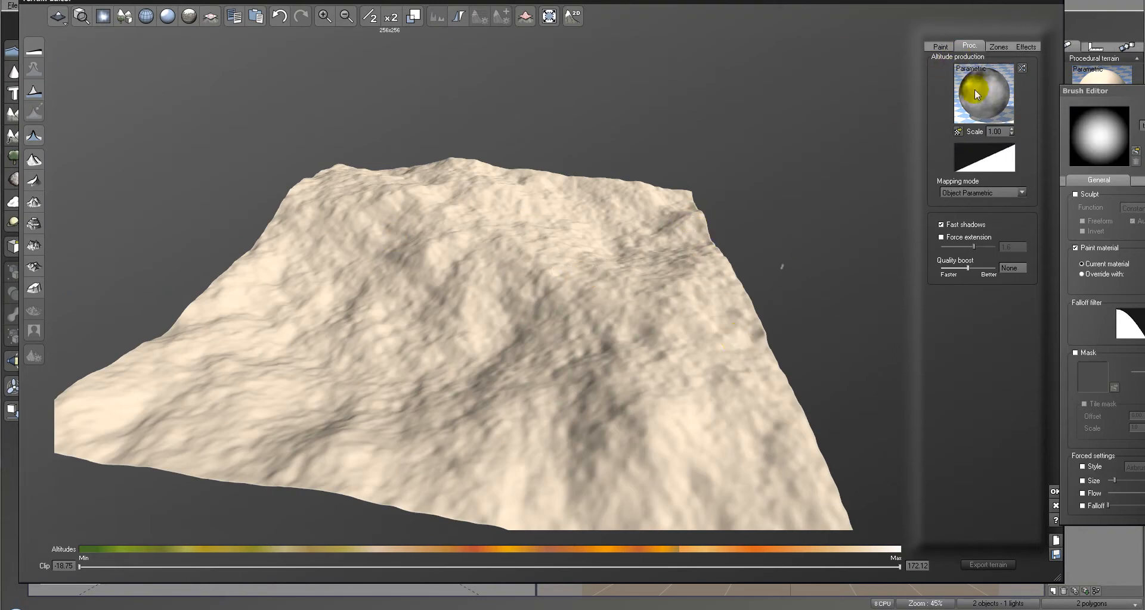
pyautogui.moveTo(966, 97); pyautogui.dragTo(980, 93)
pyautogui.moveTo(582, 234); pyautogui.dragTo(602, 246, button='right')
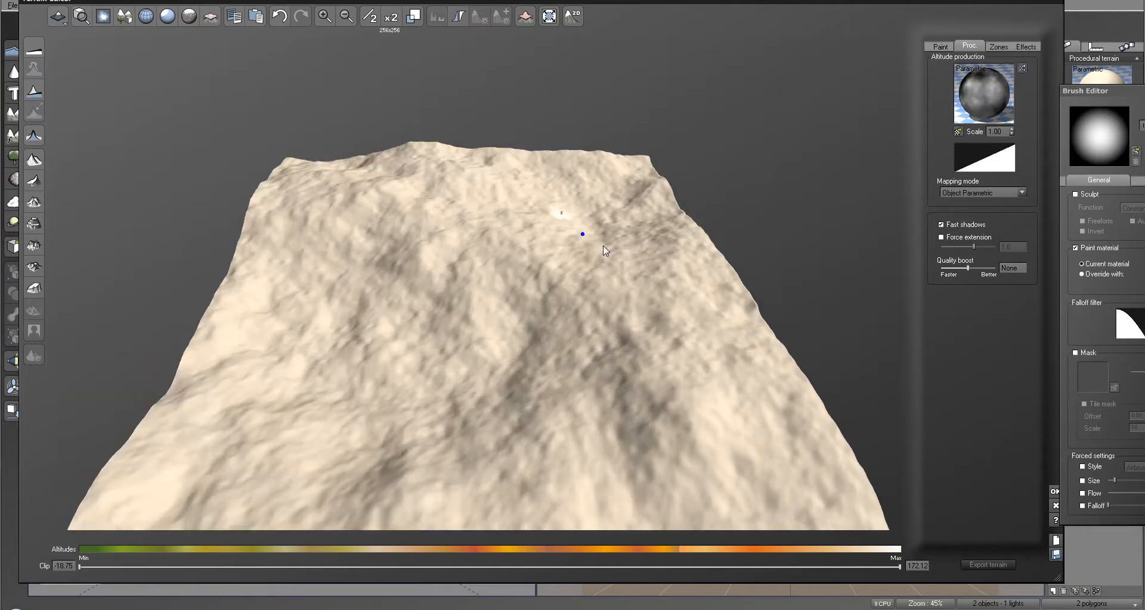
# - Browse the Fractals presets for the altitude production function and load the Moon function onto the terrain
pyautogui.doubleClick(982, 98)
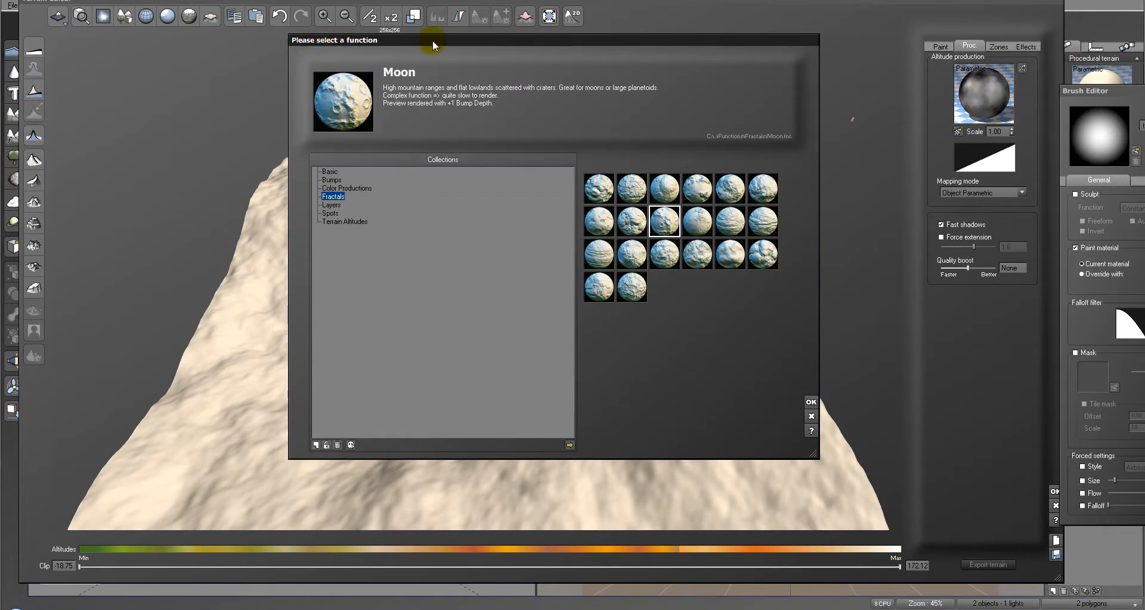
pyautogui.moveTo(449, 38); pyautogui.dragTo(449, 32)
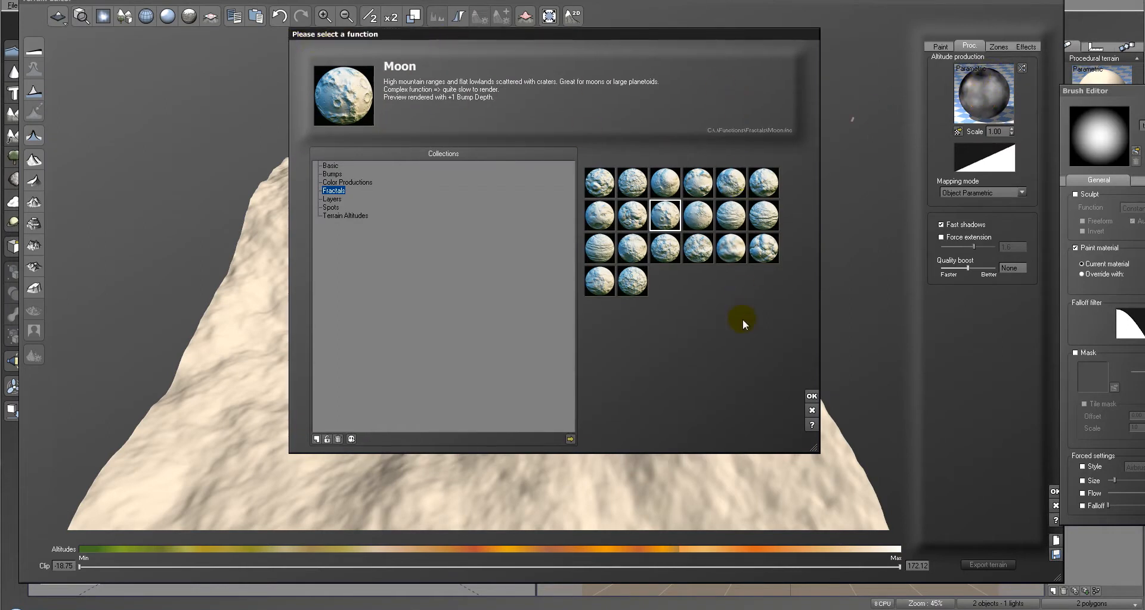
pyautogui.click(602, 181)
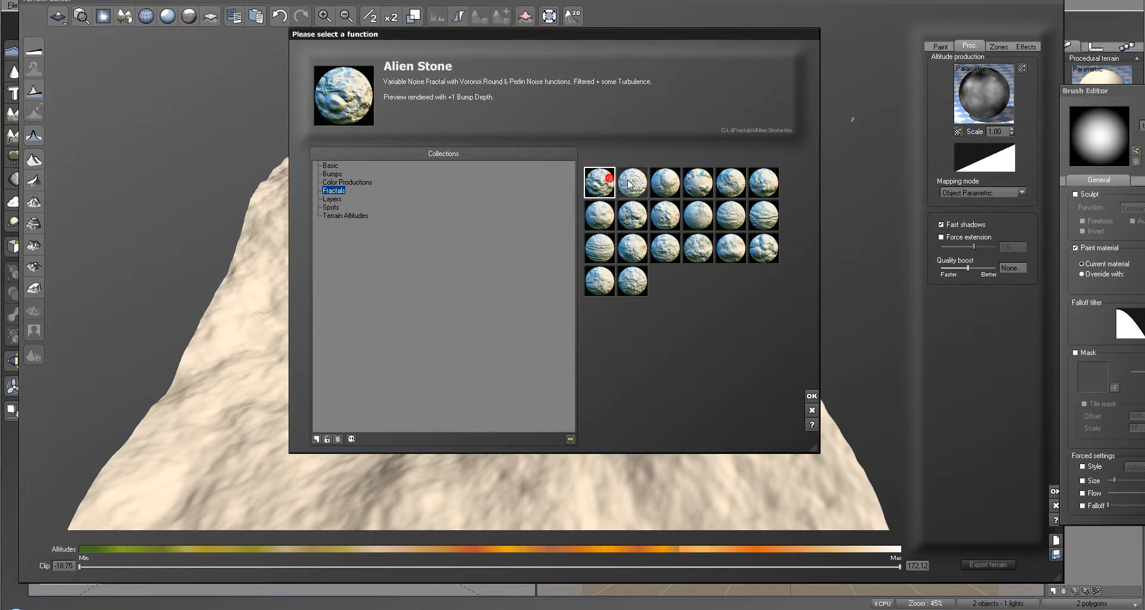
pyautogui.click(630, 183)
pyautogui.click(663, 181)
pyautogui.click(694, 175)
pyautogui.click(730, 182)
pyautogui.click(763, 184)
pyautogui.click(771, 219)
pyautogui.click(764, 246)
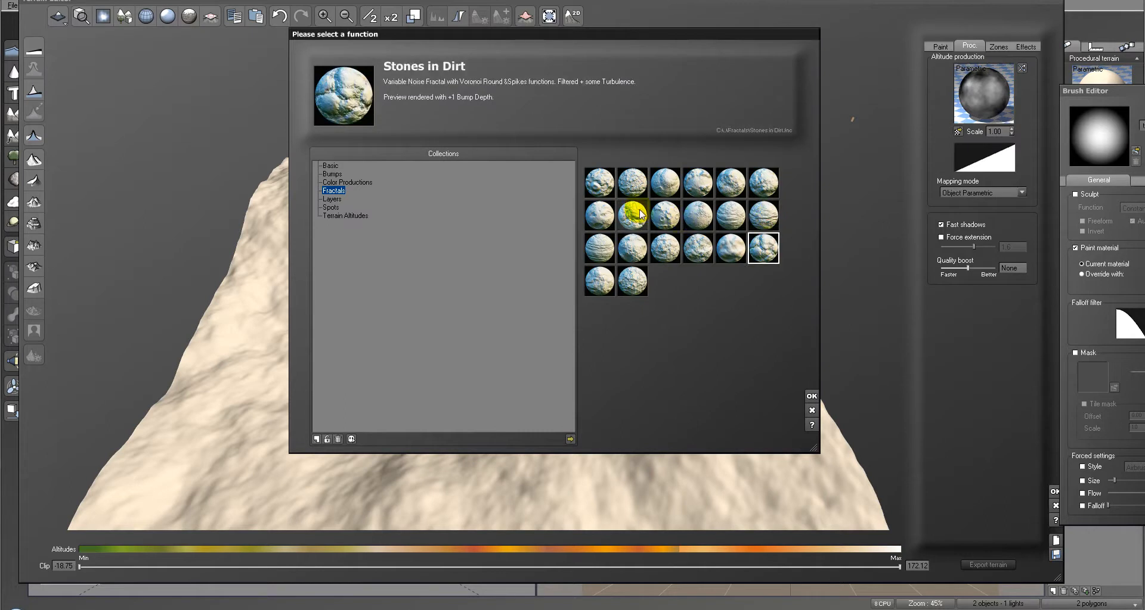
pyautogui.click(665, 215)
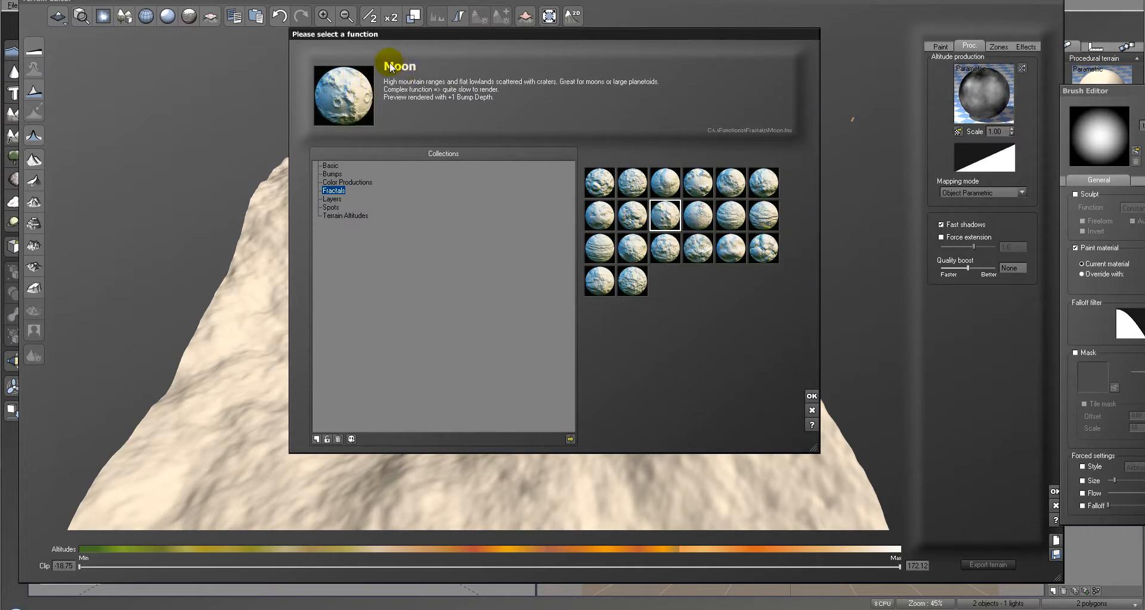
pyautogui.click(810, 397)
pyautogui.moveTo(514, 294)
pyautogui.mouseDown(button='right')
pyautogui.moveTo(514, 304)
pyautogui.moveTo(516, 256)
pyautogui.moveTo(511, 285)
pyautogui.mouseUp(button='right')
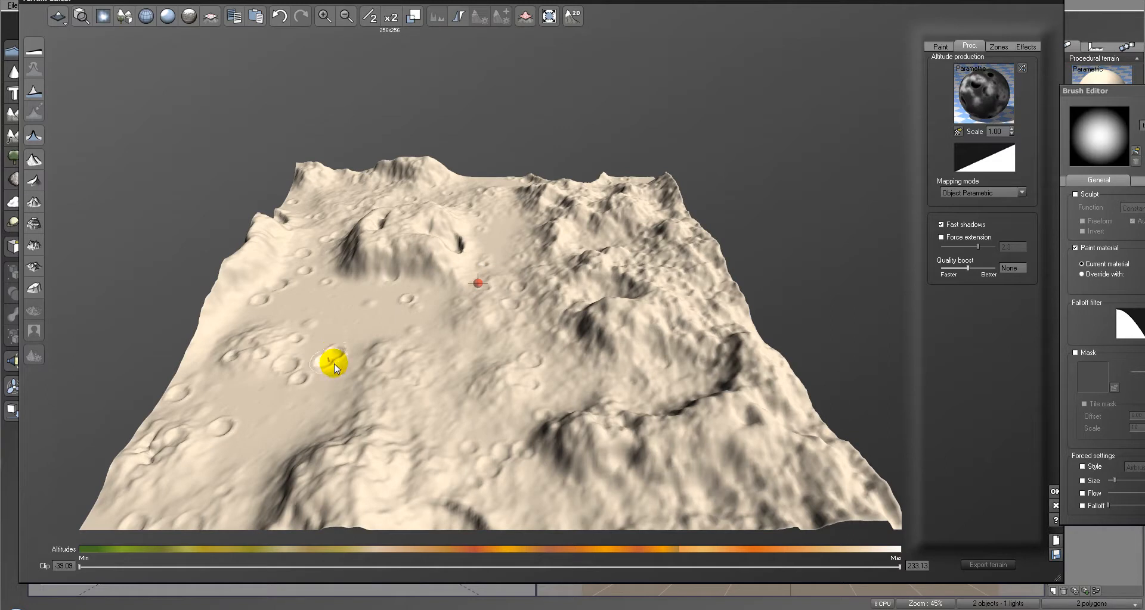
pyautogui.moveTo(530, 334)
pyautogui.mouseDown(button='right')
pyautogui.moveTo(557, 330)
pyautogui.moveTo(547, 316)
pyautogui.moveTo(532, 330)
pyautogui.moveTo(524, 317)
pyautogui.mouseUp(button='right')
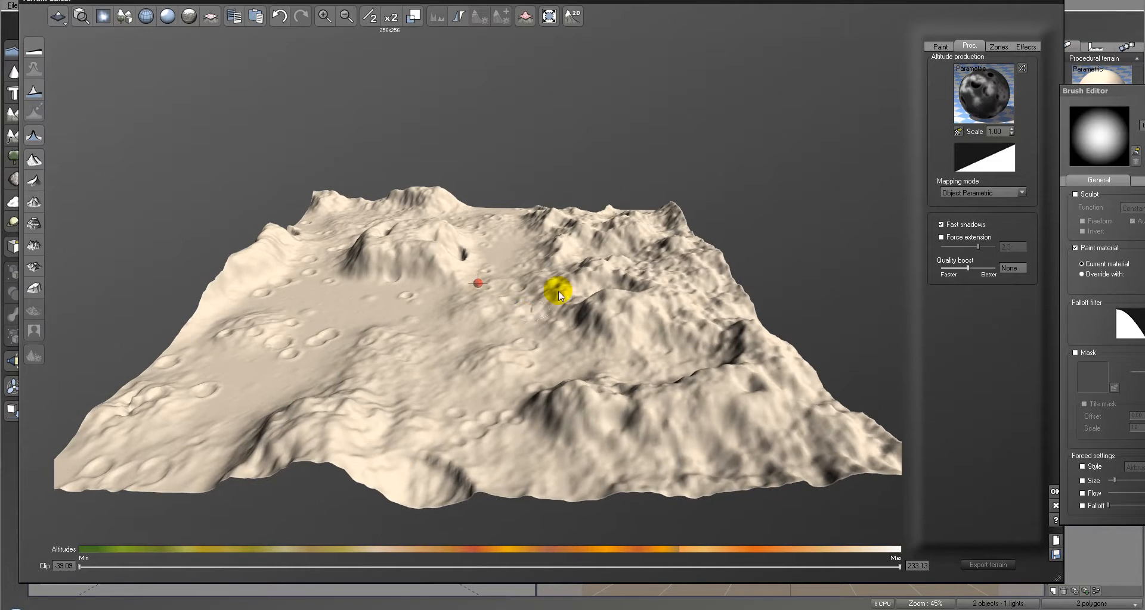
# - Open the altitude production function in the Function Editor and narrow its window to keep the terrain preview in sight
pyautogui.moveTo(982, 89); pyautogui.dragTo(991, 98)
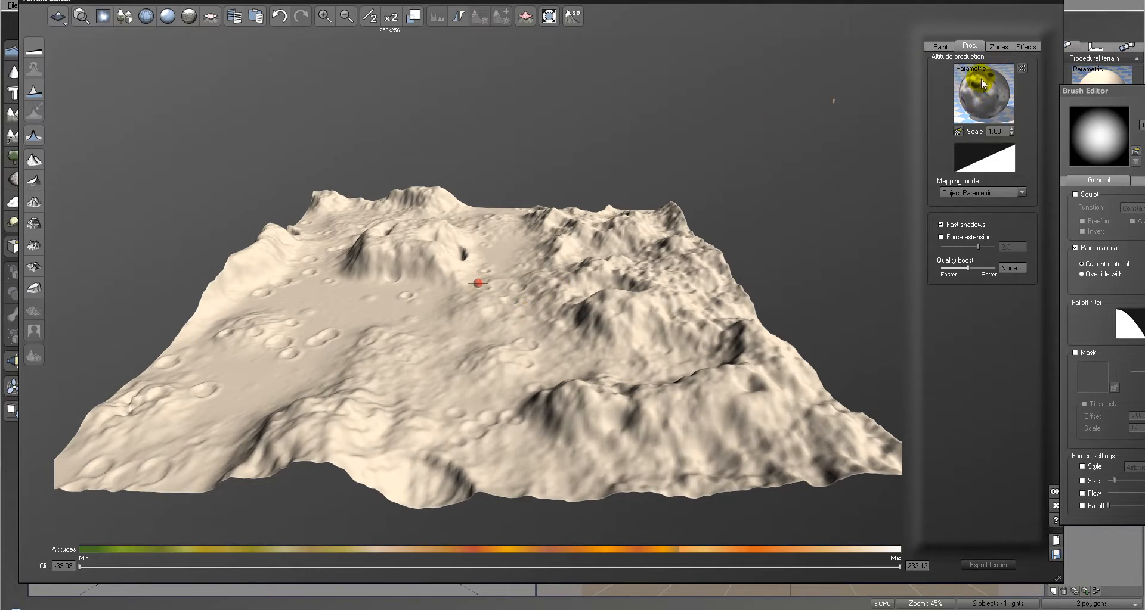
pyautogui.rightClick(982, 82)
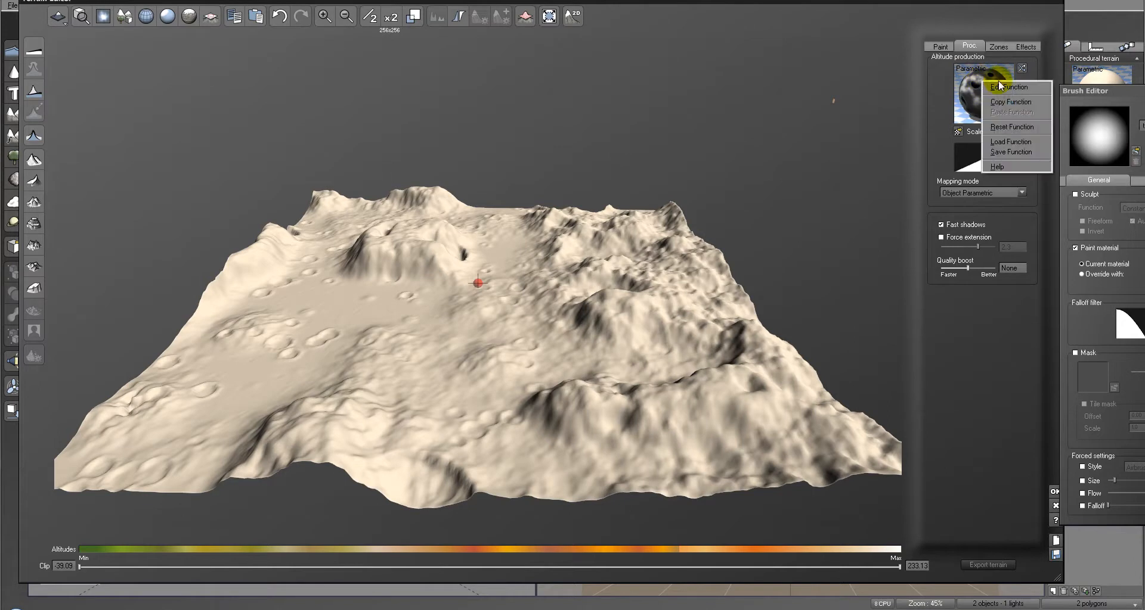
pyautogui.click(1003, 88)
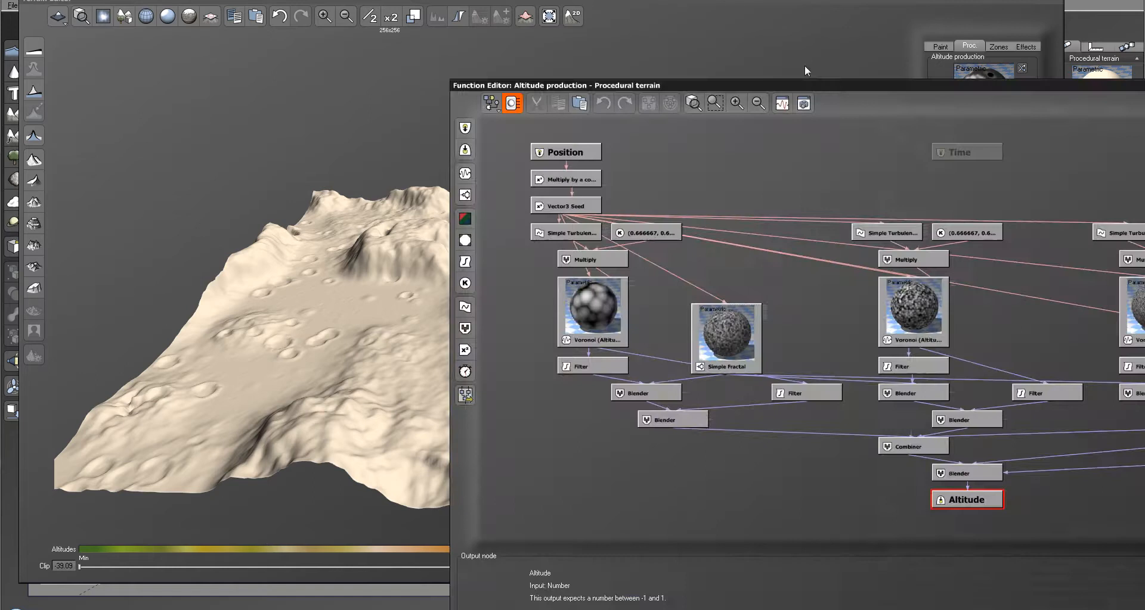
pyautogui.moveTo(804, 83); pyautogui.dragTo(482, 9)
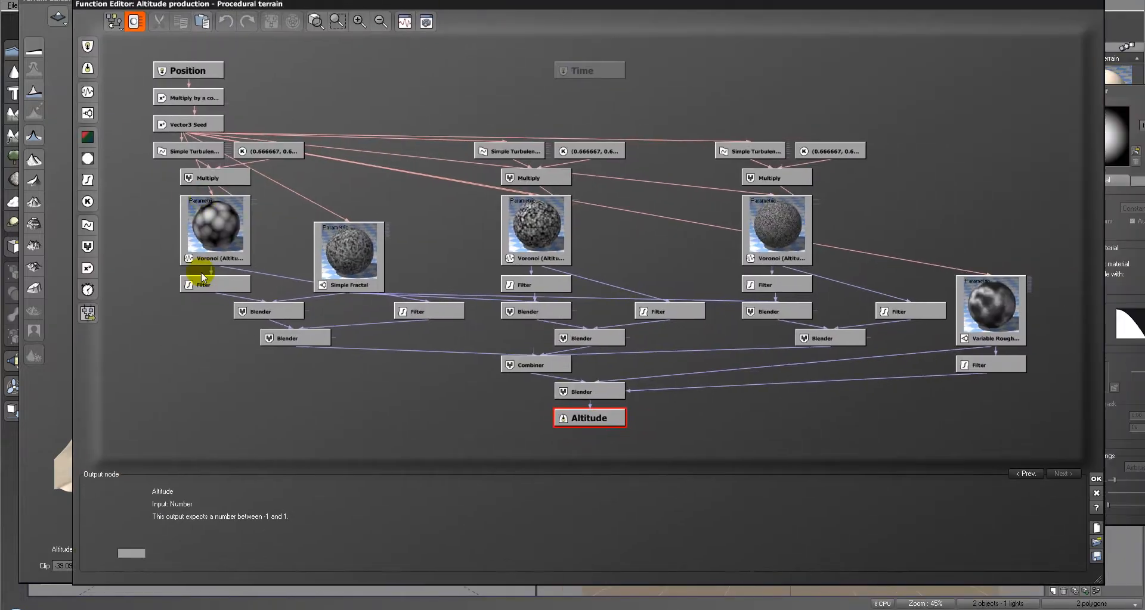
pyautogui.moveTo(75, 583)
pyautogui.mouseDown()
pyautogui.moveTo(48, 585)
pyautogui.moveTo(73, 580)
pyautogui.mouseUp()
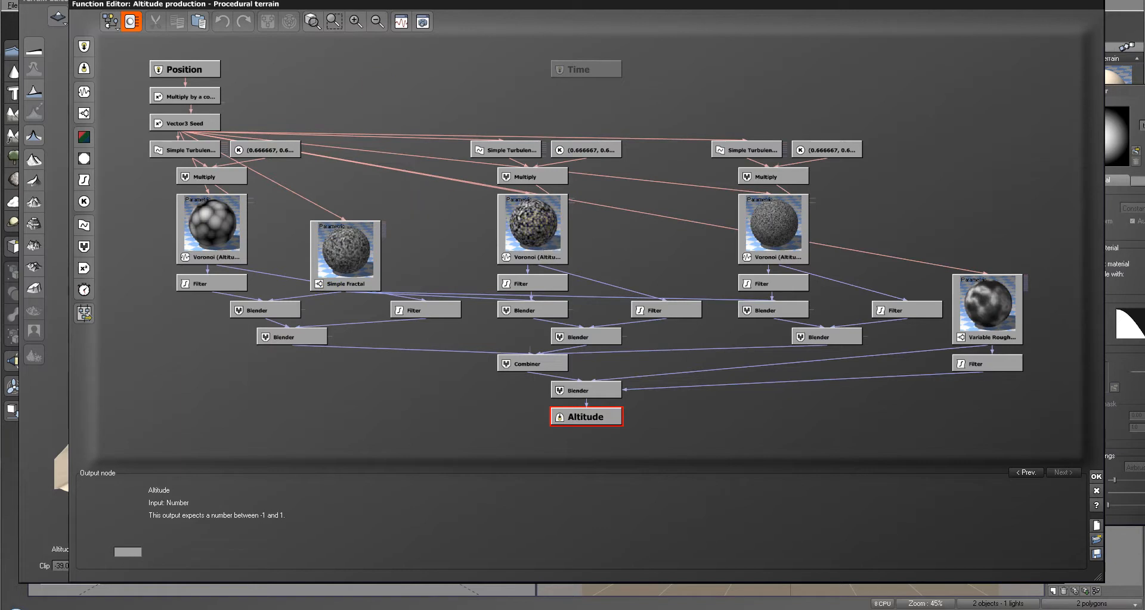
pyautogui.moveTo(306, 5); pyautogui.dragTo(332, 10)
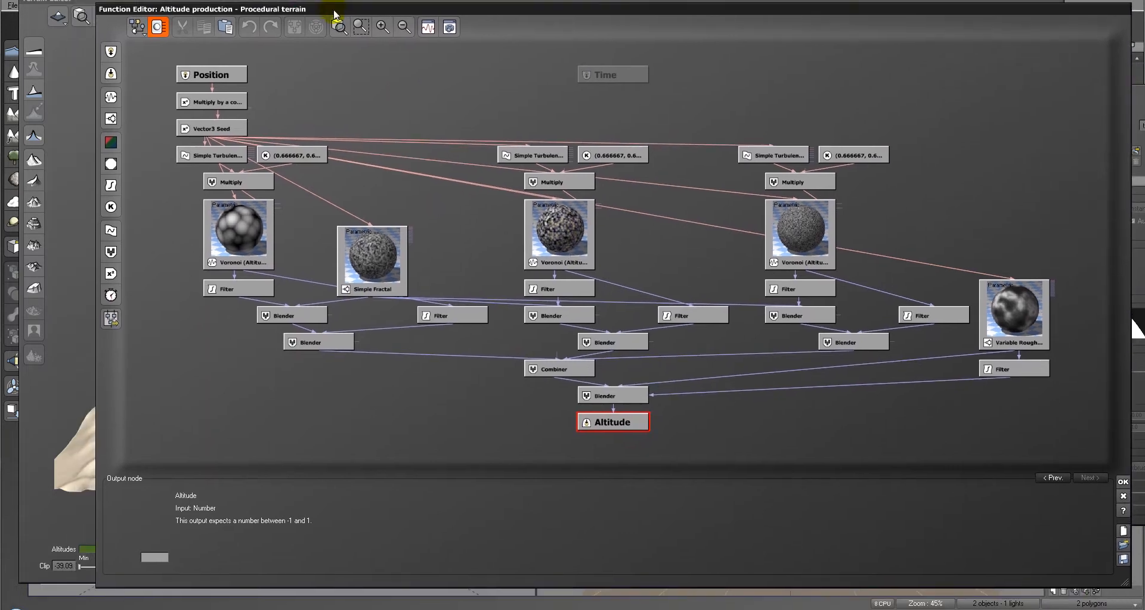
pyautogui.moveTo(98, 586); pyautogui.dragTo(406, 593)
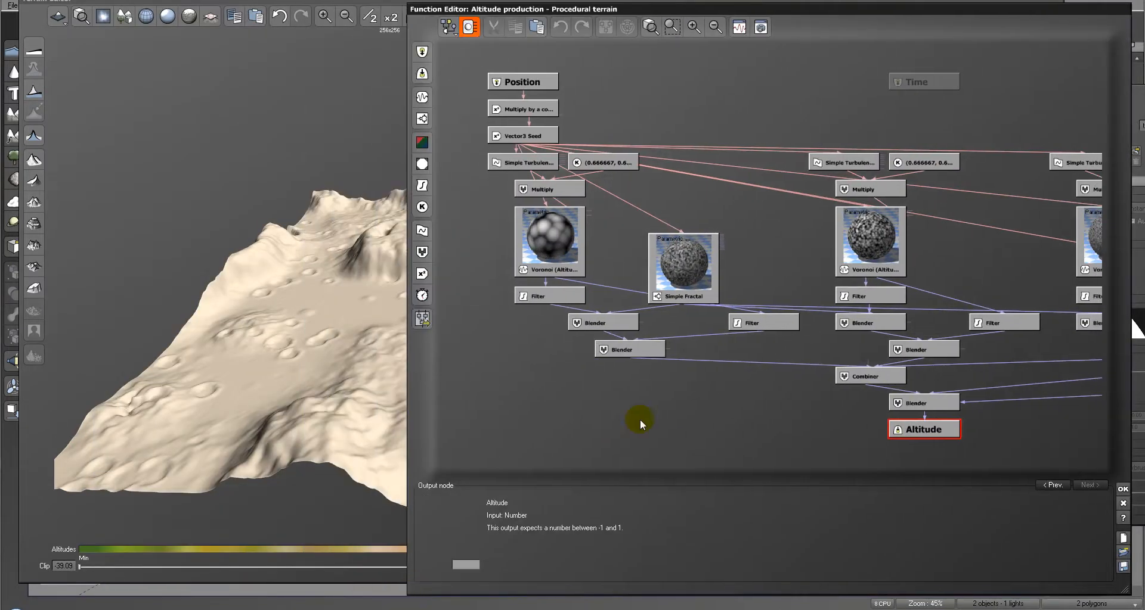
pyautogui.moveTo(353, 178); pyautogui.dragTo(365, 258, button='right')
pyautogui.rightClick(516, 361)
pyautogui.moveTo(516, 362); pyautogui.dragTo(542, 404, button='right')
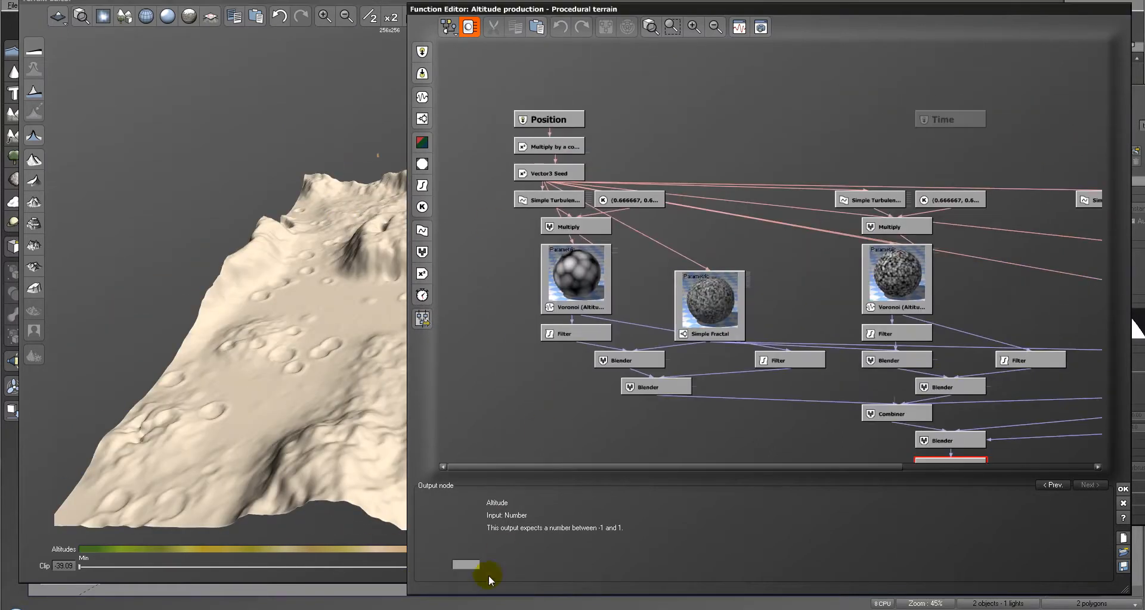
pyautogui.moveTo(409, 593); pyautogui.dragTo(501, 601)
# - Compare the three Voronoi noise nodes in the graph and set the scale of the first one to 109.443
pyautogui.moveTo(794, 375); pyautogui.dragTo(692, 327, button='right')
pyautogui.click(620, 230)
pyautogui.click(802, 236)
pyautogui.moveTo(844, 260); pyautogui.dragTo(789, 308, button='right')
pyautogui.click(975, 257)
pyautogui.moveTo(610, 285); pyautogui.dragTo(824, 262, button='right')
pyautogui.click(667, 255)
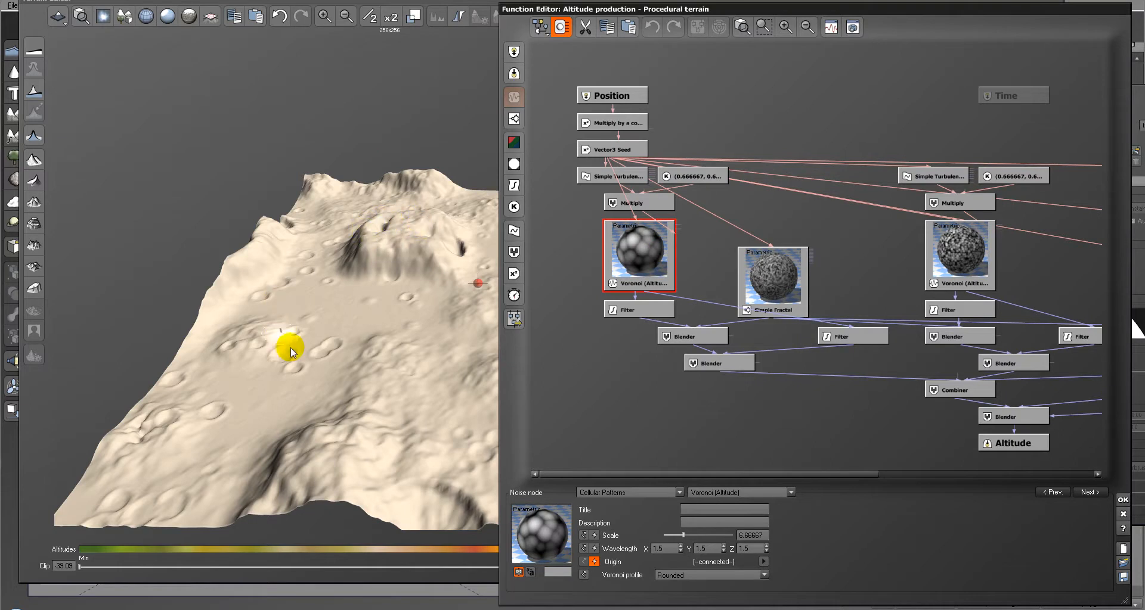
pyautogui.moveTo(657, 388); pyautogui.dragTo(656, 323, button='right')
pyautogui.click(653, 180)
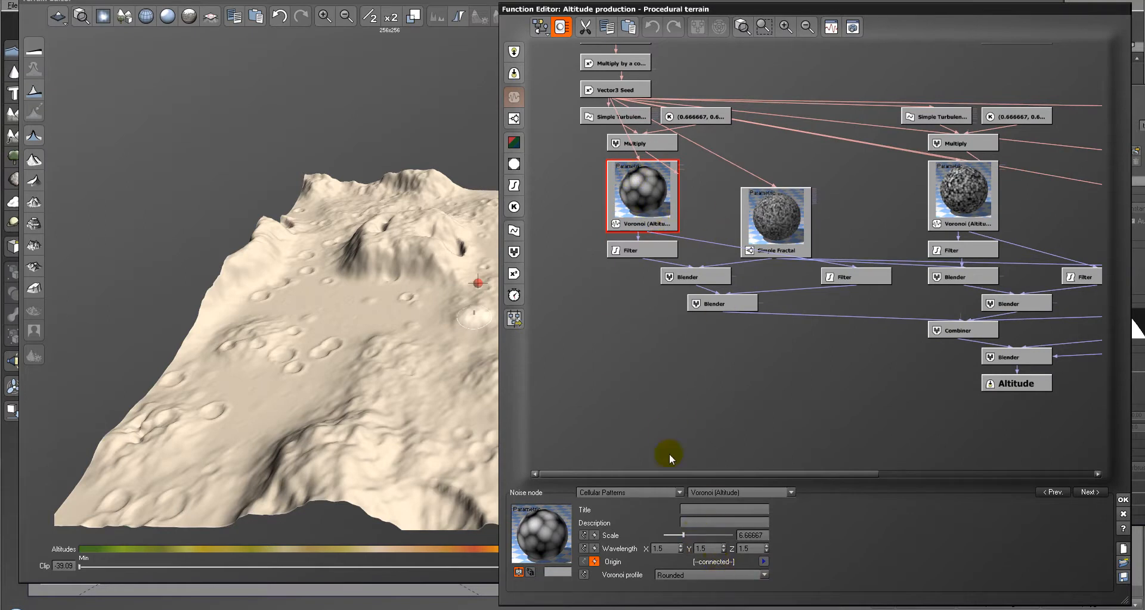
pyautogui.moveTo(689, 535); pyautogui.dragTo(716, 532)
pyautogui.click(349, 138)
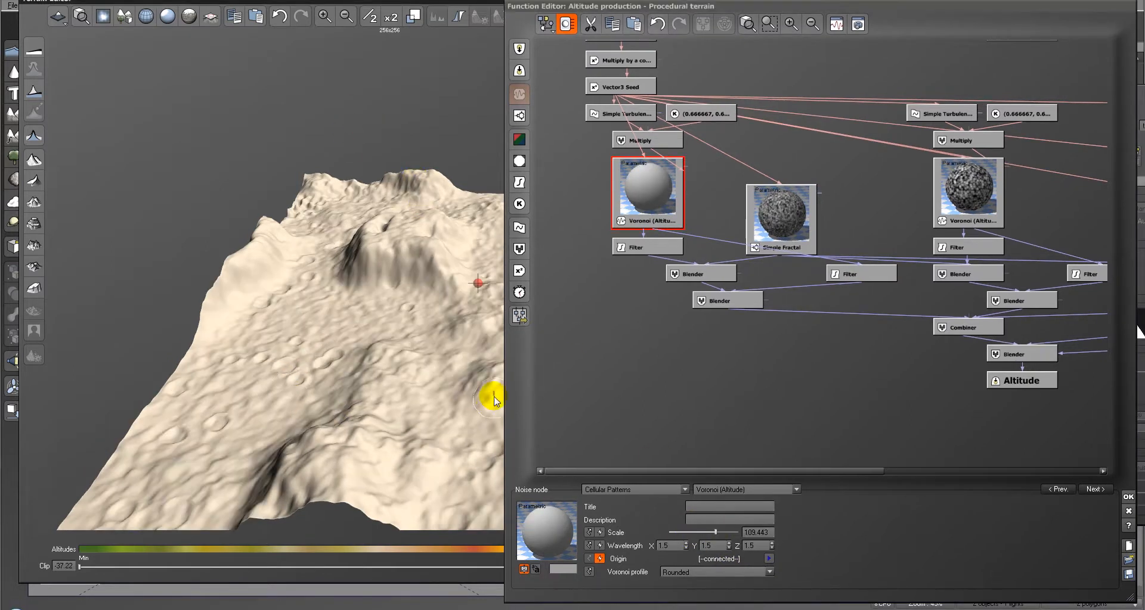
# - Set the scale of the first Voronoi noise node to 9.91664 and check the crater size in the terrain preview
pyautogui.moveTo(720, 530); pyautogui.dragTo(697, 531)
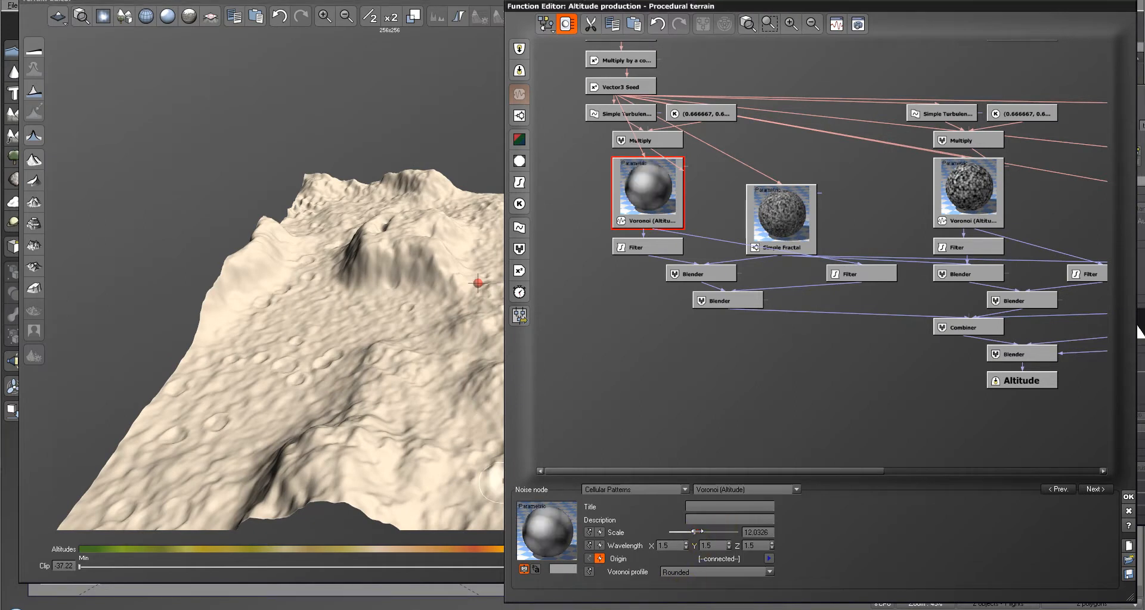
pyautogui.click(414, 335)
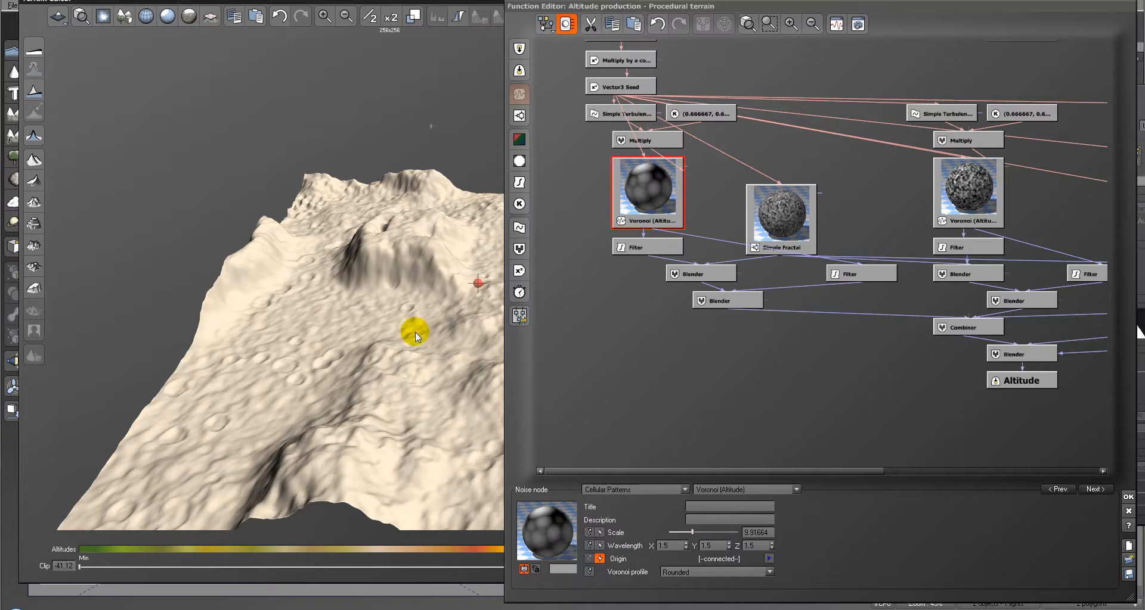
pyautogui.moveTo(414, 338)
pyautogui.mouseDown(button='right')
pyautogui.moveTo(419, 325)
pyautogui.moveTo(440, 331)
pyautogui.moveTo(416, 341)
pyautogui.mouseUp(button='right')
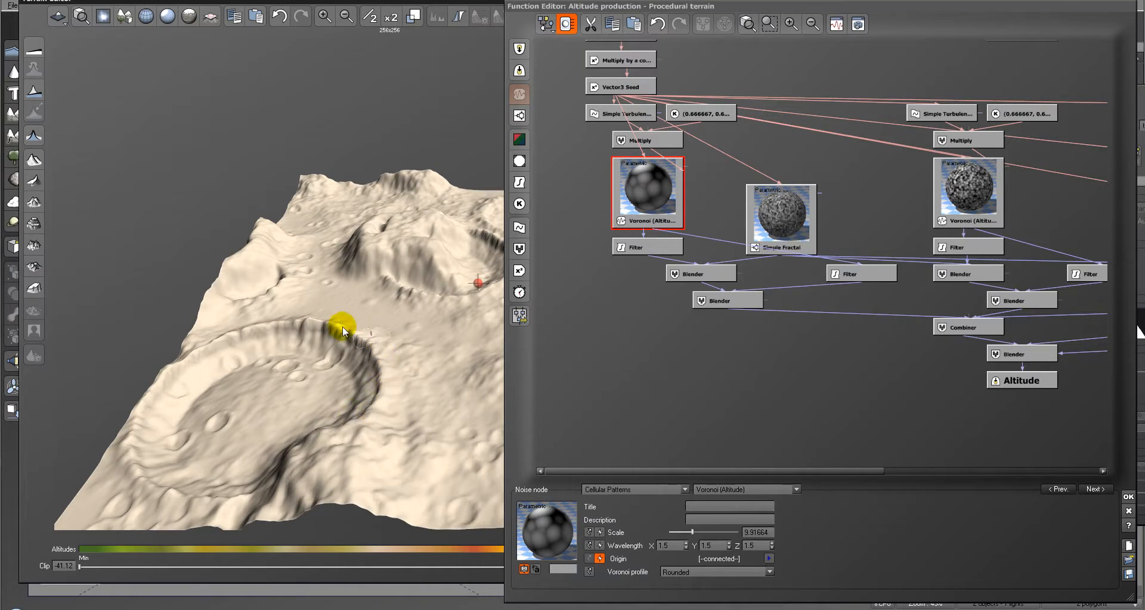
pyautogui.moveTo(366, 402)
pyautogui.mouseDown(button='right')
pyautogui.moveTo(431, 455)
pyautogui.moveTo(360, 387)
pyautogui.moveTo(320, 395)
pyautogui.moveTo(320, 377)
pyautogui.moveTo(288, 395)
pyautogui.moveTo(294, 405)
pyautogui.mouseUp(button='right')
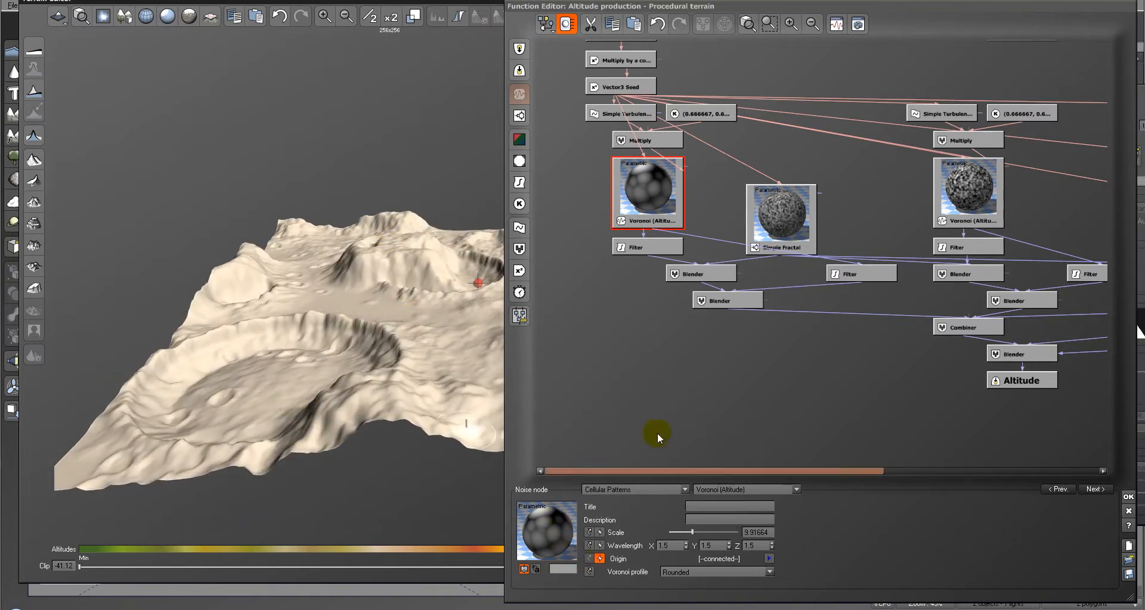
# - Move the first Voronoi node away from the Filter node beneath it and open that filter's profile for editing
pyautogui.moveTo(648, 180); pyautogui.dragTo(596, 180)
pyautogui.click(637, 247)
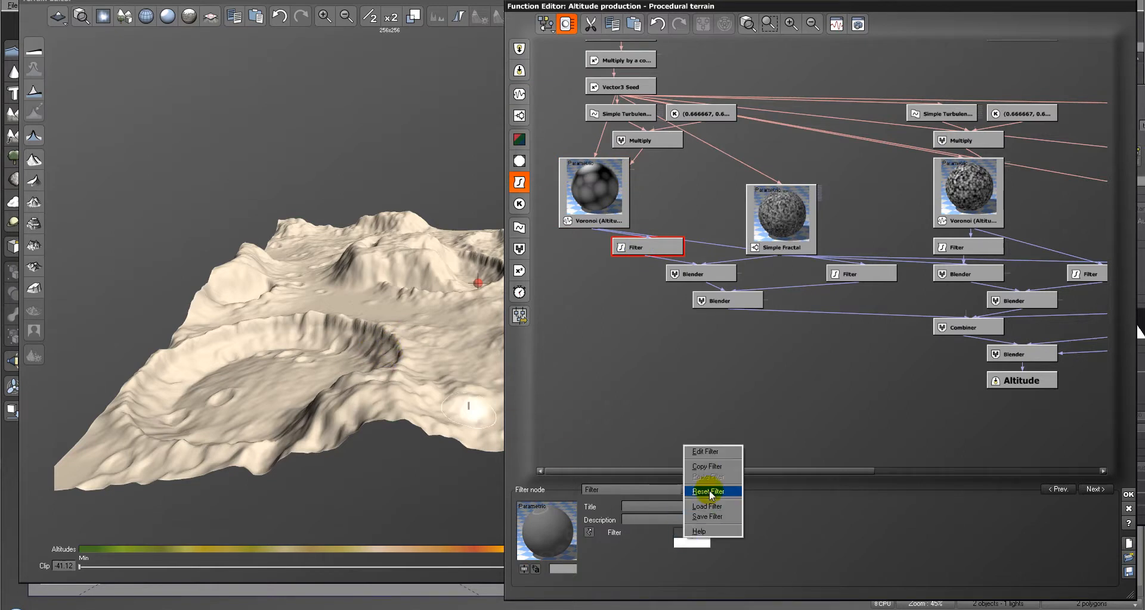
pyautogui.click(705, 451)
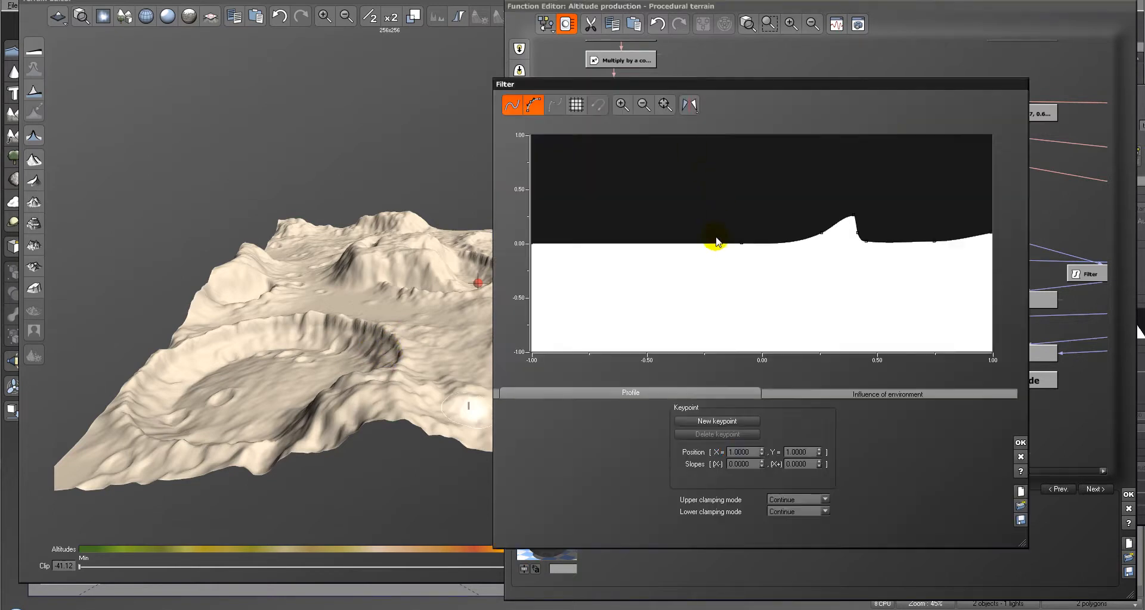
# - Switch the filter profile to straight segments and raise a peak keypoint at about X -0.30, Y 0.45
pyautogui.click(693, 243)
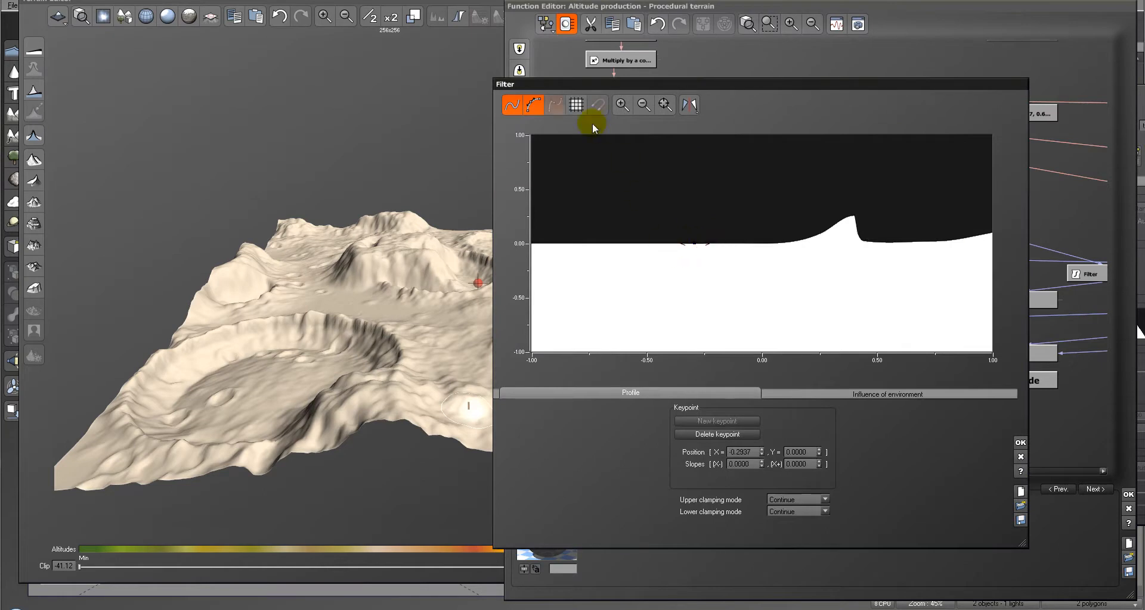
pyautogui.click(511, 106)
pyautogui.click(649, 242)
pyautogui.moveTo(693, 244); pyautogui.dragTo(692, 196)
pyautogui.click(399, 158)
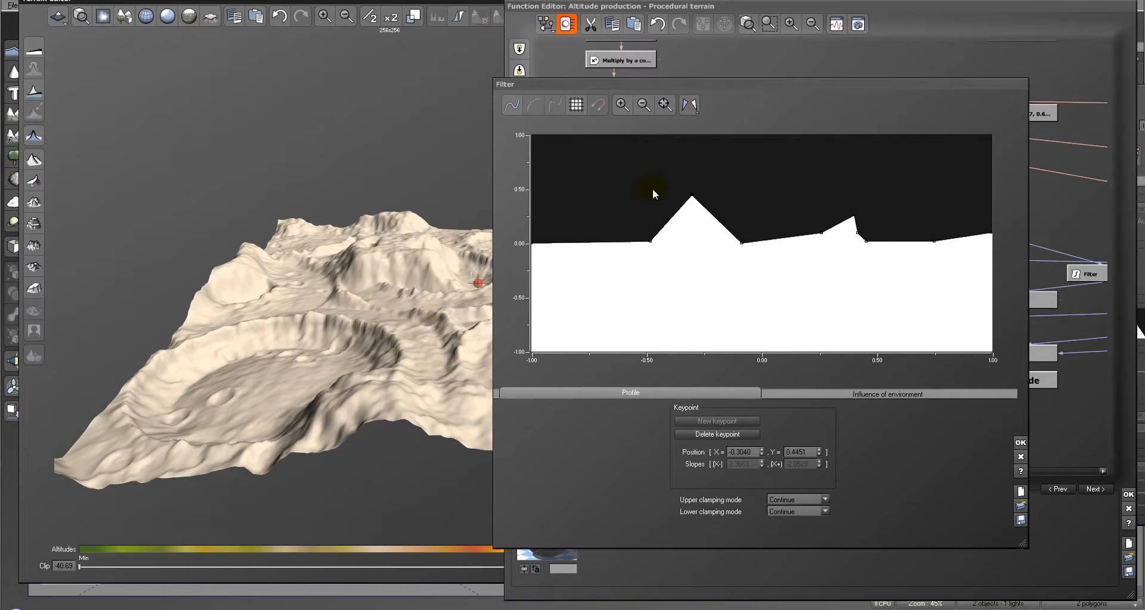
# - Add a narrow second peak at about X 0.07, Y 0.21 with base keypoints beside it near zero height
pyautogui.click(691, 196)
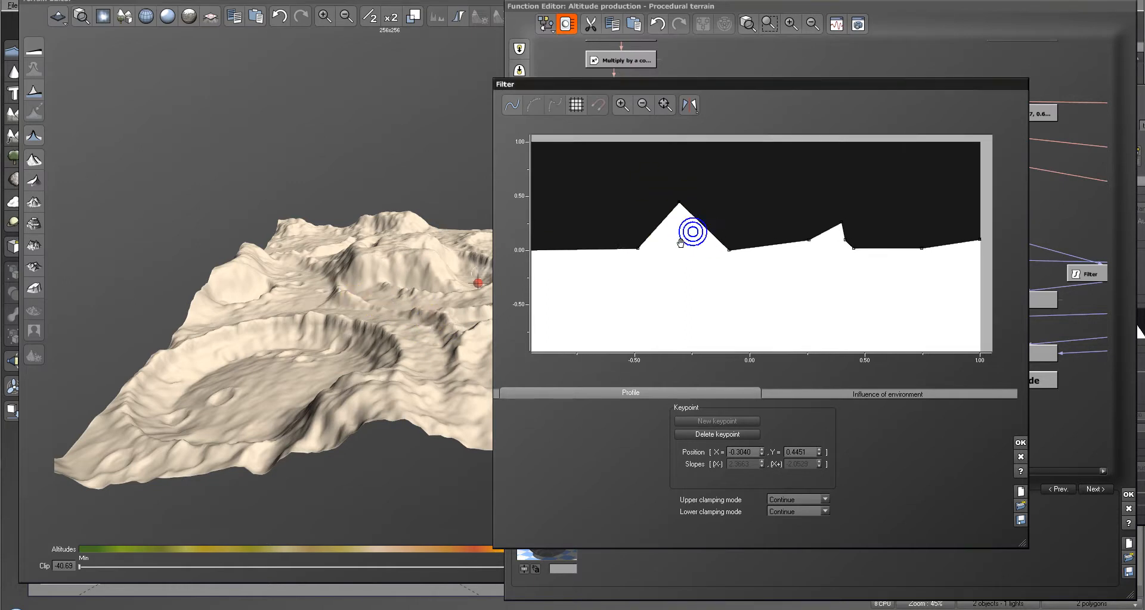
pyautogui.moveTo(687, 230); pyautogui.dragTo(679, 250)
pyautogui.doubleClick(766, 253)
pyautogui.moveTo(767, 253)
pyautogui.mouseDown()
pyautogui.moveTo(782, 258)
pyautogui.moveTo(750, 261)
pyautogui.mouseUp()
pyautogui.doubleClick(784, 247)
pyautogui.doubleClick(745, 253)
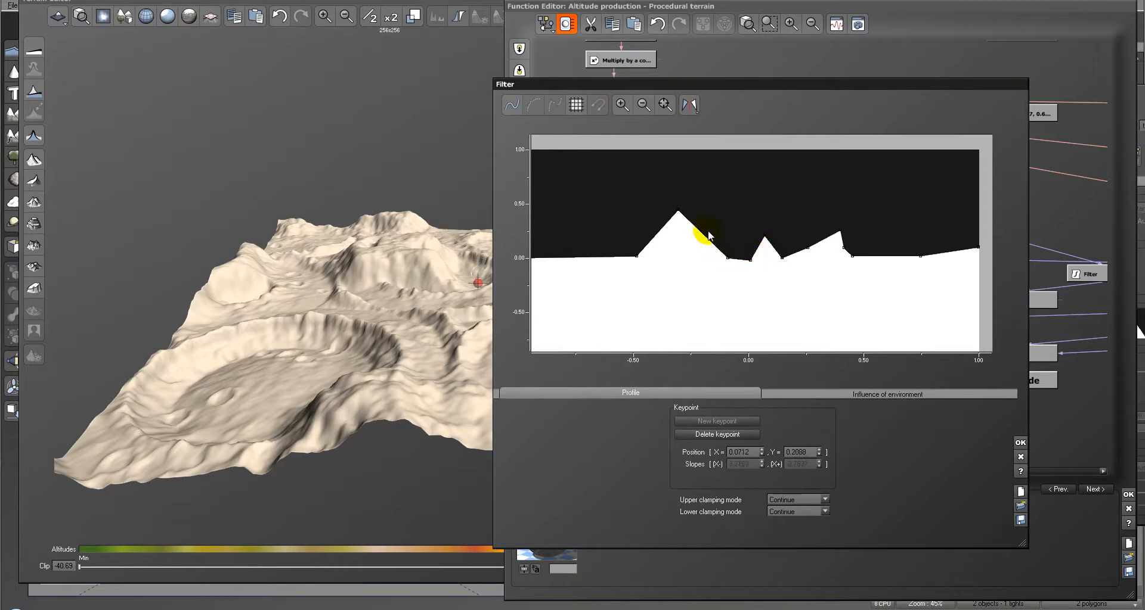
pyautogui.click(391, 133)
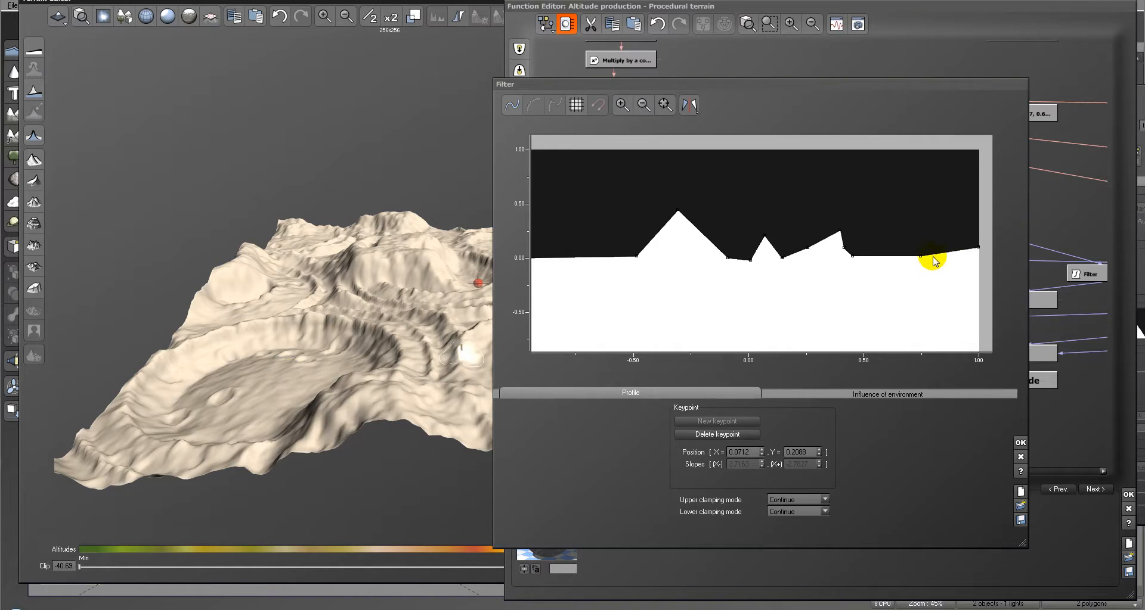
# - Lower the keypoint near the end of the filter profile to about X 0.79, Y -0.17 and inspect the crater floors
pyautogui.moveTo(922, 256); pyautogui.dragTo(929, 276)
pyautogui.click(290, 156)
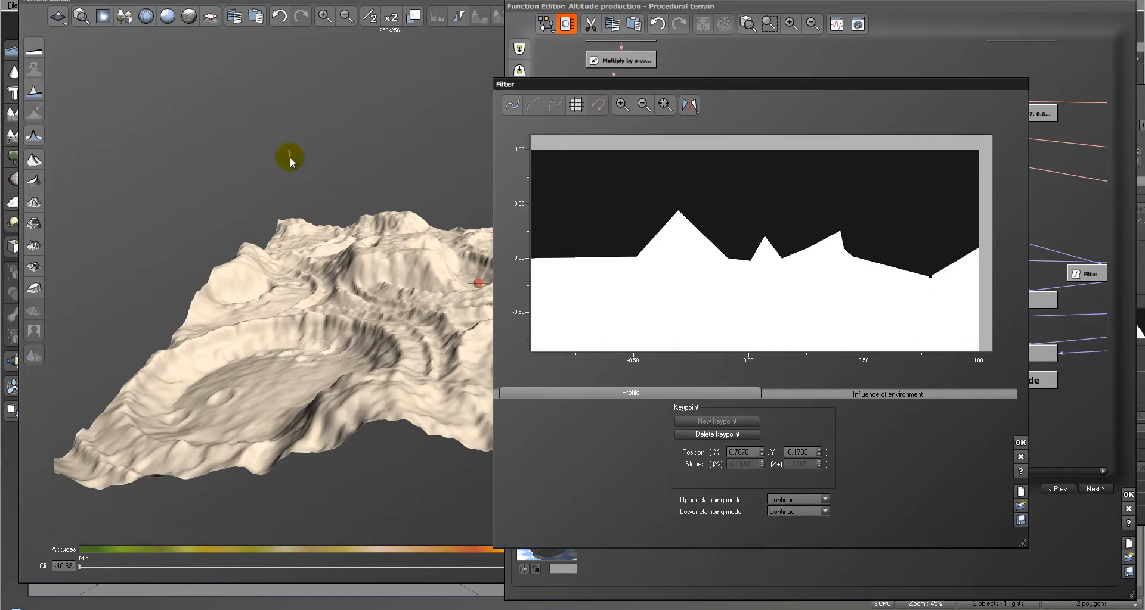
pyautogui.click(280, 370)
pyautogui.moveTo(398, 361); pyautogui.dragTo(358, 335)
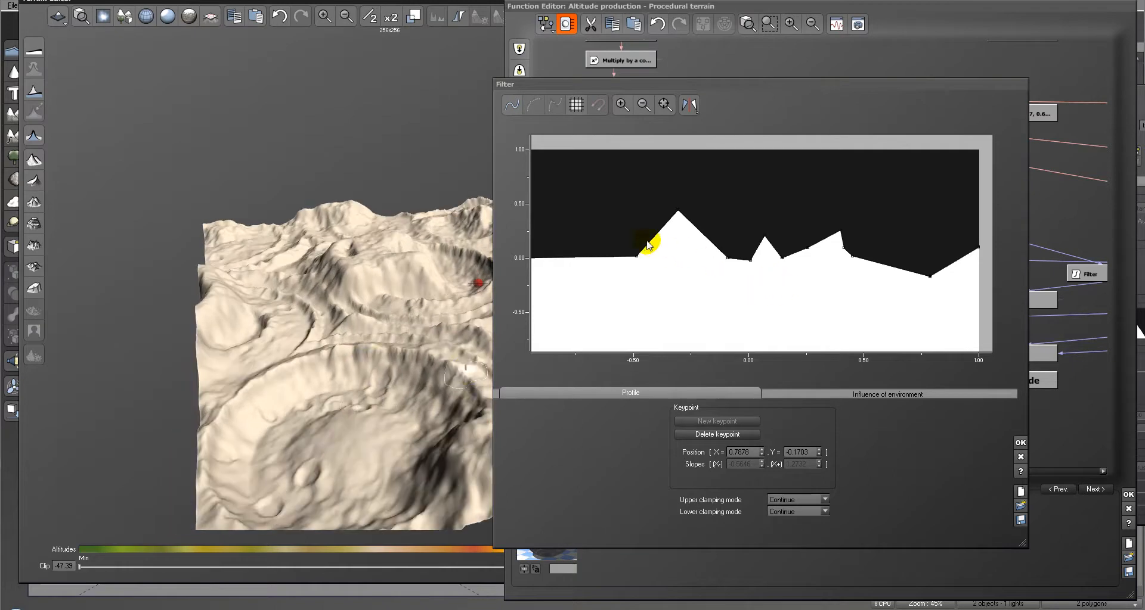
# - Smooth the filter profile into a curve, check the terraced craters and accept the filter
pyautogui.click(513, 107)
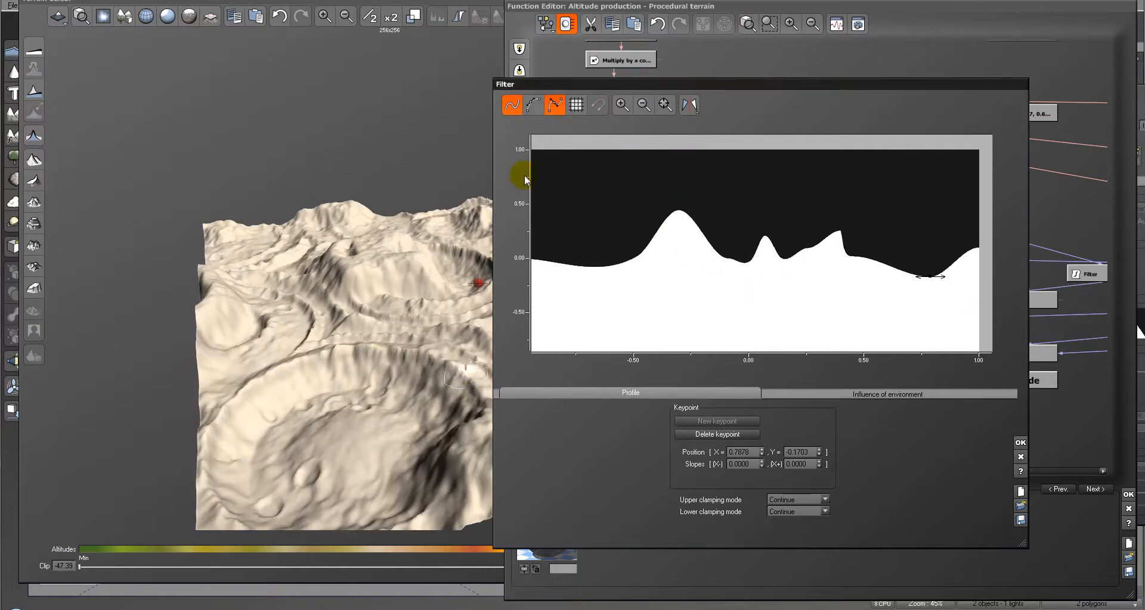
pyautogui.moveTo(401, 332); pyautogui.dragTo(273, 288)
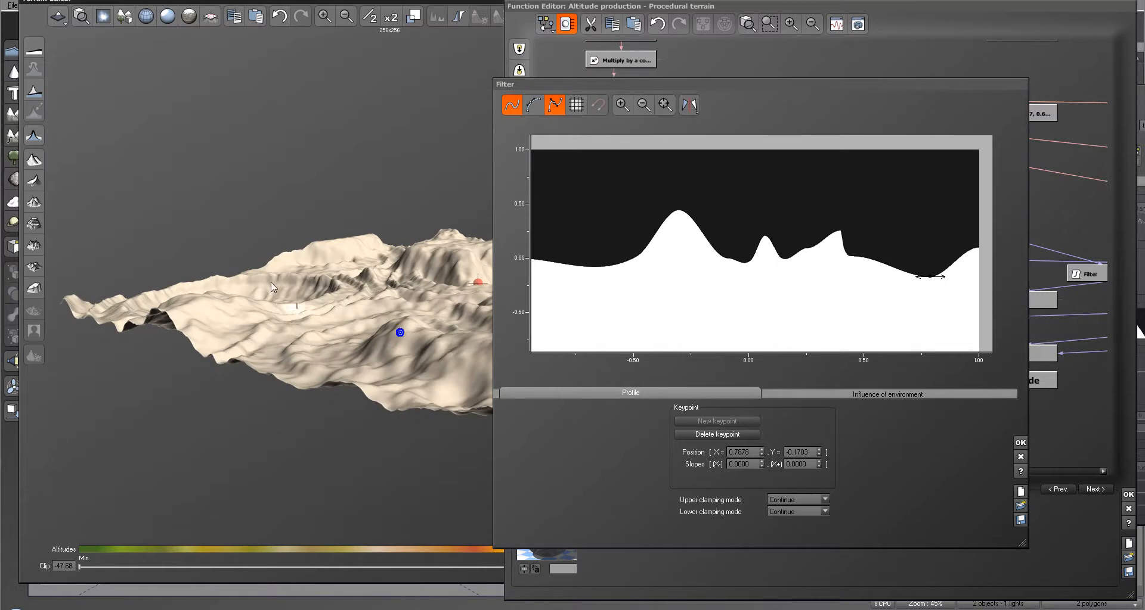
pyautogui.moveTo(349, 295); pyautogui.dragTo(735, 372)
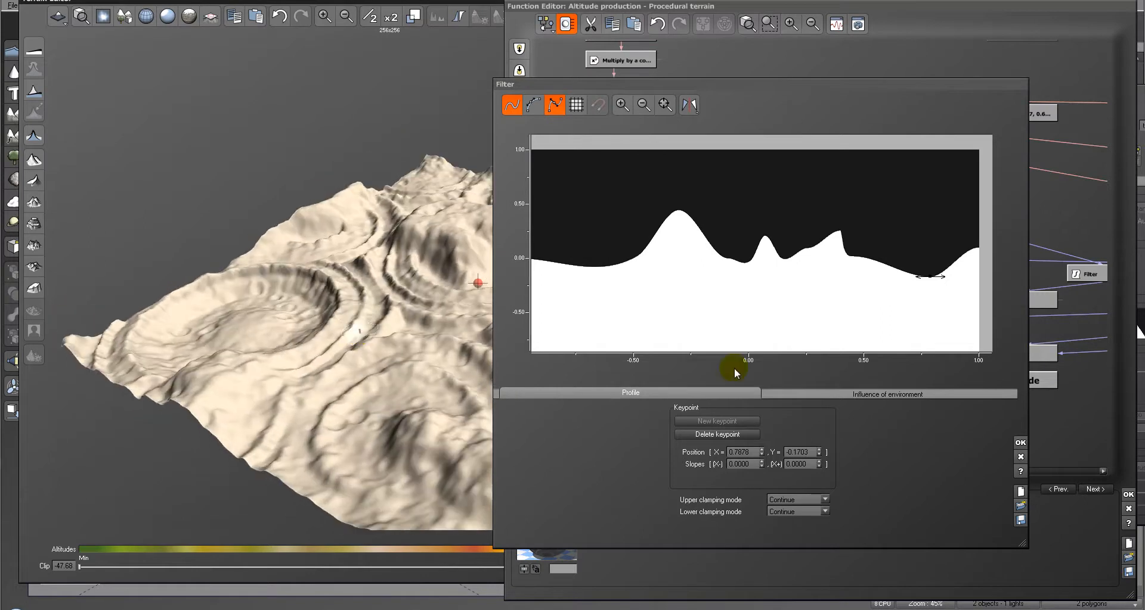
pyautogui.click(1016, 443)
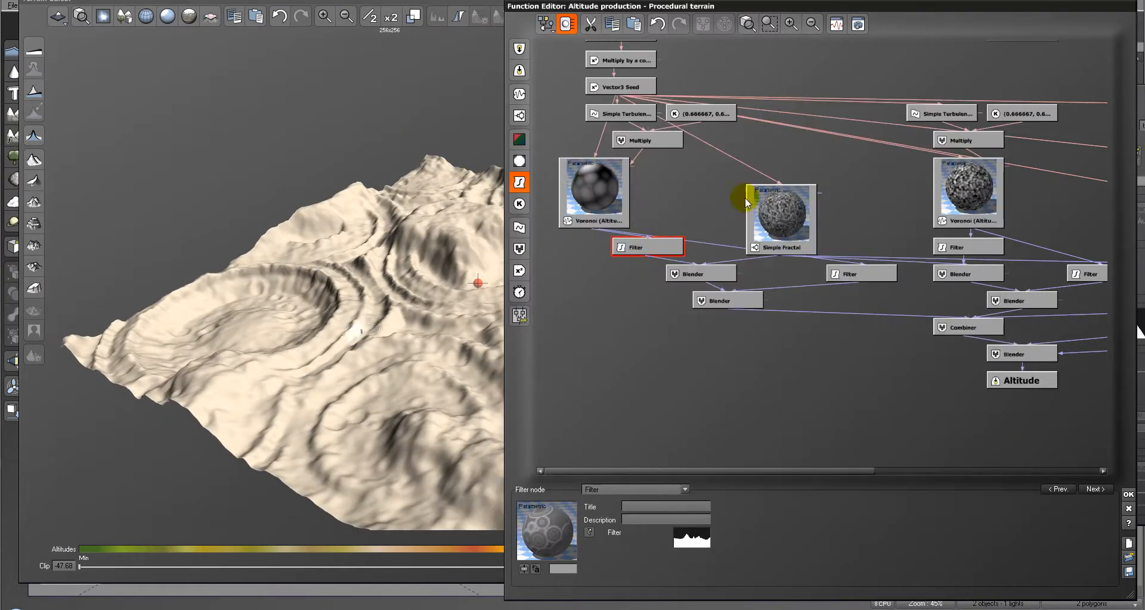
pyautogui.moveTo(276, 219); pyautogui.dragTo(370, 193)
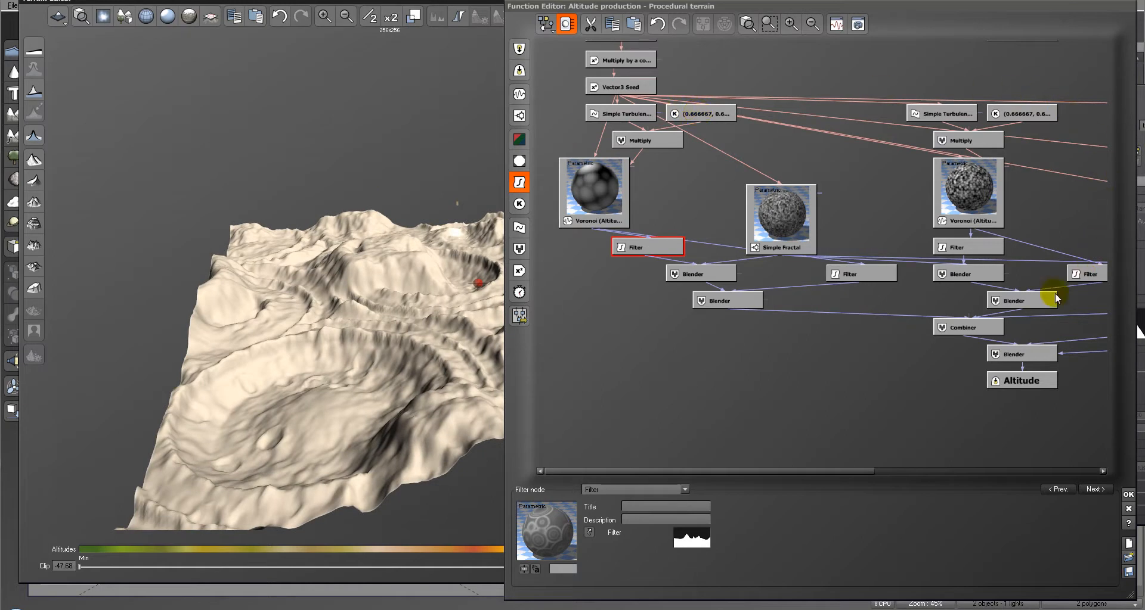
# - Check the first Blender's settings and set the Simple Fractal's largest feature to 19.6519
pyautogui.click(785, 218)
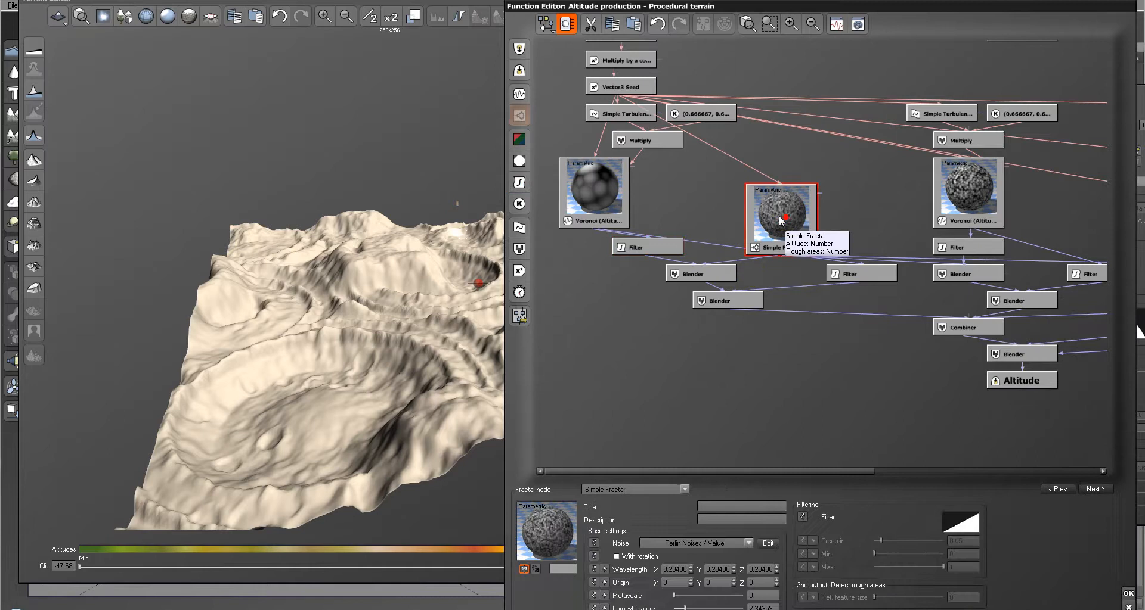
pyautogui.click(676, 278)
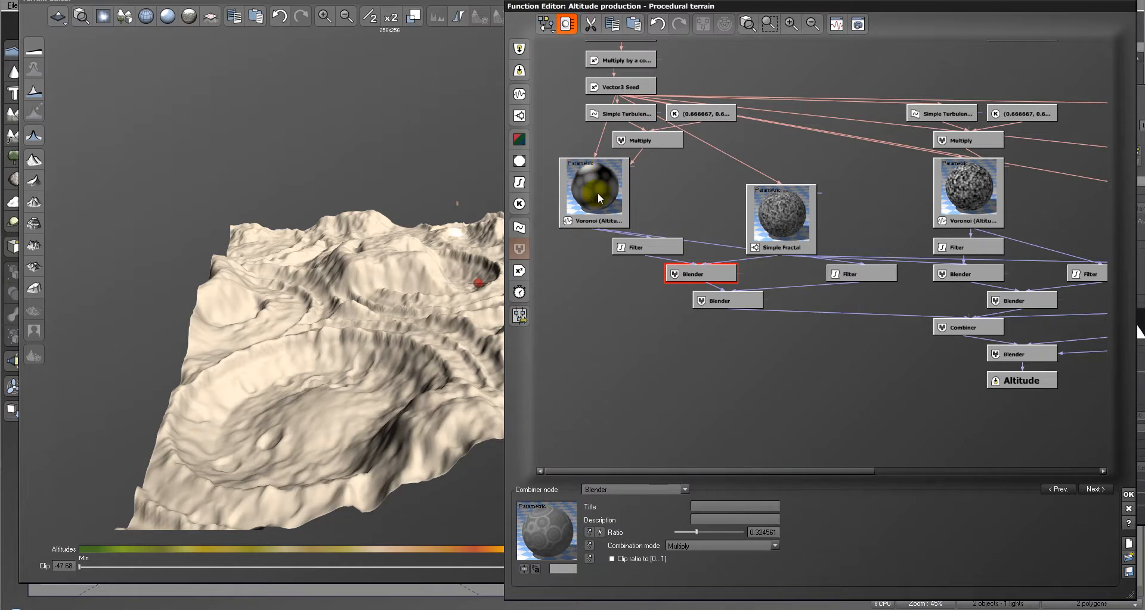
pyautogui.click(783, 210)
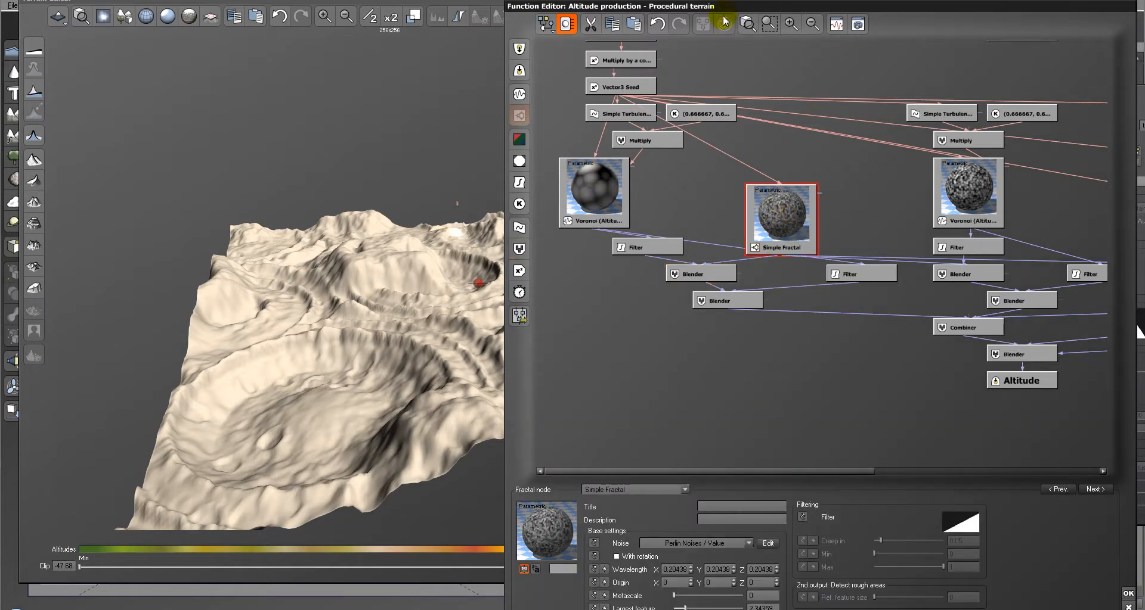
pyautogui.moveTo(733, 2)
pyautogui.mouseDown()
pyautogui.moveTo(734, 48)
pyautogui.moveTo(740, 0)
pyautogui.mouseUp()
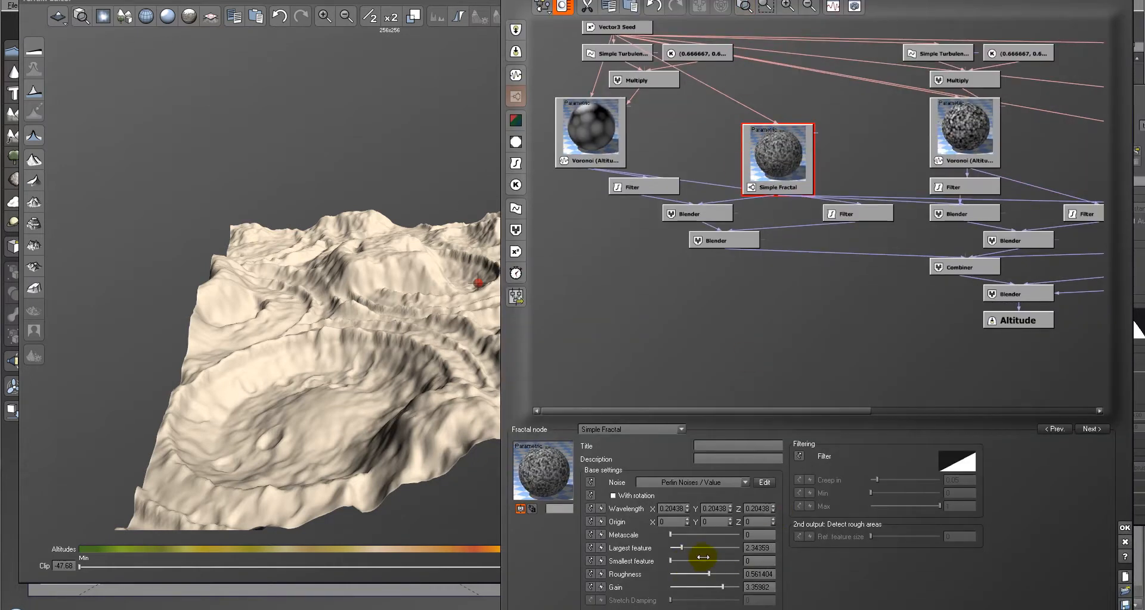
pyautogui.moveTo(689, 549); pyautogui.dragTo(706, 550)
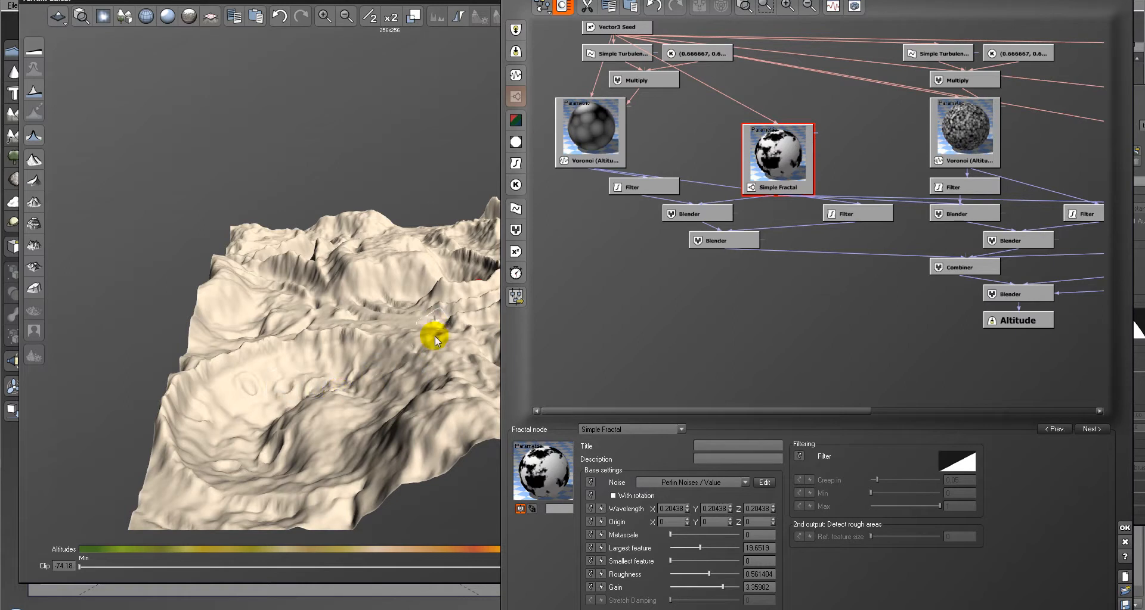
# - Set the ratio of the Blender fed by the first crater filter to 0 and inspect the terrain
pyautogui.click(705, 215)
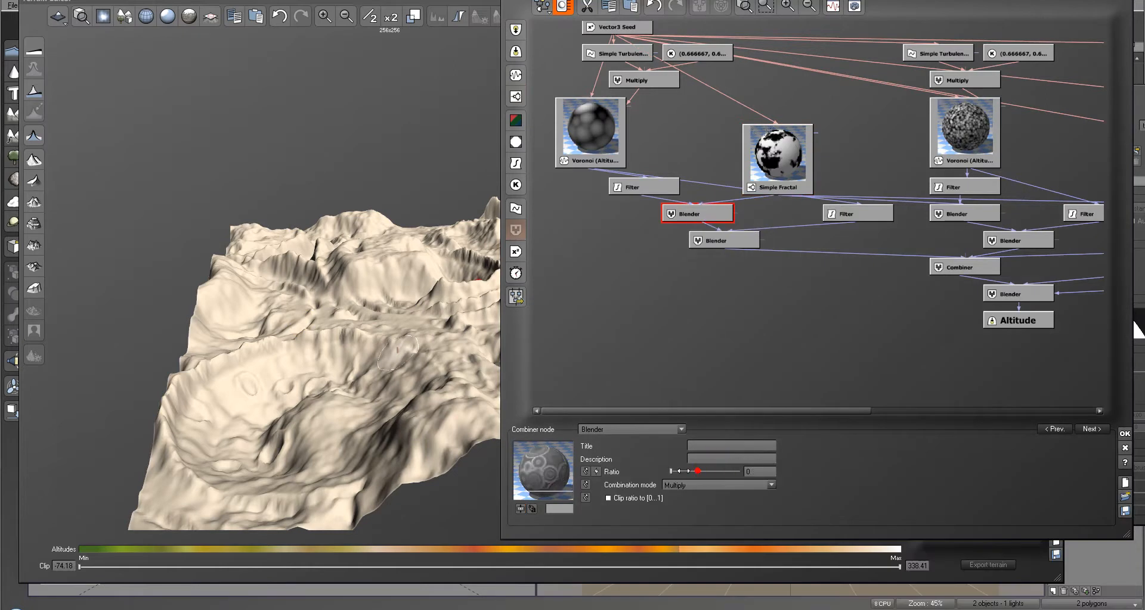
pyautogui.moveTo(684, 471); pyautogui.dragTo(665, 471)
pyautogui.click(406, 142)
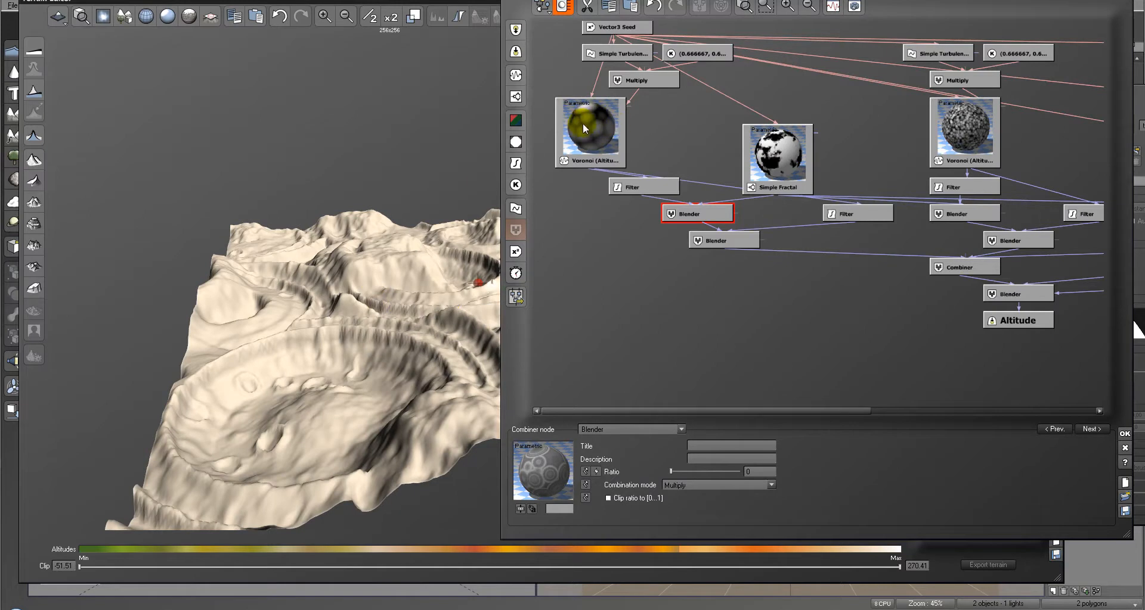
pyautogui.click(363, 378)
# - Reduce the largest feature of the Simple Fractal node to give it a fine-grained pattern
pyautogui.click(785, 147)
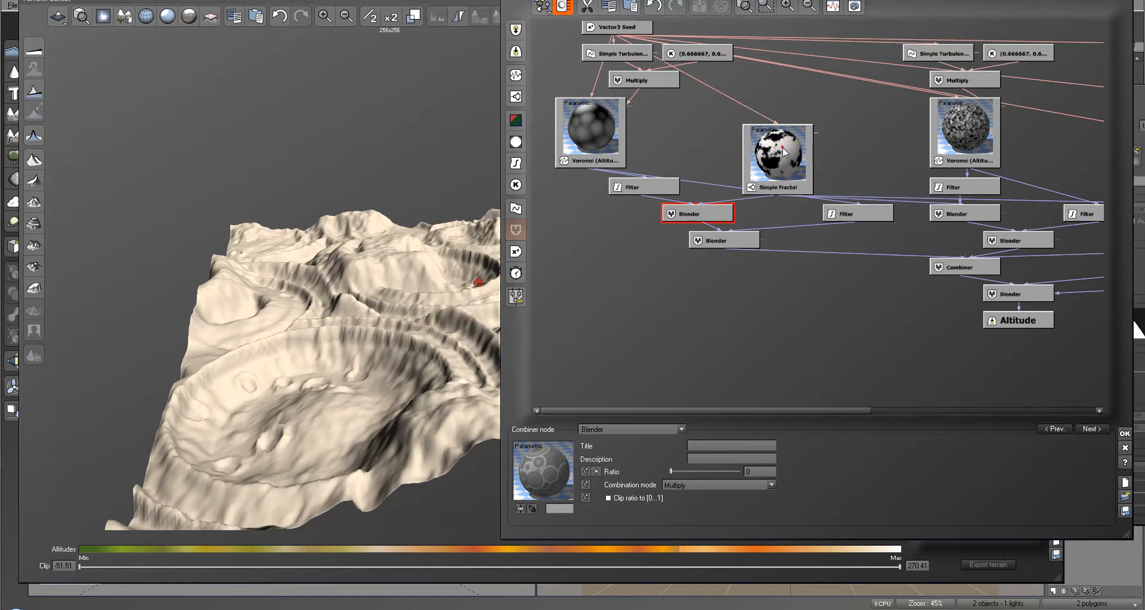
pyautogui.moveTo(690, 547); pyautogui.dragTo(690, 548)
pyautogui.click(411, 64)
# - Set the ratio of the Blender fed by the first crater filter to 0.448276 and inspect the relief
pyautogui.click(693, 214)
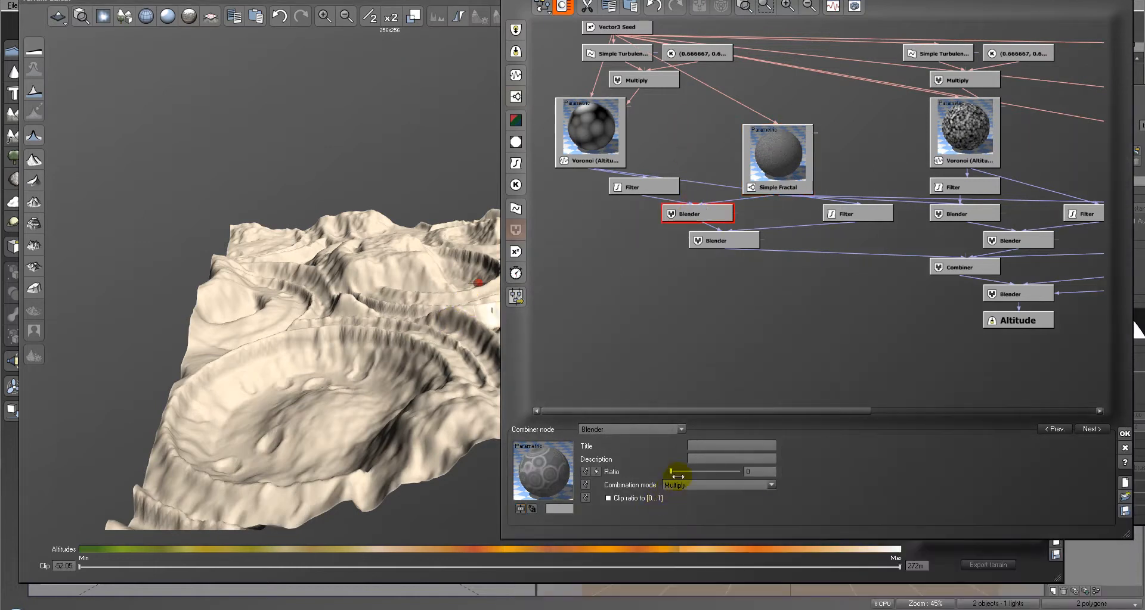
pyautogui.moveTo(688, 471); pyautogui.dragTo(698, 471)
pyautogui.click(429, 110)
pyautogui.moveTo(351, 344)
pyautogui.mouseDown(button='right')
pyautogui.moveTo(379, 347)
pyautogui.moveTo(328, 334)
pyautogui.mouseUp(button='right')
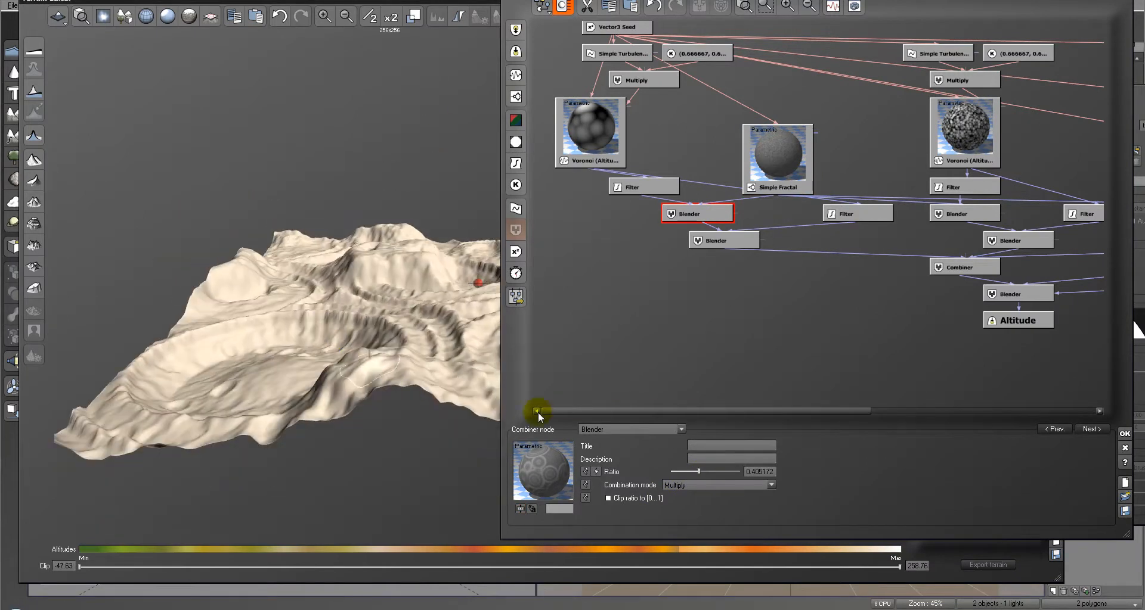
pyautogui.moveTo(694, 477); pyautogui.dragTo(701, 473)
pyautogui.click(495, 120)
pyautogui.scroll(5, 445, 191)
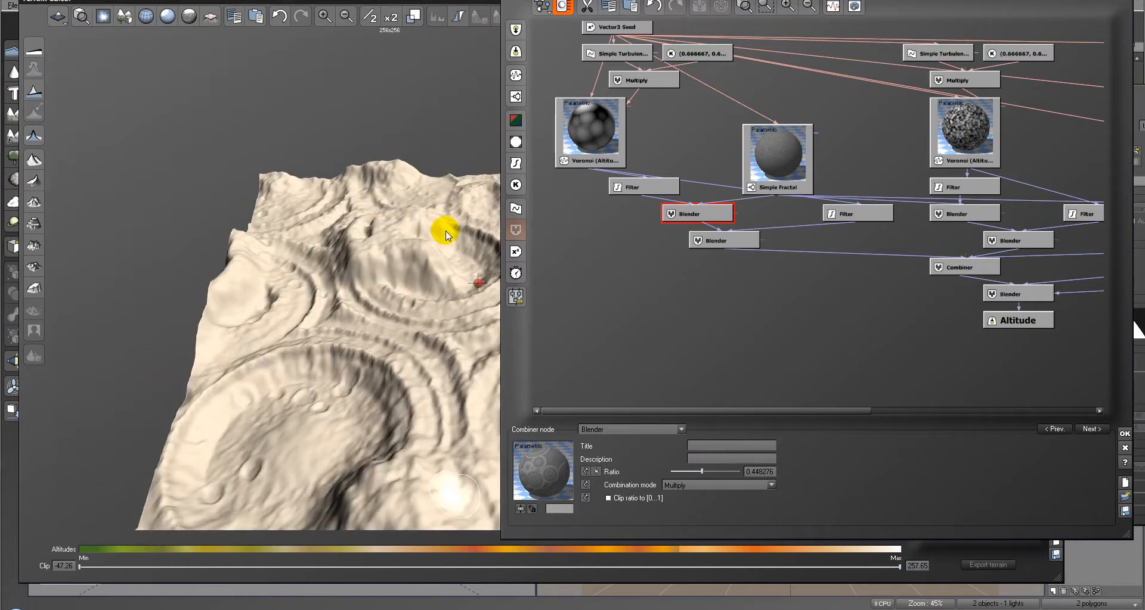
pyautogui.moveTo(445, 231); pyautogui.dragTo(451, 202, button='right')
# - In the Filter node below the Simple Fractal, add a keypoint on the final rise and move the plateau's edge keypoint to about X 0.16, Y 0.15
pyautogui.click(866, 214)
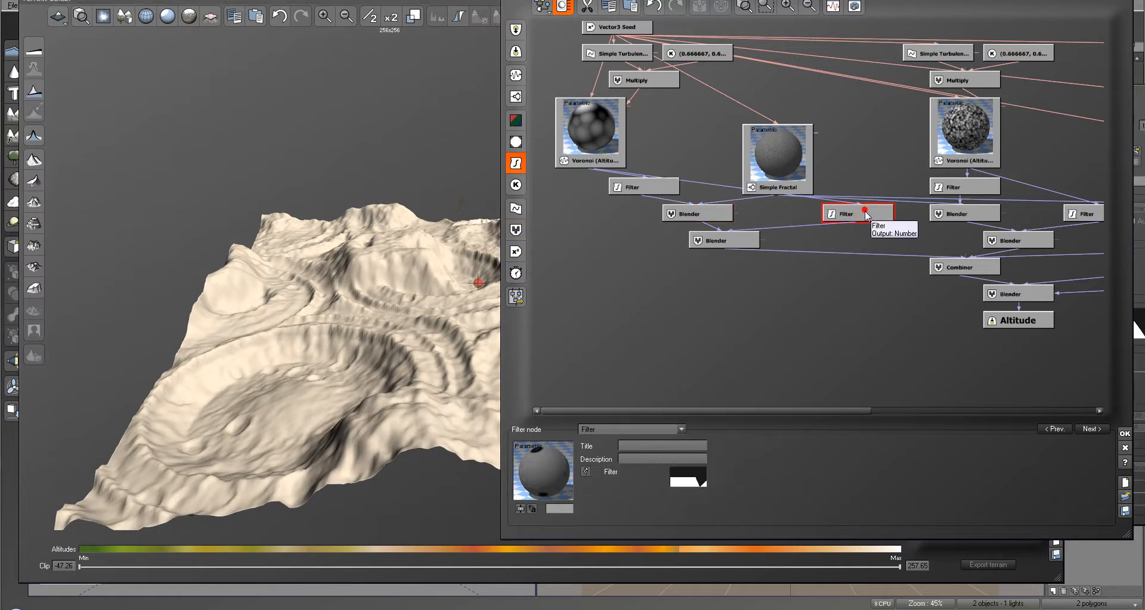
pyautogui.rightClick(693, 477)
pyautogui.click(715, 484)
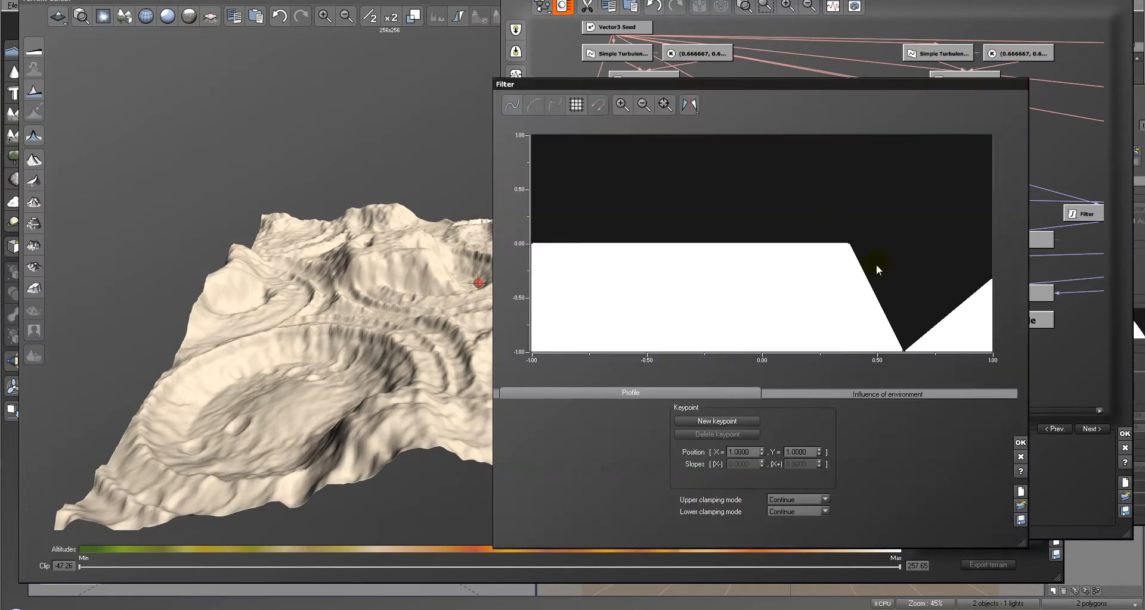
pyautogui.moveTo(948, 313); pyautogui.dragTo(965, 330)
pyautogui.moveTo(849, 243); pyautogui.dragTo(798, 227)
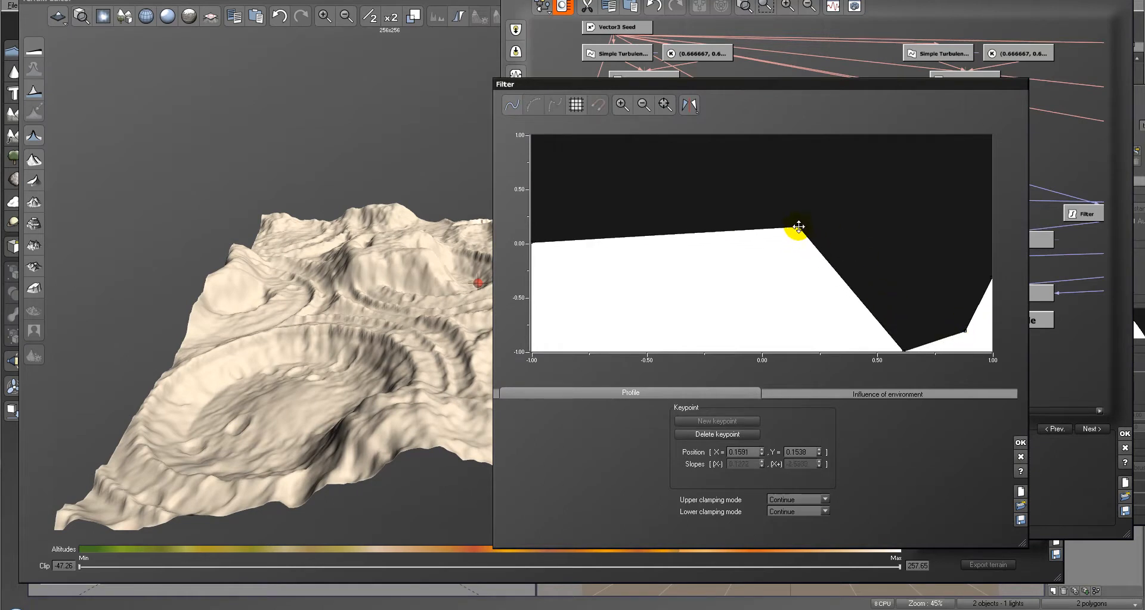
pyautogui.click(1020, 443)
pyautogui.click(193, 105)
pyautogui.moveTo(345, 243); pyautogui.dragTo(452, 340)
# - Reopen the same filter's profile, move the plateau's edge keypoint to about X 0.31, Y -0.06 and check the terrain
pyautogui.rightClick(705, 474)
pyautogui.click(707, 487)
pyautogui.moveTo(799, 227); pyautogui.dragTo(833, 250)
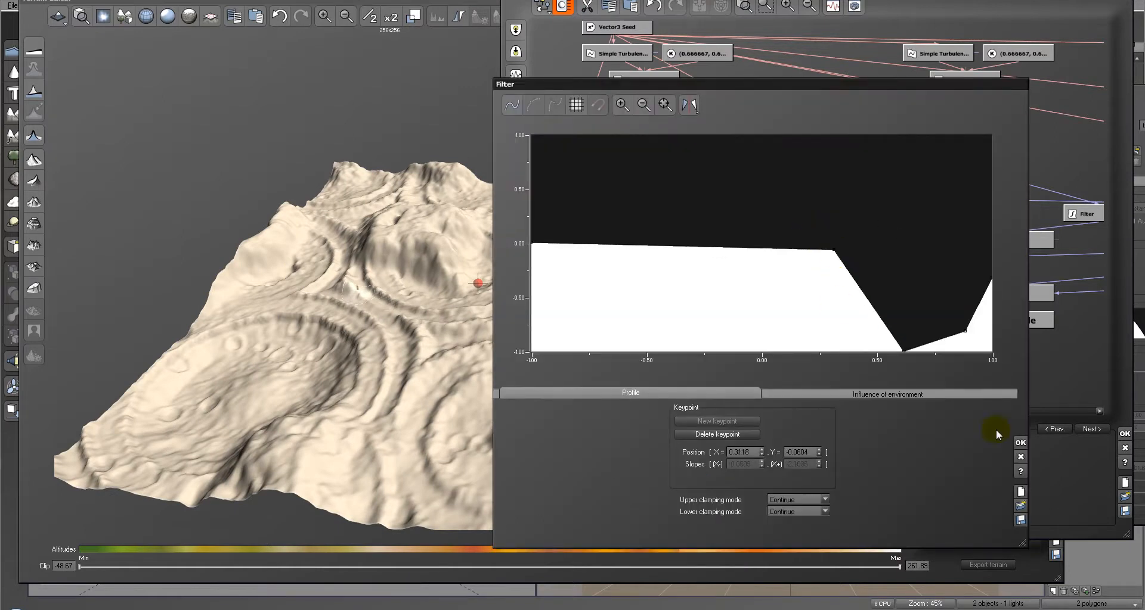
pyautogui.click(1020, 444)
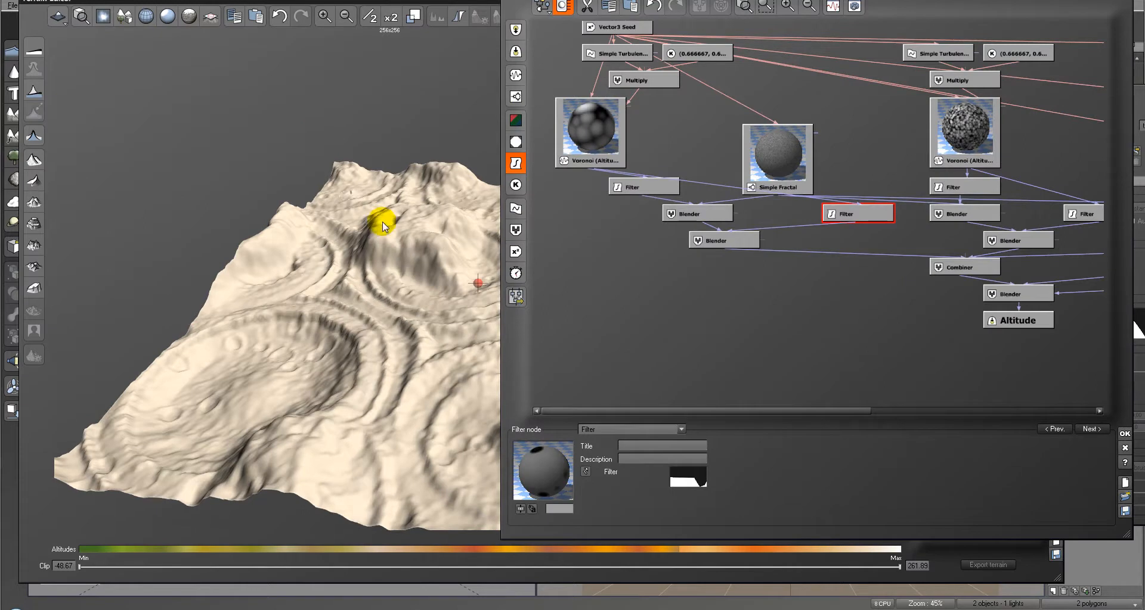
pyautogui.moveTo(414, 217); pyautogui.dragTo(395, 332, button='right')
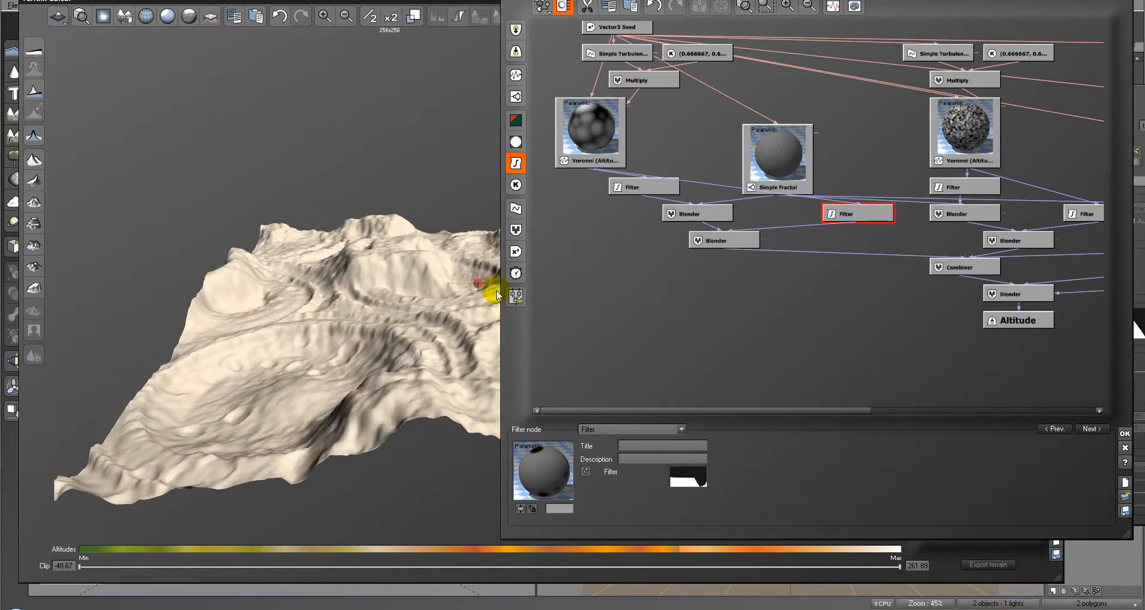
# - Set the ratio of the Blender fed by the first crater filter to 0.293103 and check the terrain
pyautogui.click(706, 217)
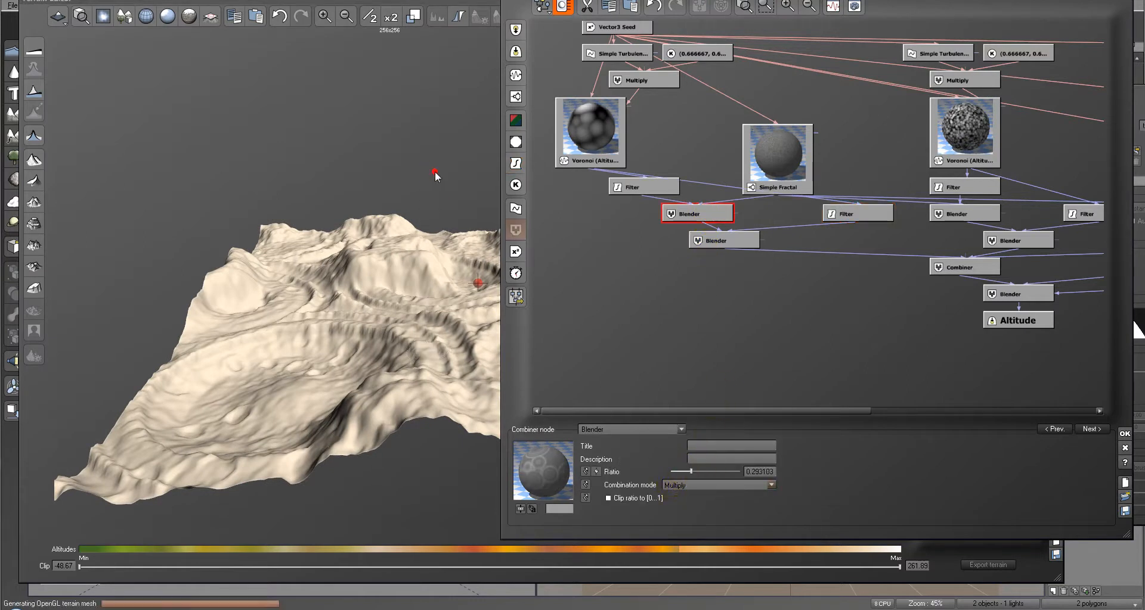
pyautogui.moveTo(410, 251)
pyautogui.mouseDown(button='right')
pyautogui.moveTo(378, 243)
pyautogui.moveTo(380, 274)
pyautogui.moveTo(674, 320)
pyautogui.mouseUp(button='right')
# - Set the scale of the second crater branch's Voronoi node to 2.6968 to enlarge its craters
pyautogui.moveTo(938, 318); pyautogui.dragTo(702, 323, button='right')
pyautogui.moveTo(907, 141); pyautogui.dragTo(892, 175, button='right')
pyautogui.click(705, 163)
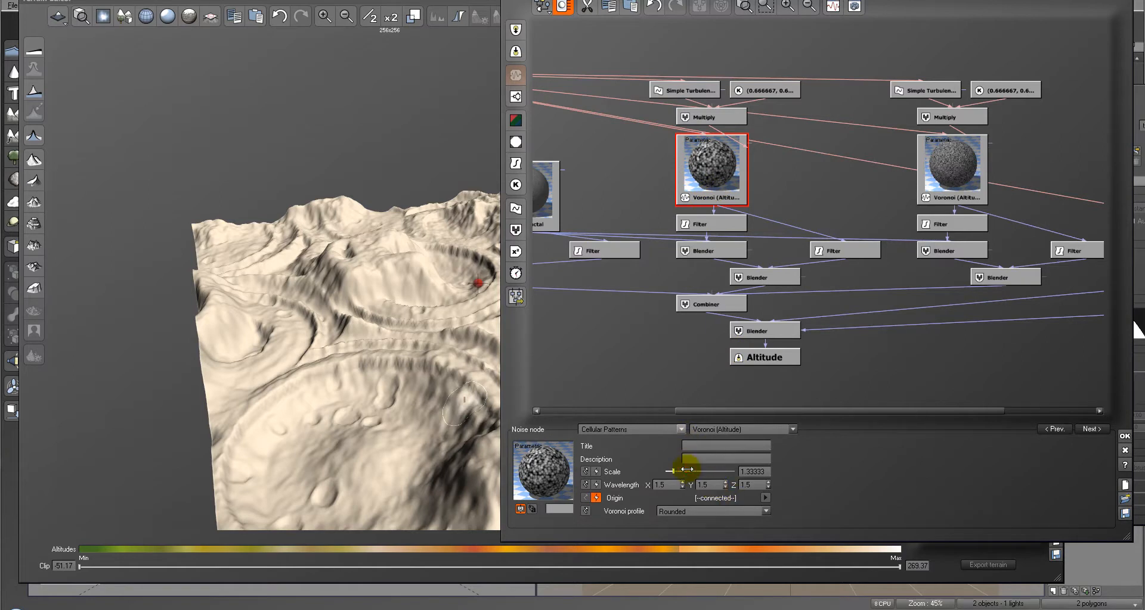
pyautogui.click(283, 92)
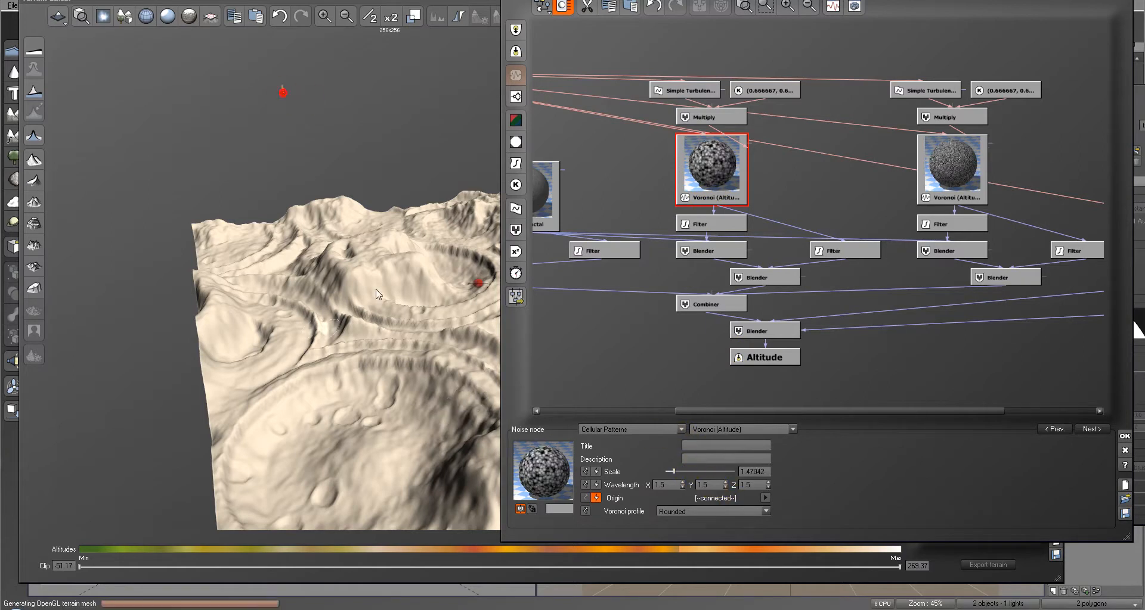
pyautogui.click(673, 471)
pyautogui.click(417, 131)
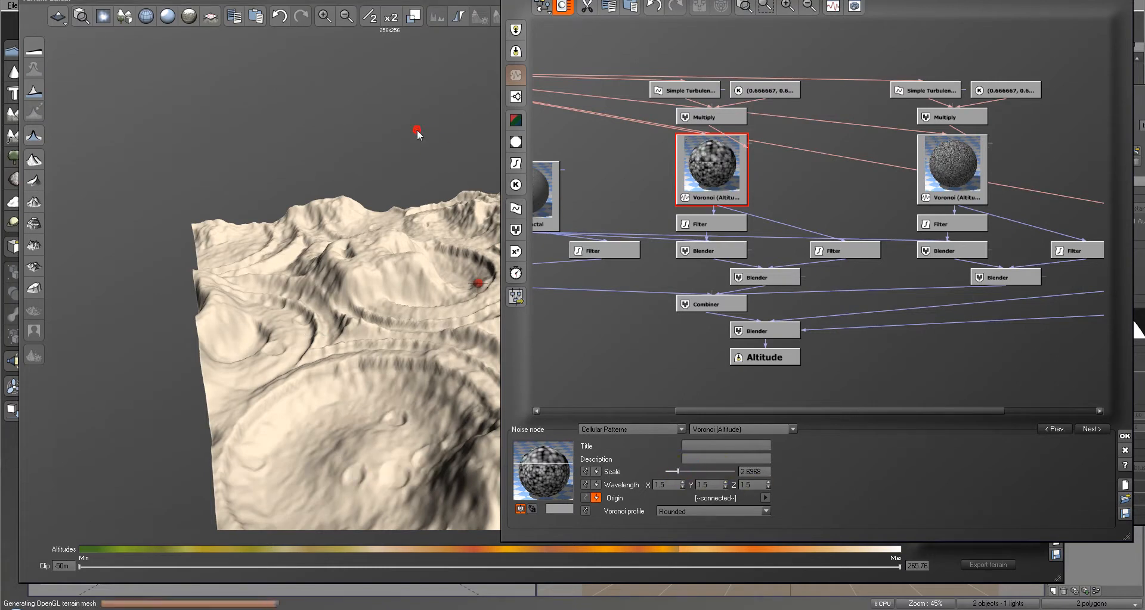
pyautogui.click(416, 131)
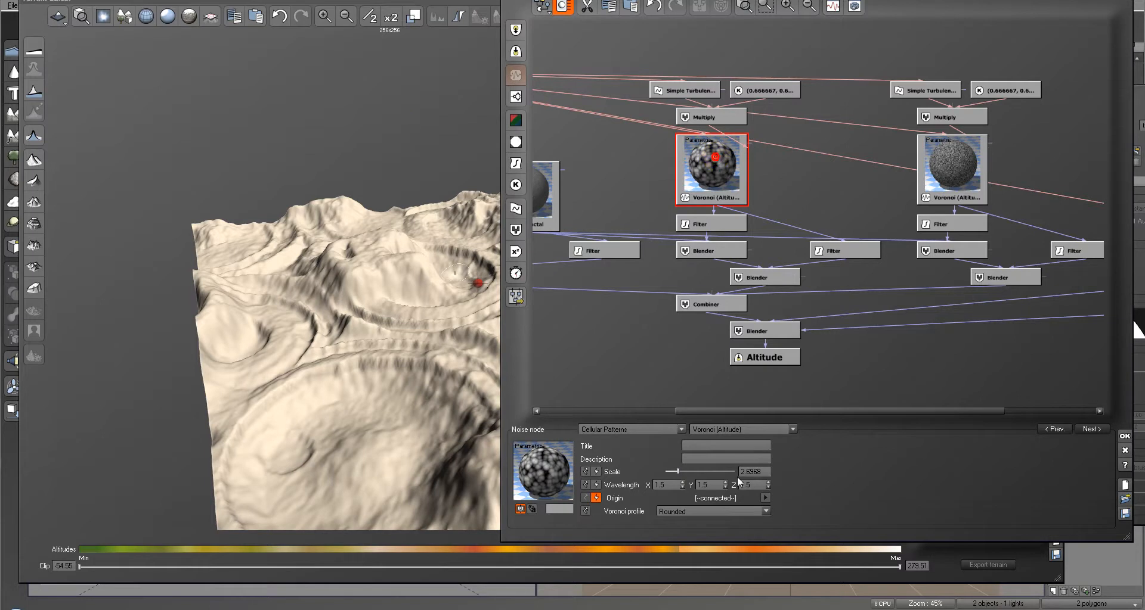
# - In the Filter directly below the second Voronoi node, lower the profile's end keypoint to Y -0.1154 and inspect the craters
pyautogui.click(720, 223)
pyautogui.click(690, 480)
pyautogui.click(708, 479)
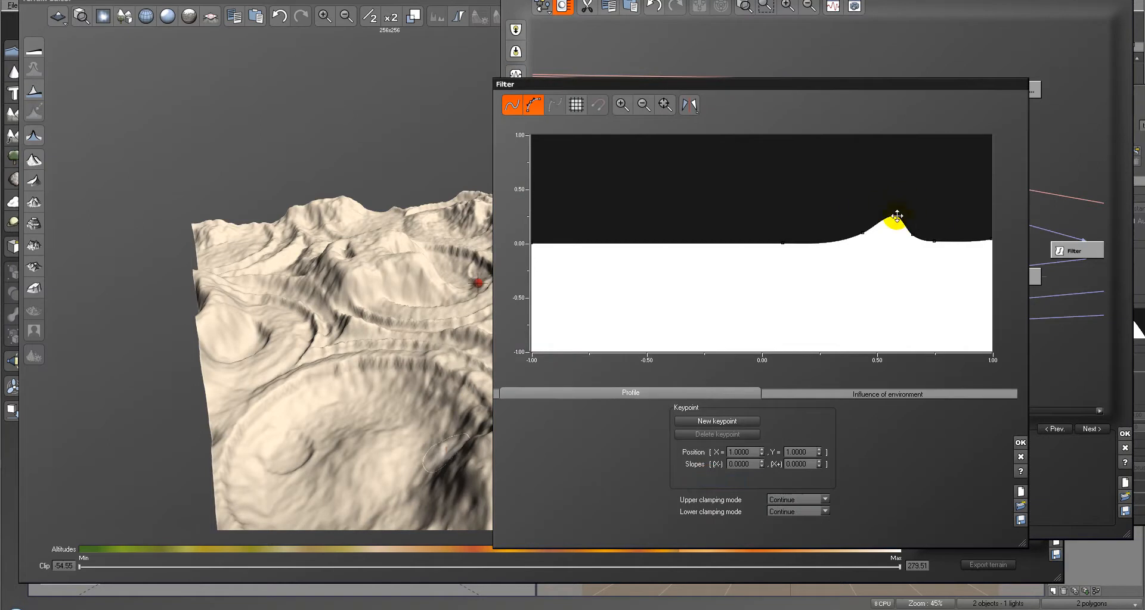
pyautogui.moveTo(991, 241); pyautogui.dragTo(991, 256)
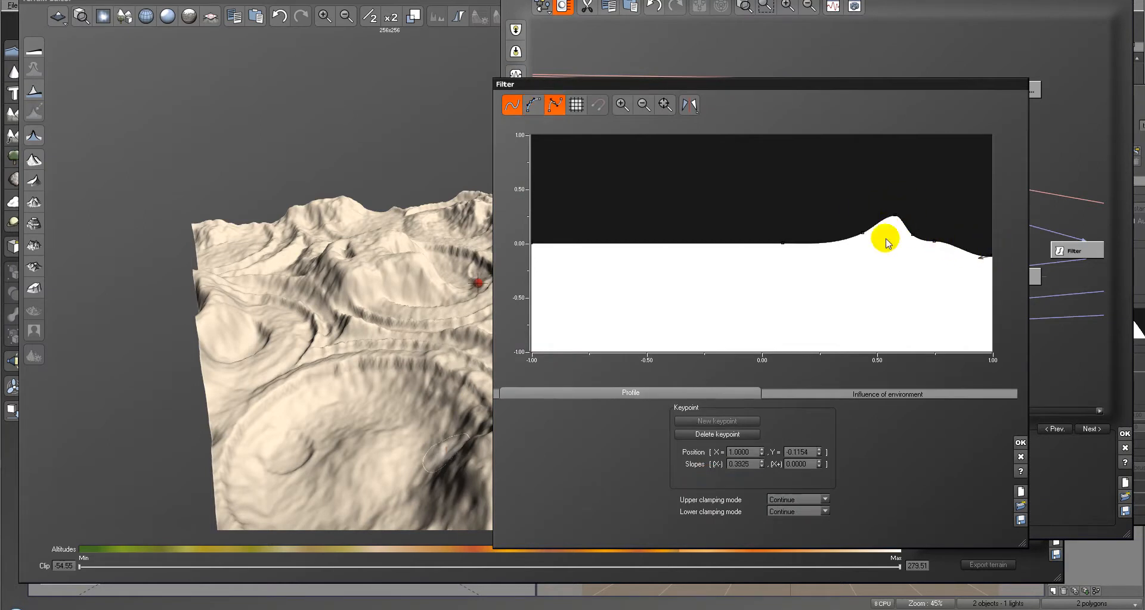
pyautogui.click(318, 88)
pyautogui.moveTo(284, 455); pyautogui.dragTo(322, 451)
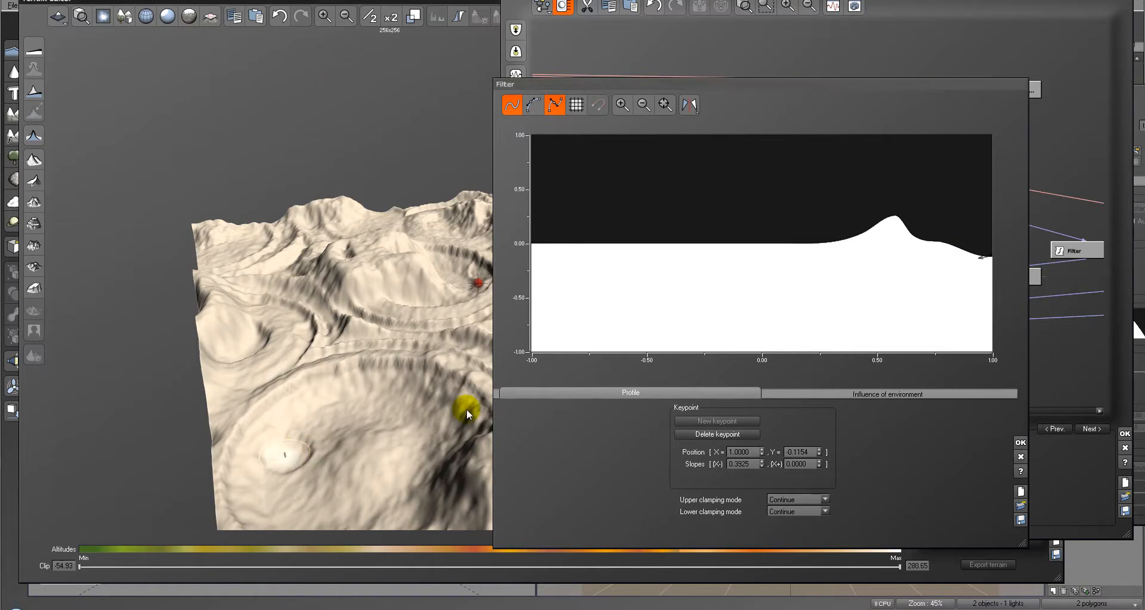
# - Make the profile's curve linear, move the peak keypoint to X 0.5343, Y 0.4396 and the shoulder keypoint before it to X 0.3739, Y 0.1923
pyautogui.click(506, 108)
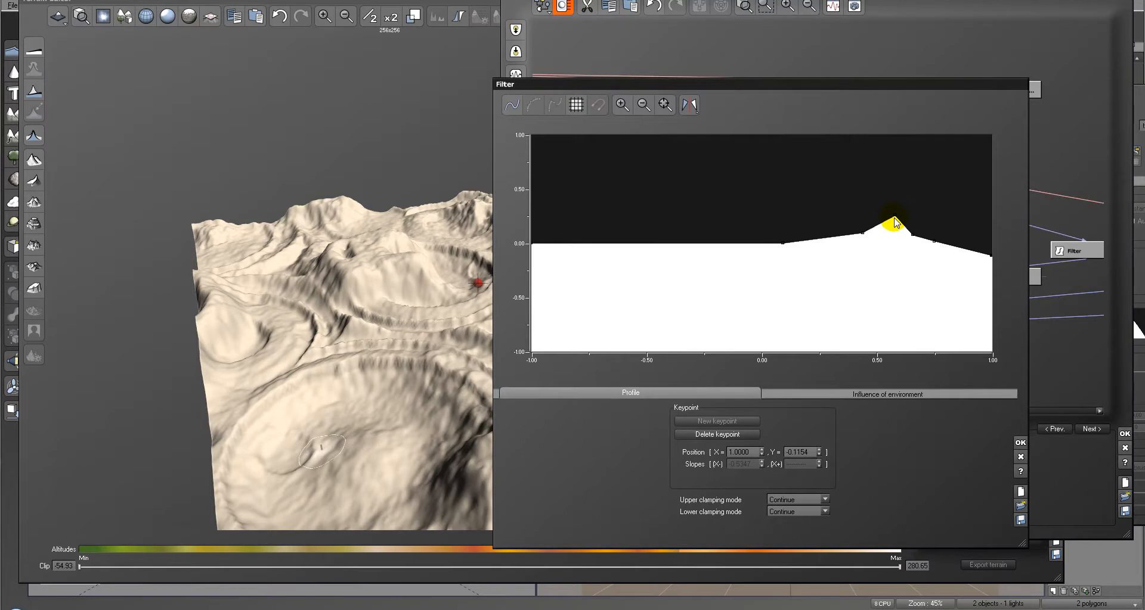
pyautogui.moveTo(894, 217); pyautogui.dragTo(872, 195)
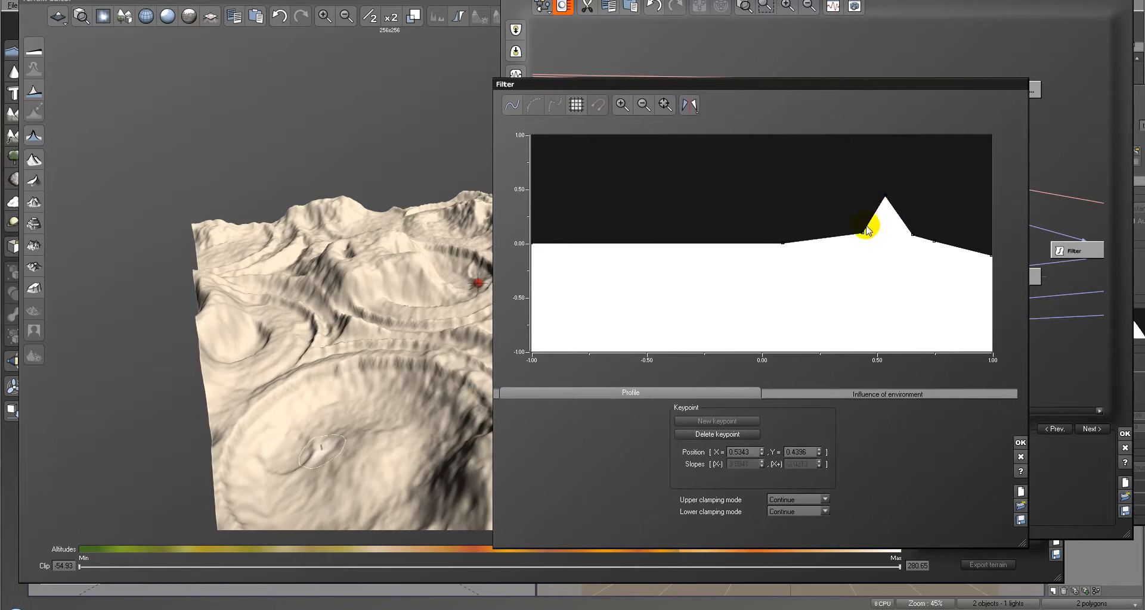
pyautogui.moveTo(852, 232); pyautogui.dragTo(849, 223)
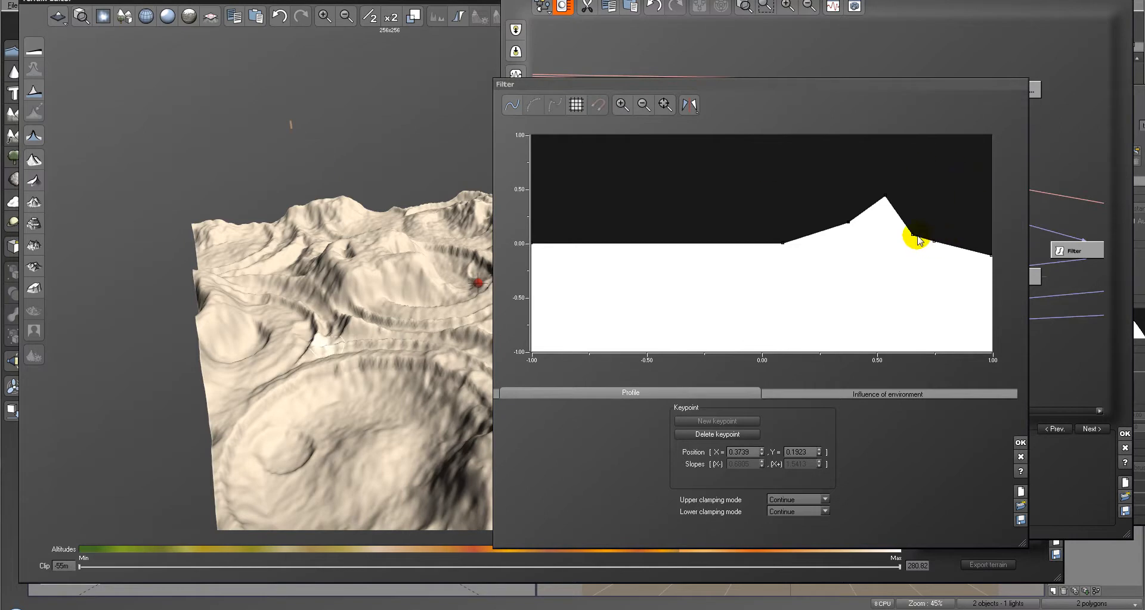
# - Deepen the crater floor by moving the keypoints after the peak to X 0.5998, Y -0.0604 and X 0.7180, Y -0.2692, and lowering the end to about Y -0.3
pyautogui.moveTo(911, 235); pyautogui.dragTo(933, 261)
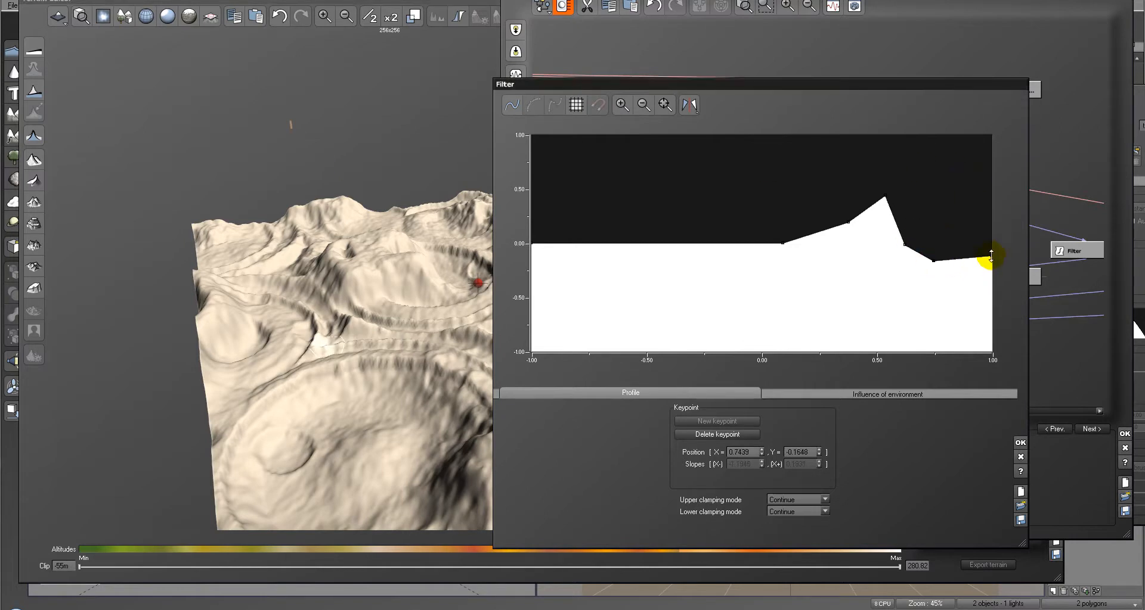
pyautogui.moveTo(932, 261); pyautogui.dragTo(927, 272)
pyautogui.click(310, 56)
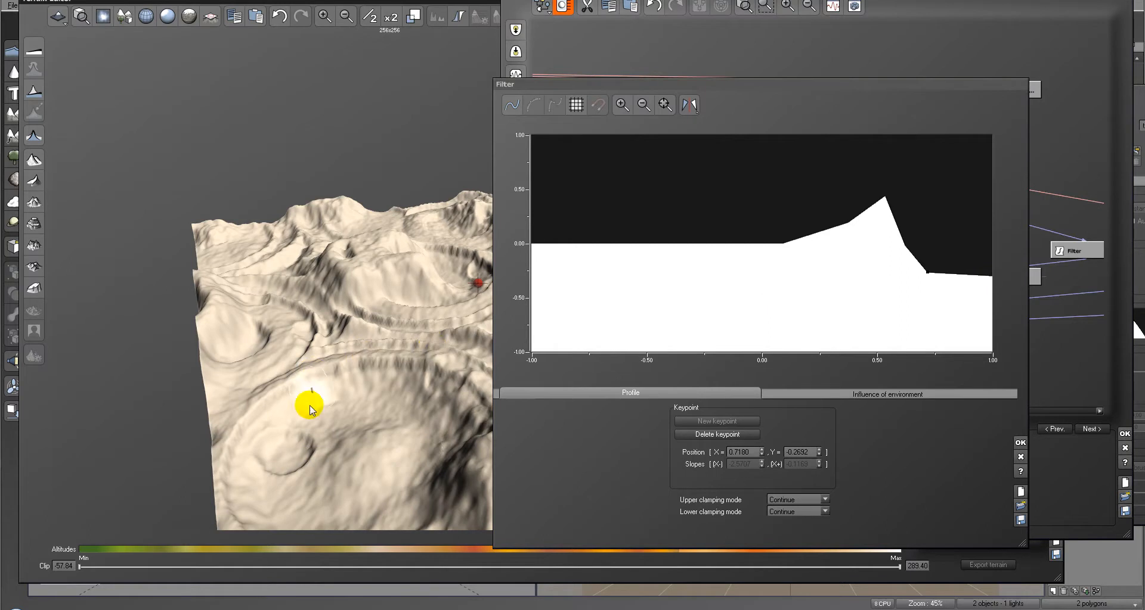
pyautogui.click(905, 245)
pyautogui.moveTo(859, 188); pyautogui.dragTo(856, 221)
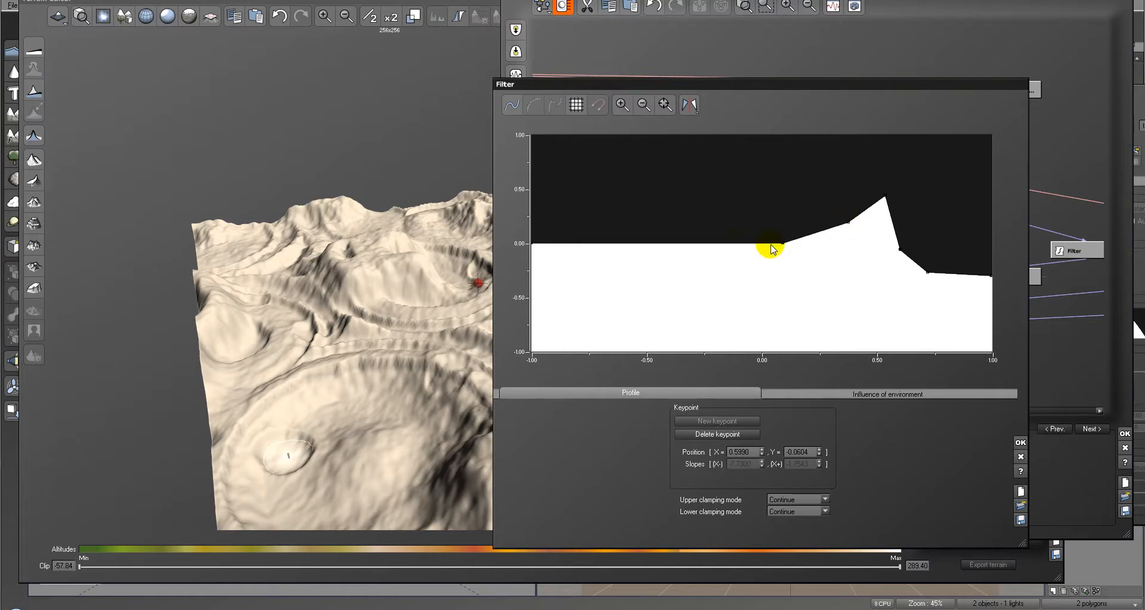
# - Form a second rise on the profile's flat stretch with keypoints at about X -0.14, Y 0.23 and X -0.3635, Y -0.0330
pyautogui.moveTo(736, 248); pyautogui.dragTo(678, 246)
pyautogui.click(227, 230)
pyautogui.click(332, 443)
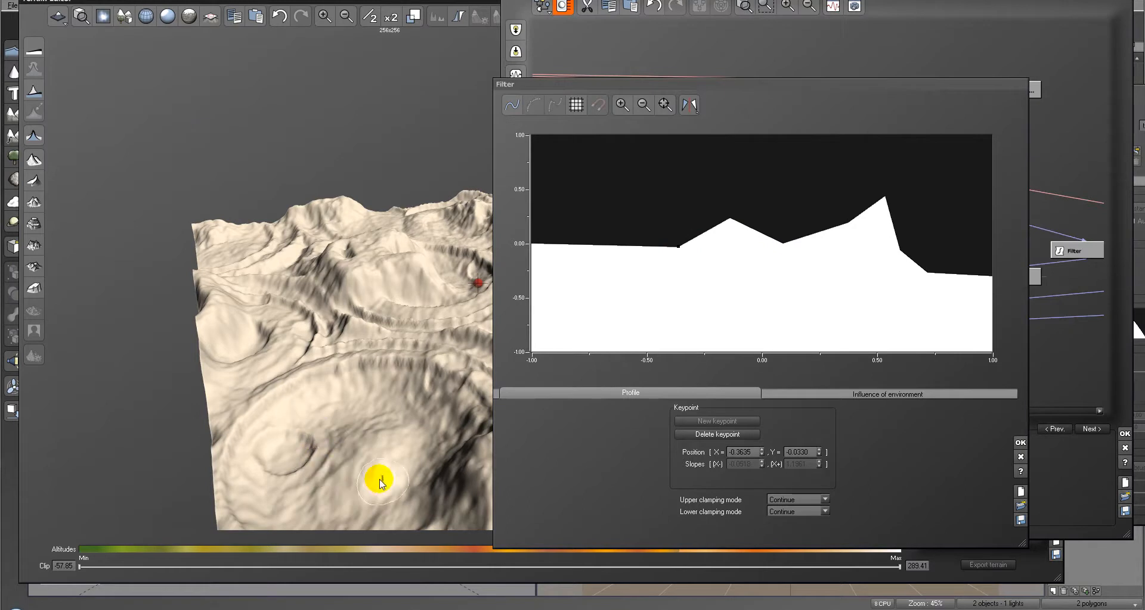
# - Inspect the crater, smooth the profile's curve and accept the filter
pyautogui.moveTo(404, 457)
pyautogui.mouseDown()
pyautogui.moveTo(370, 426)
pyautogui.moveTo(271, 434)
pyautogui.moveTo(424, 442)
pyautogui.moveTo(397, 440)
pyautogui.mouseUp()
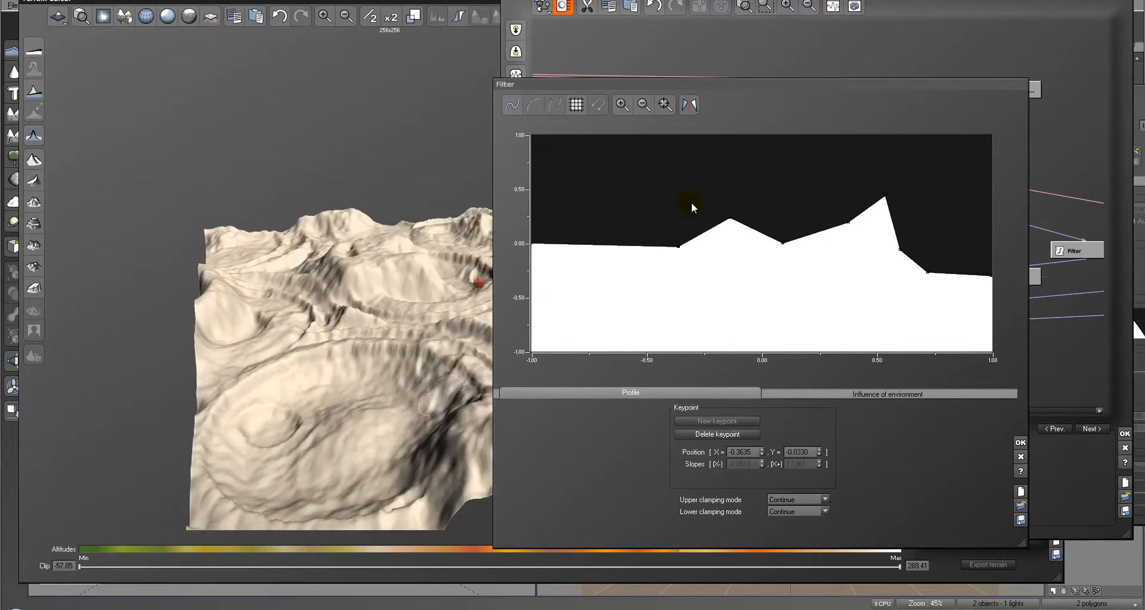
pyautogui.click(552, 107)
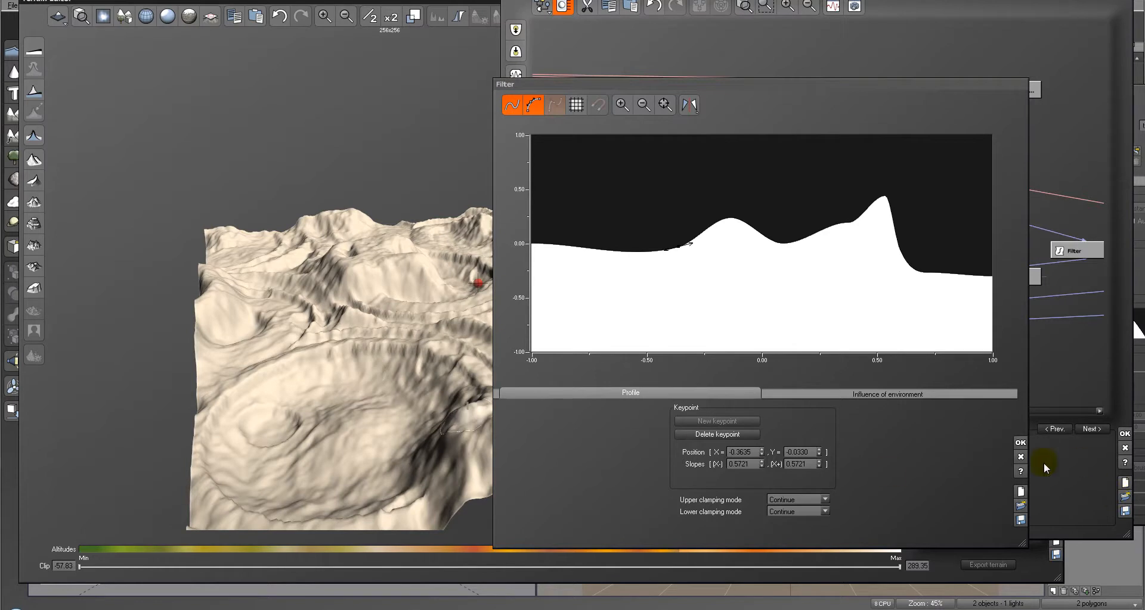
pyautogui.click(1020, 442)
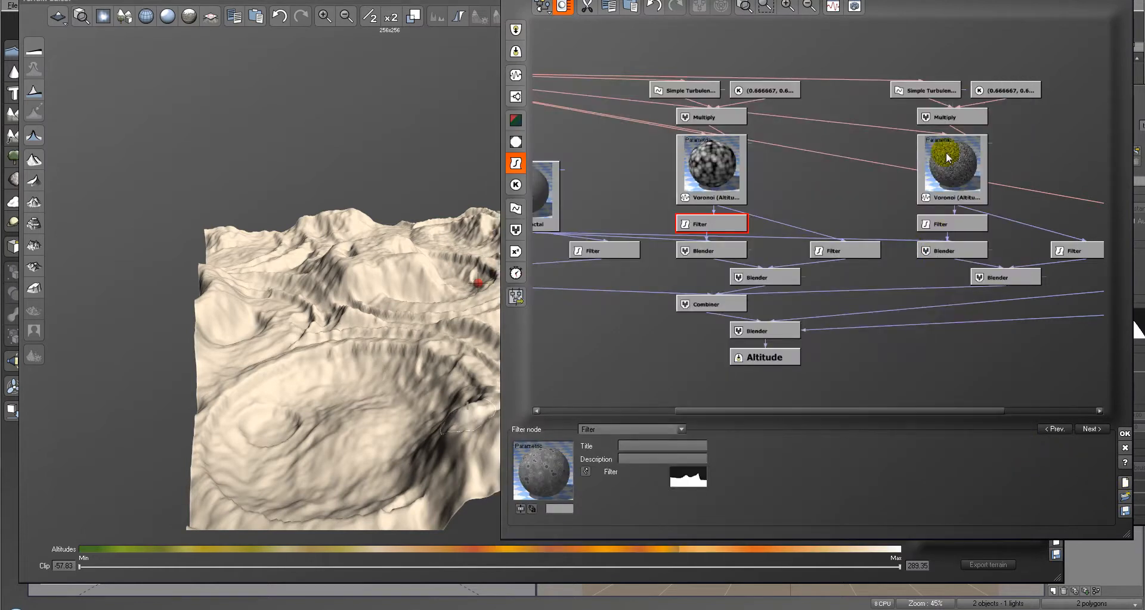
# - Rearrange the graph by moving the third branch's Voronoi, Filter and Blender nodes up and inward, and shifting the final Blender aside
pyautogui.click(952, 167)
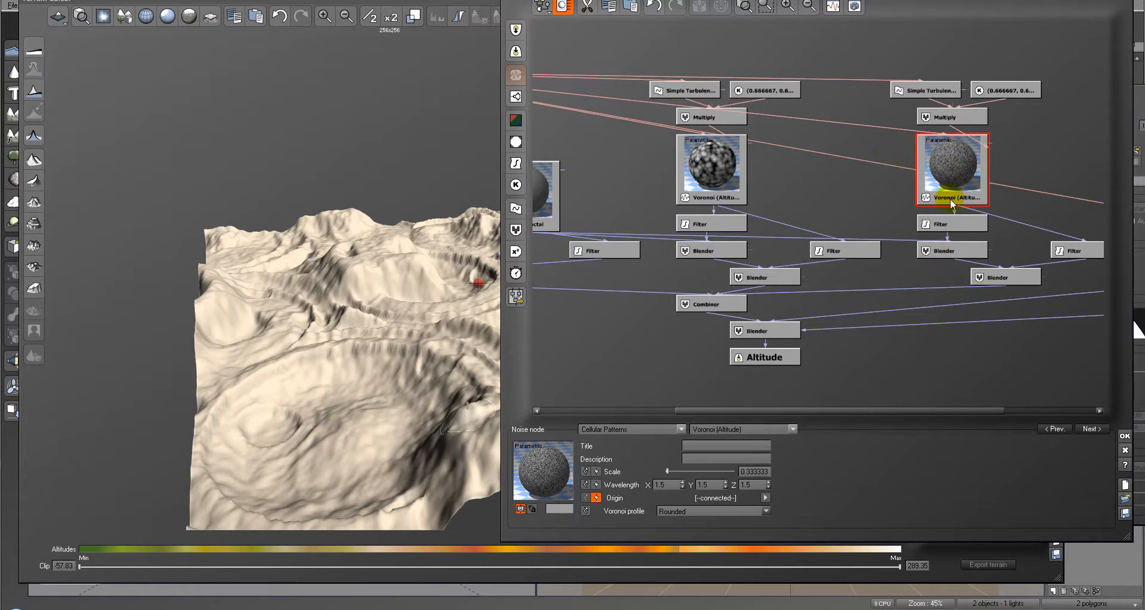
pyautogui.moveTo(953, 186); pyautogui.dragTo(934, 148)
pyautogui.moveTo(936, 227); pyautogui.dragTo(923, 202)
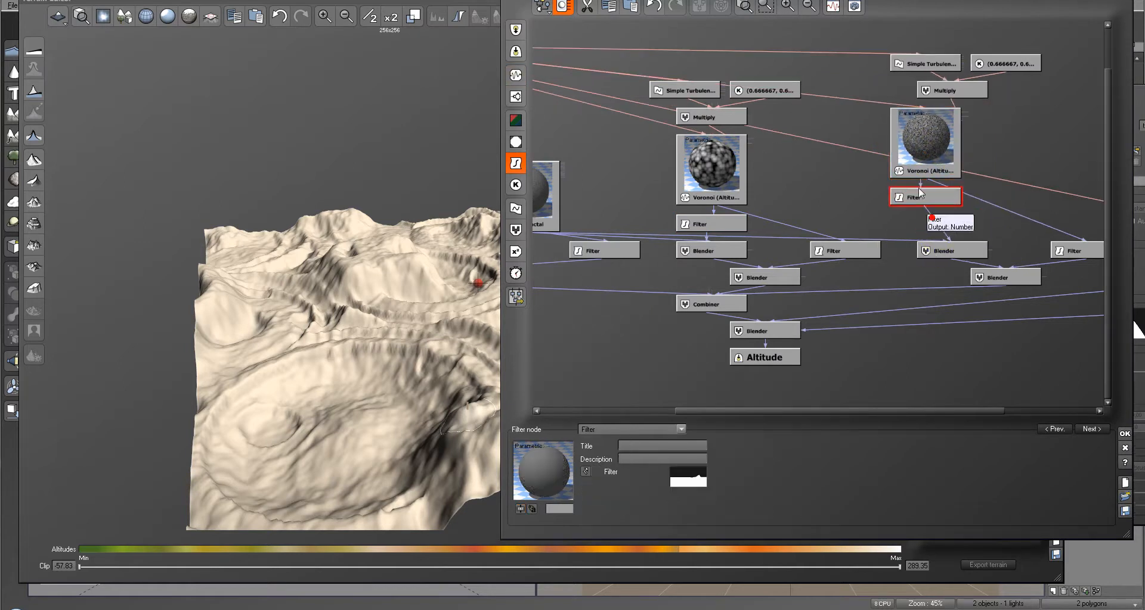
pyautogui.moveTo(961, 254); pyautogui.dragTo(867, 228)
pyautogui.moveTo(1004, 276); pyautogui.dragTo(923, 277)
pyautogui.moveTo(710, 304); pyautogui.dragTo(858, 332)
# - Move the Variable Roughness Fractal node up level with the third Voronoi node and examine the terrain relief
pyautogui.moveTo(1013, 292); pyautogui.dragTo(687, 294)
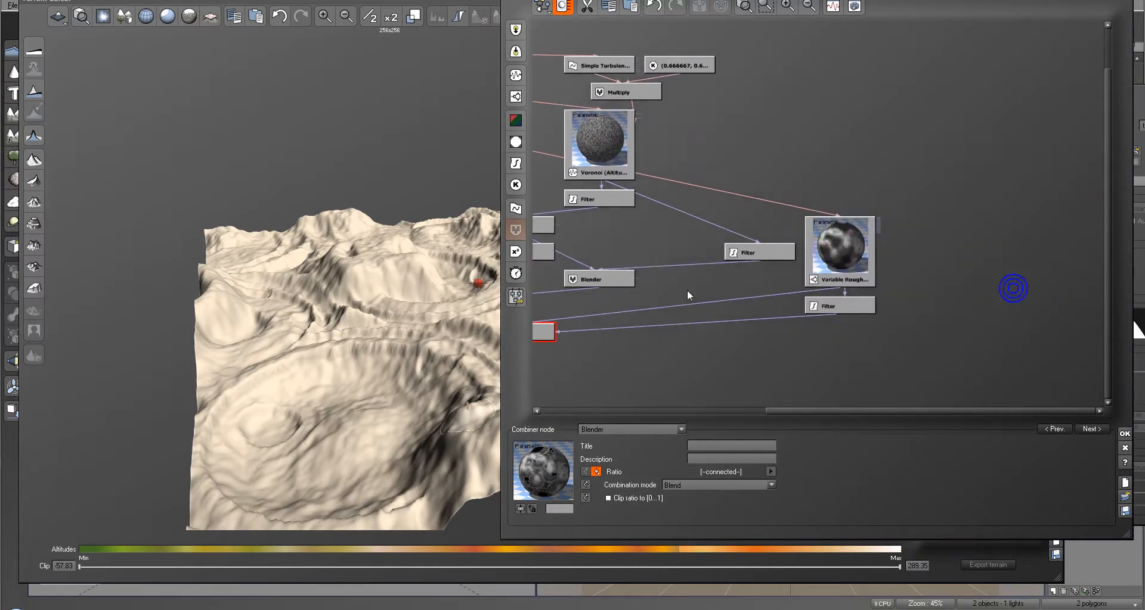
pyautogui.moveTo(832, 256); pyautogui.dragTo(843, 152)
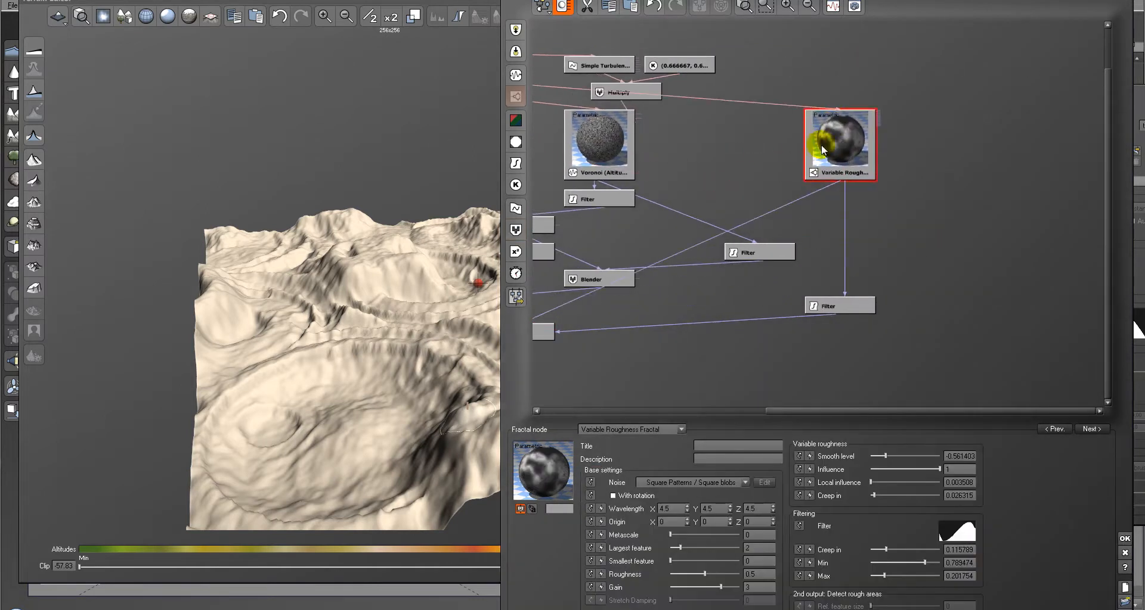
pyautogui.click(332, 301)
pyautogui.moveTo(332, 301); pyautogui.dragTo(397, 402)
pyautogui.moveTo(292, 303); pyautogui.dragTo(300, 307, button='right')
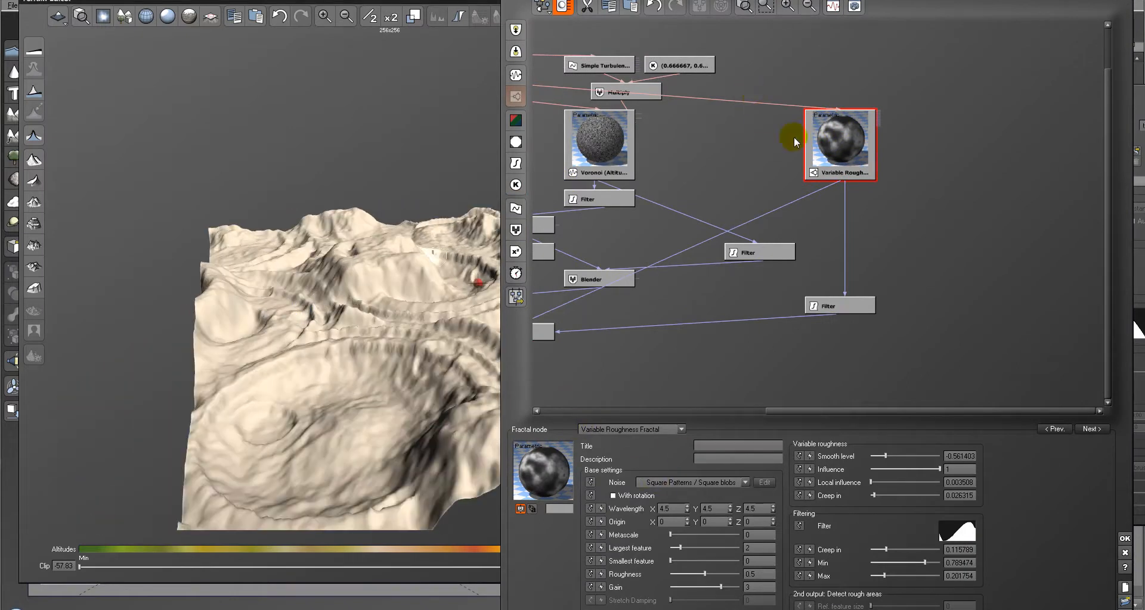
# - Change the Variable Roughness Fractal node to a Terrain Fractal and check the terrain
pyautogui.click(681, 430)
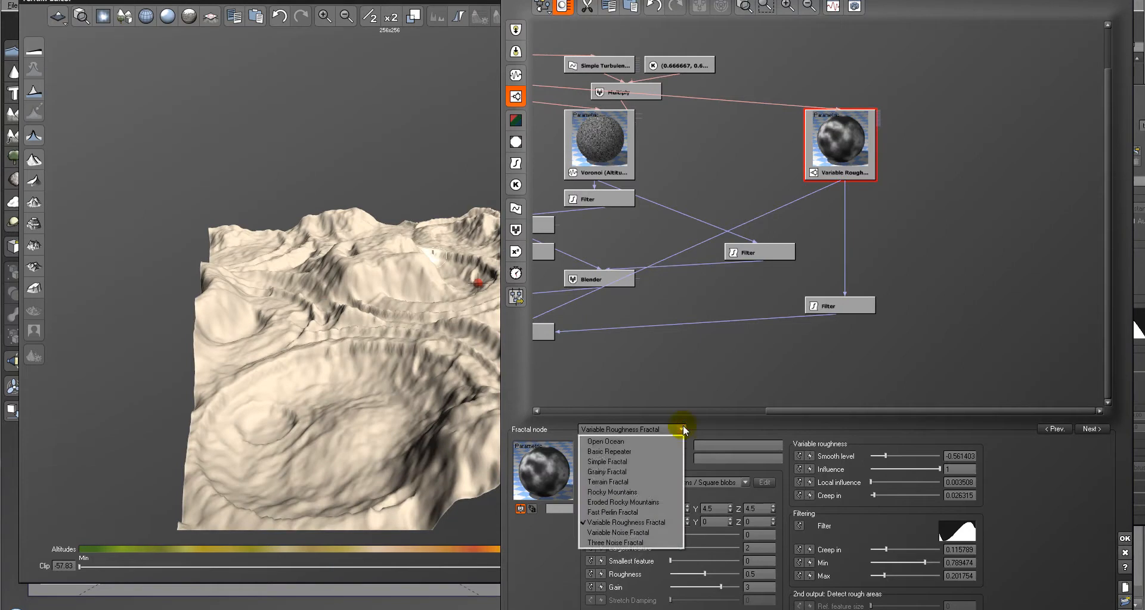
pyautogui.click(645, 480)
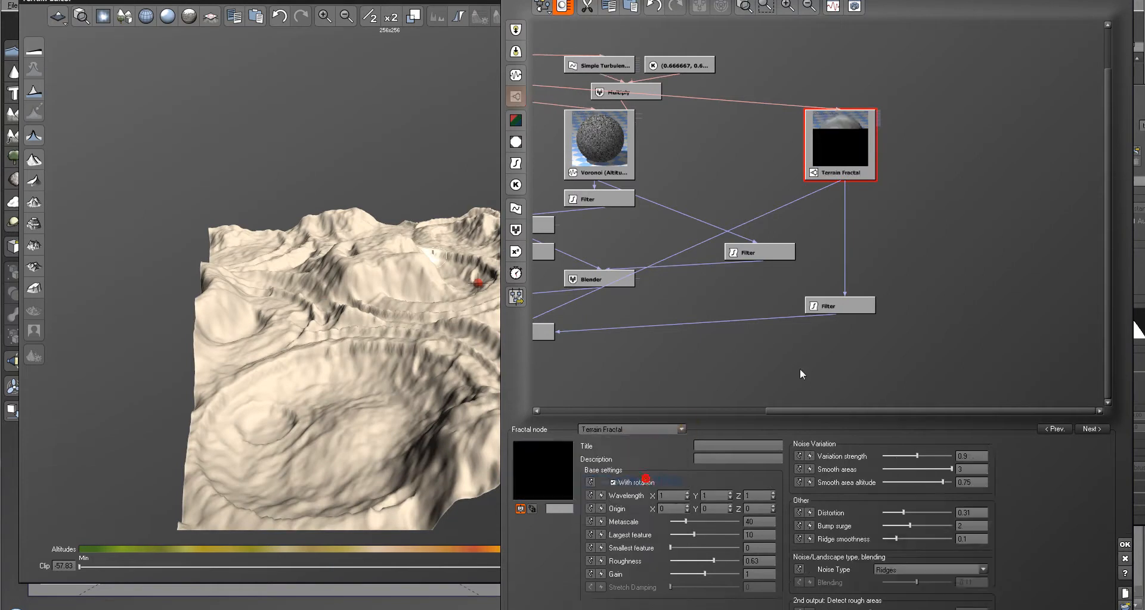
pyautogui.moveTo(294, 78); pyautogui.dragTo(235, 295, button='right')
pyautogui.moveTo(427, 365)
pyautogui.mouseDown(button='right')
pyautogui.moveTo(327, 341)
pyautogui.moveTo(422, 381)
pyautogui.mouseUp(button='right')
# - Set the Terrain Fractal's metascale to 5 and its largest feature to 5, and inspect the relief
pyautogui.click(754, 523)
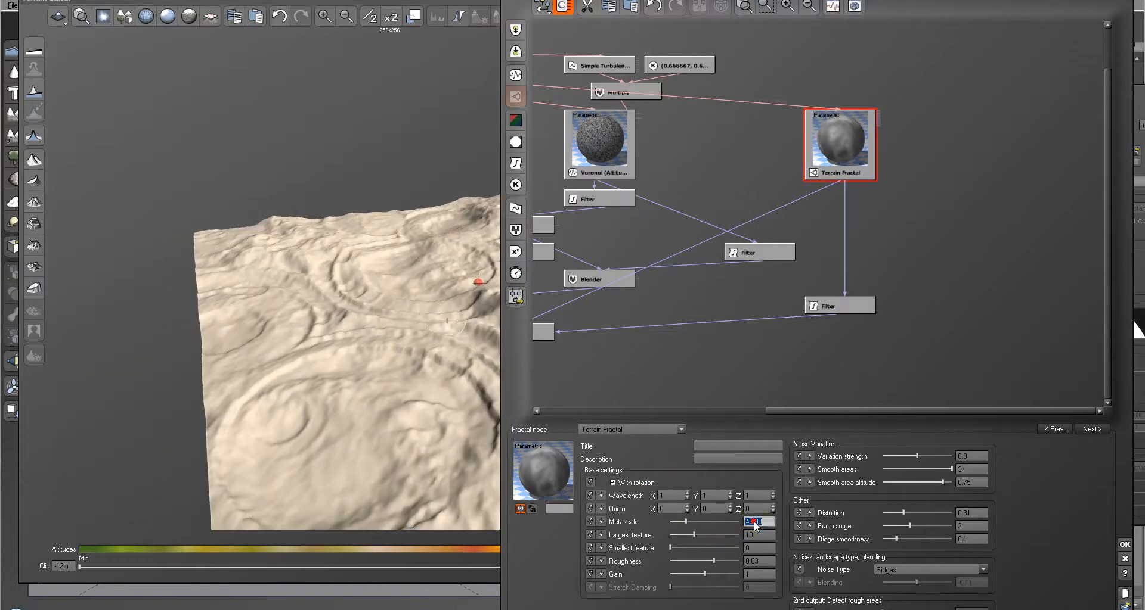
pyautogui.write('5')
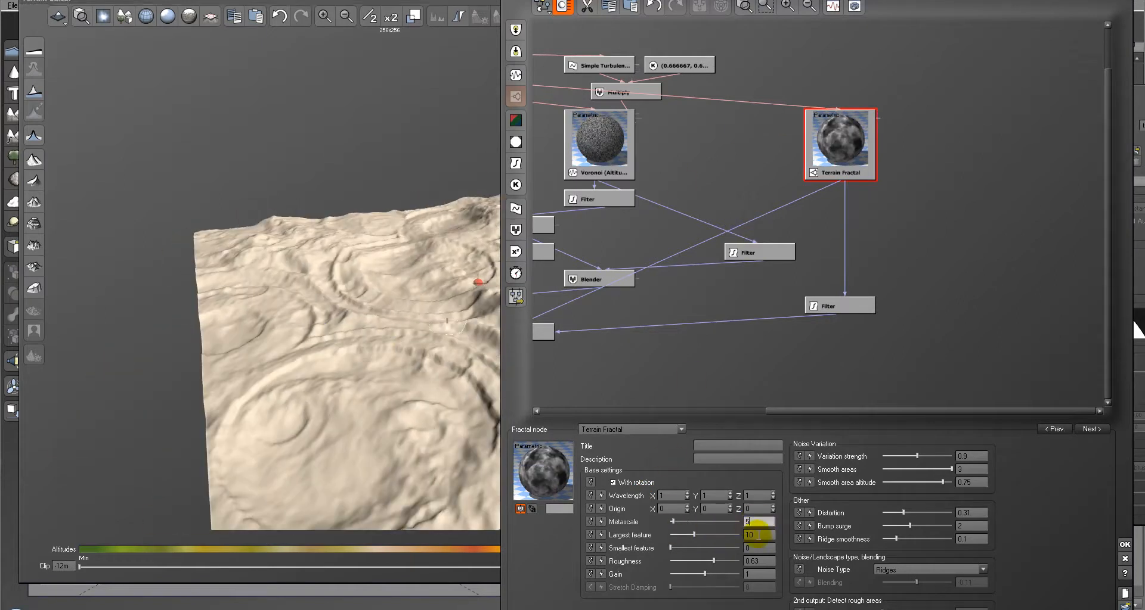
pyautogui.write('5')
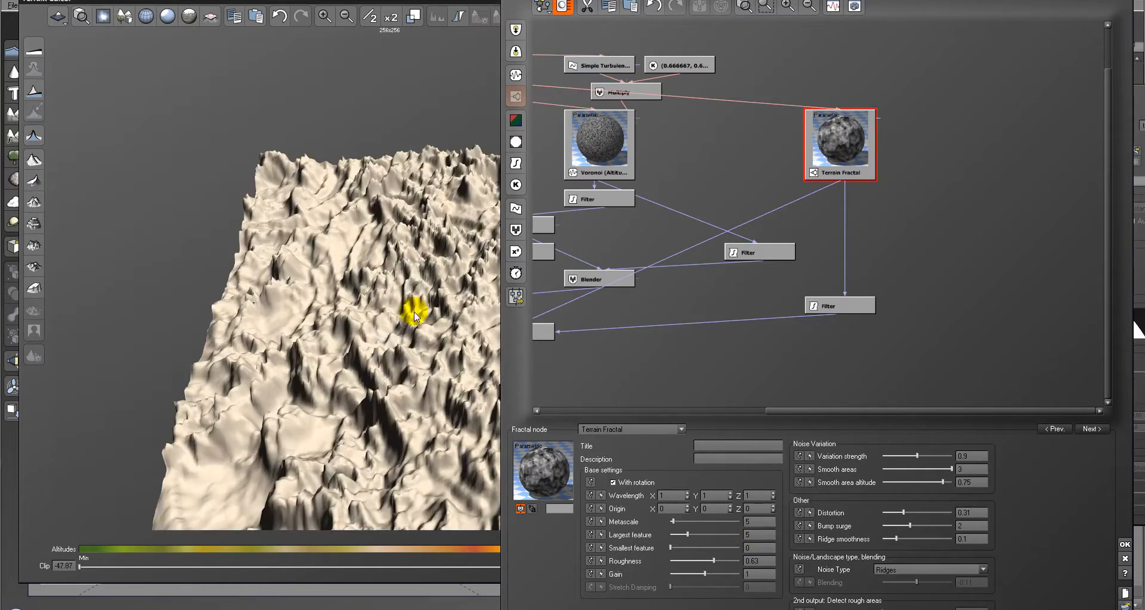
pyautogui.moveTo(438, 277); pyautogui.dragTo(441, 264, button='right')
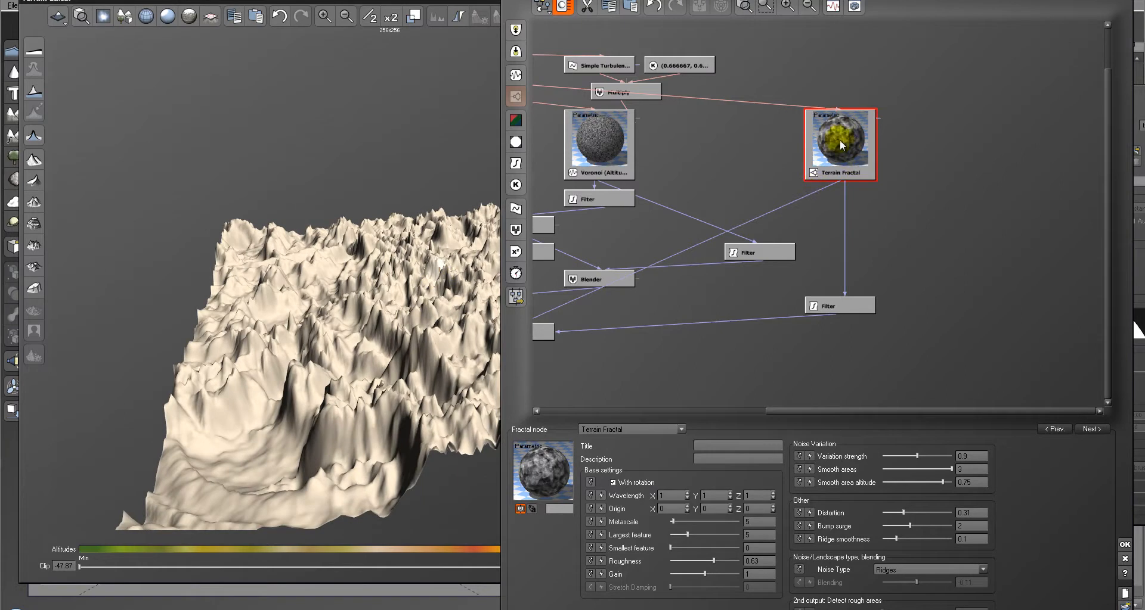
# - Reduce the Terrain Fractal's roughness to 0.285172 and its gain to 0.188739, checking the terrain from several angles
pyautogui.moveTo(715, 573); pyautogui.dragTo(709, 559)
pyautogui.click(423, 117)
pyautogui.moveTo(414, 144); pyautogui.dragTo(426, 213, button='right')
pyautogui.moveTo(708, 563); pyautogui.dragTo(706, 563)
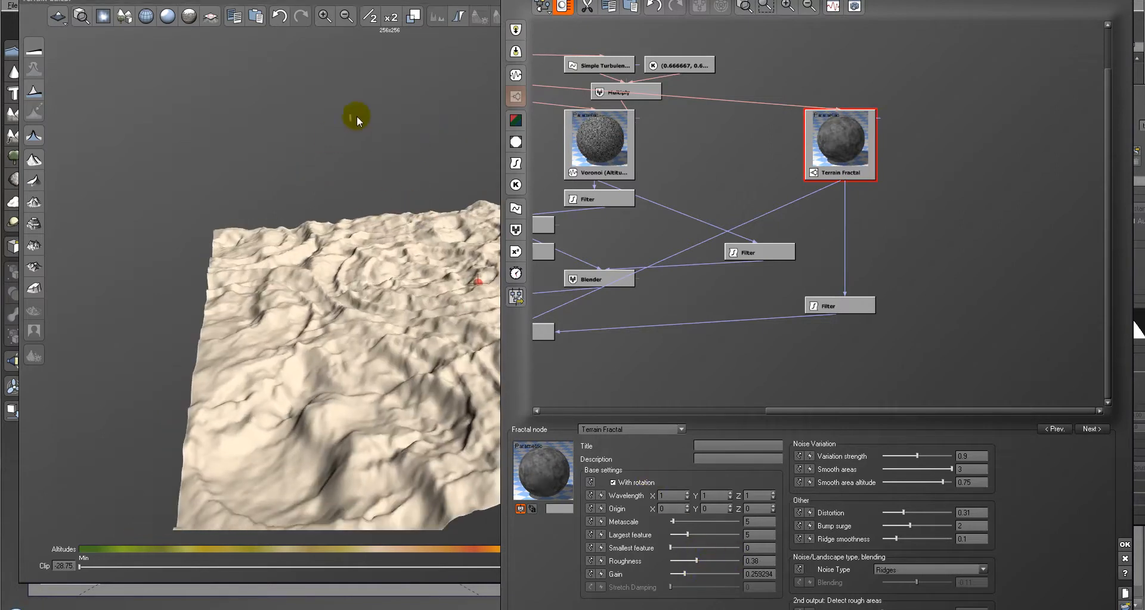
pyautogui.moveTo(366, 115)
pyautogui.mouseDown(button='right')
pyautogui.moveTo(408, 191)
pyautogui.moveTo(360, 189)
pyautogui.mouseUp(button='right')
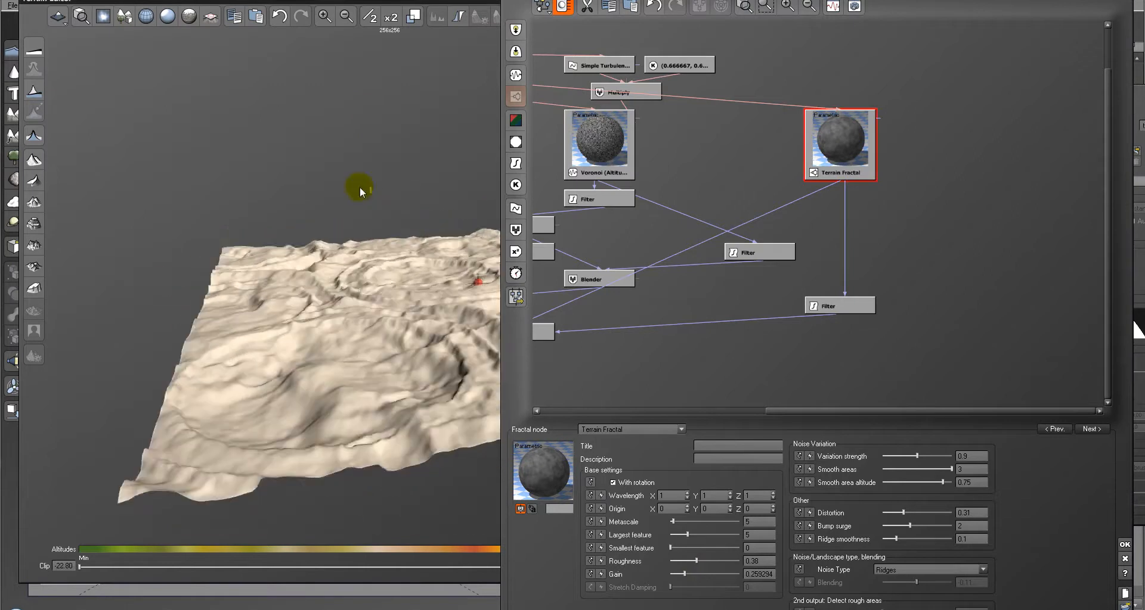
pyautogui.moveTo(694, 571); pyautogui.dragTo(688, 570)
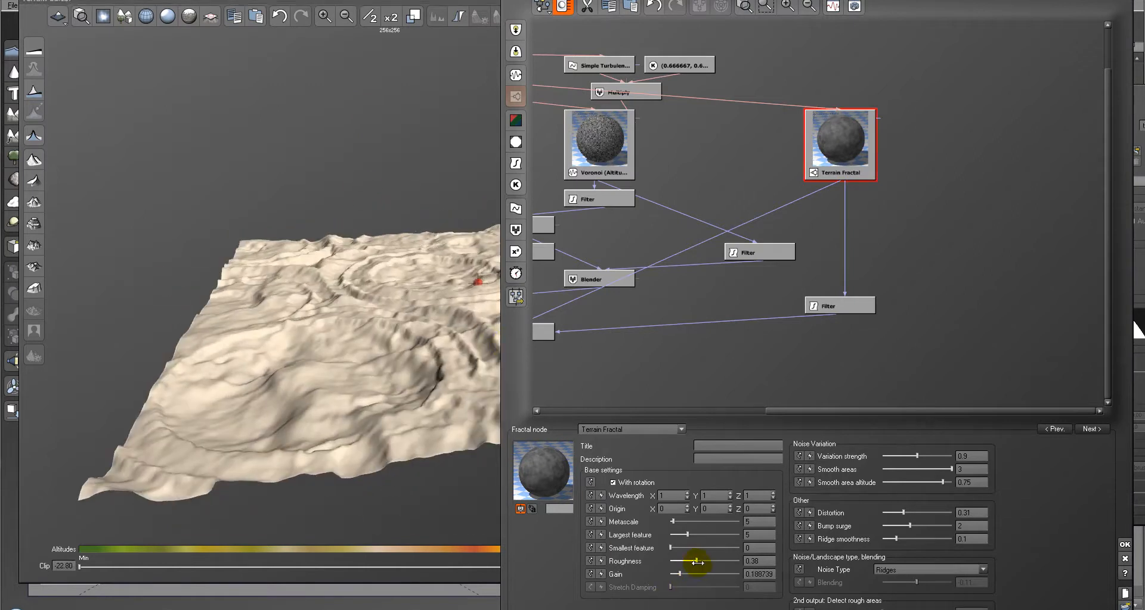
pyautogui.click(461, 119)
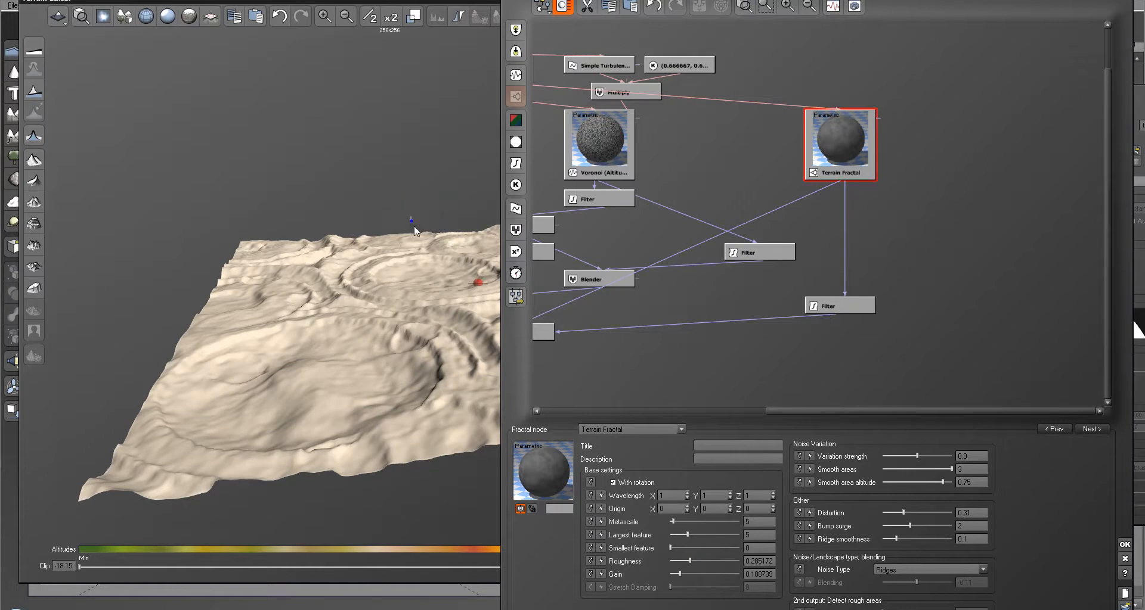
pyautogui.moveTo(410, 217); pyautogui.dragTo(478, 304, button='right')
# - Raise the Terrain Fractal's distortion to 0.732414 and inspect the craters from different viewpoints
pyautogui.moveTo(903, 510); pyautogui.dragTo(922, 513)
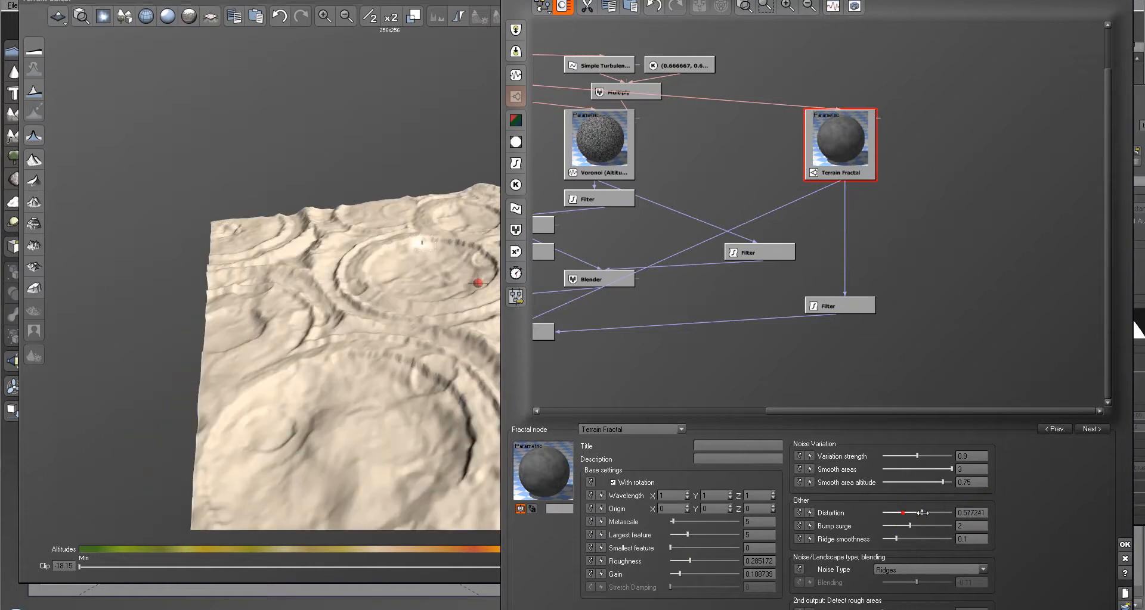
pyautogui.click(319, 70)
pyautogui.moveTo(329, 216)
pyautogui.mouseDown(button='right')
pyautogui.moveTo(435, 225)
pyautogui.moveTo(444, 201)
pyautogui.mouseUp(button='right')
pyautogui.moveTo(443, 199)
pyautogui.mouseDown(button='middle')
pyautogui.moveTo(181, 199)
pyautogui.moveTo(313, 238)
pyautogui.moveTo(324, 265)
pyautogui.moveTo(380, 266)
pyautogui.moveTo(417, 315)
pyautogui.moveTo(467, 276)
pyautogui.moveTo(449, 257)
pyautogui.moveTo(453, 234)
pyautogui.moveTo(335, 232)
pyautogui.moveTo(318, 236)
pyautogui.moveTo(349, 252)
pyautogui.moveTo(269, 265)
pyautogui.moveTo(385, 283)
pyautogui.moveTo(412, 253)
pyautogui.moveTo(875, 262)
pyautogui.mouseUp(button='middle')
pyautogui.moveTo(356, 199)
pyautogui.mouseDown(button='middle')
pyautogui.moveTo(401, 240)
pyautogui.moveTo(374, 303)
pyautogui.moveTo(416, 366)
pyautogui.moveTo(421, 230)
pyautogui.moveTo(280, 252)
pyautogui.moveTo(295, 279)
pyautogui.moveTo(306, 255)
pyautogui.moveTo(266, 243)
pyautogui.moveTo(404, 270)
pyautogui.moveTo(360, 273)
pyautogui.moveTo(345, 304)
pyautogui.moveTo(370, 306)
pyautogui.moveTo(374, 340)
pyautogui.moveTo(393, 333)
pyautogui.moveTo(391, 309)
pyautogui.moveTo(288, 312)
pyautogui.mouseUp(button='middle')
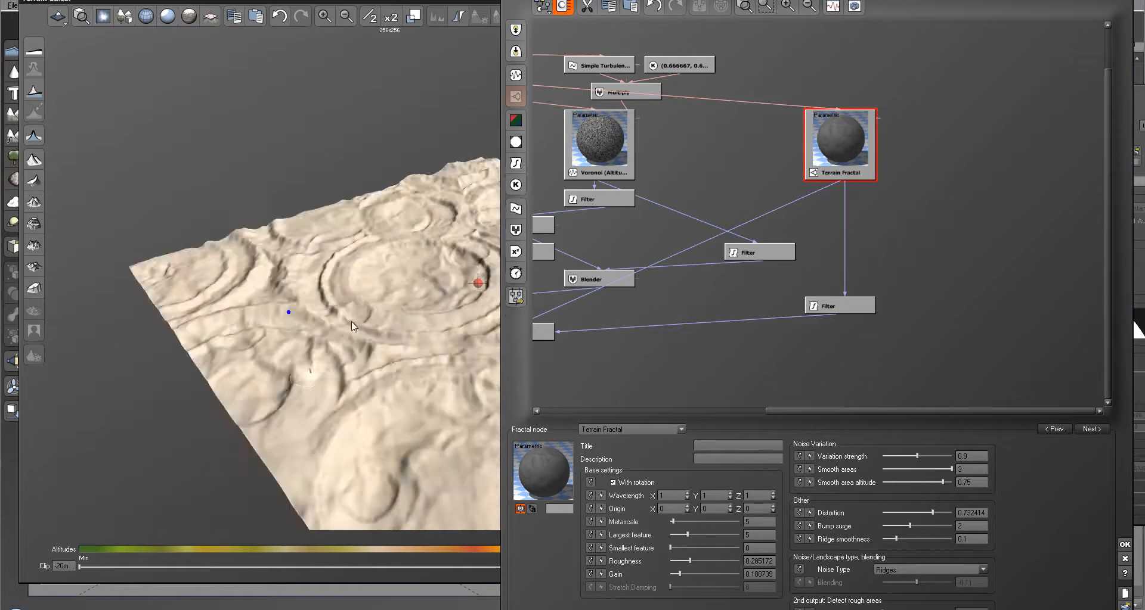
# - Move the Filter node fed by the Terrain Fractal closer to the Blender nodes and open its profile for editing
pyautogui.moveTo(436, 306)
pyautogui.mouseDown()
pyautogui.moveTo(435, 275)
pyautogui.moveTo(401, 288)
pyautogui.moveTo(402, 298)
pyautogui.moveTo(438, 278)
pyautogui.mouseUp()
pyautogui.moveTo(341, 313)
pyautogui.mouseDown()
pyautogui.moveTo(490, 312)
pyautogui.moveTo(412, 273)
pyautogui.mouseUp()
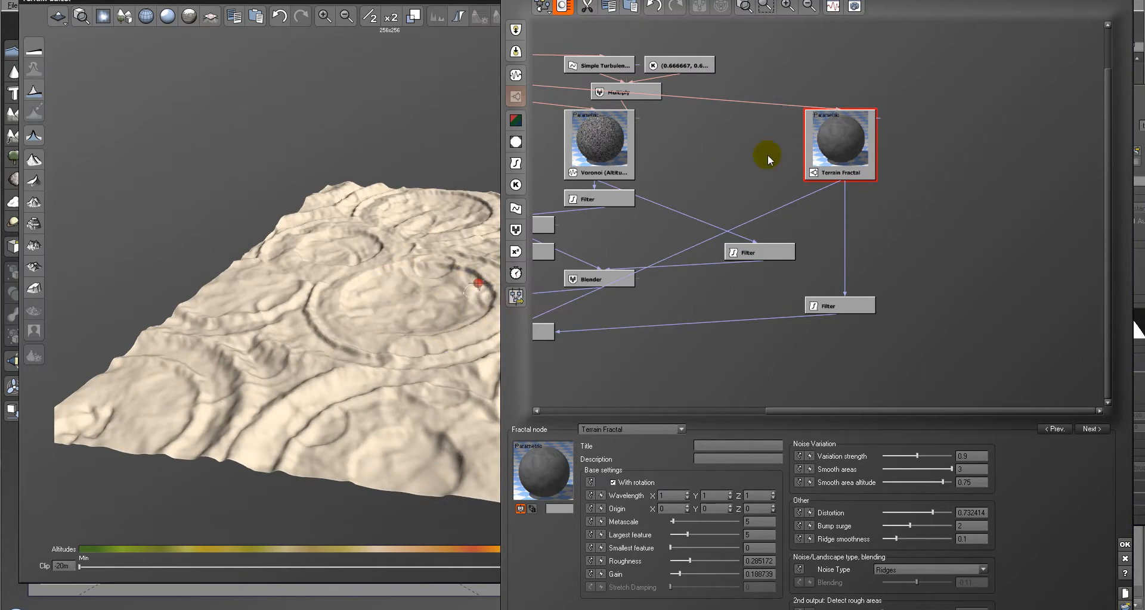
pyautogui.moveTo(850, 305); pyautogui.dragTo(794, 307)
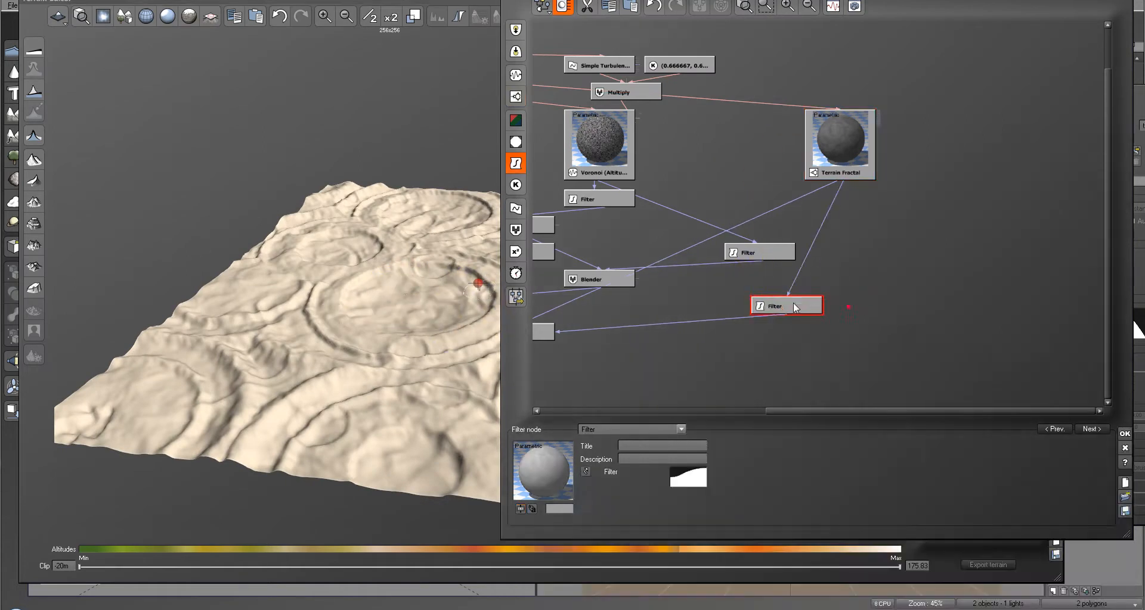
pyautogui.click(704, 486)
pyautogui.click(718, 482)
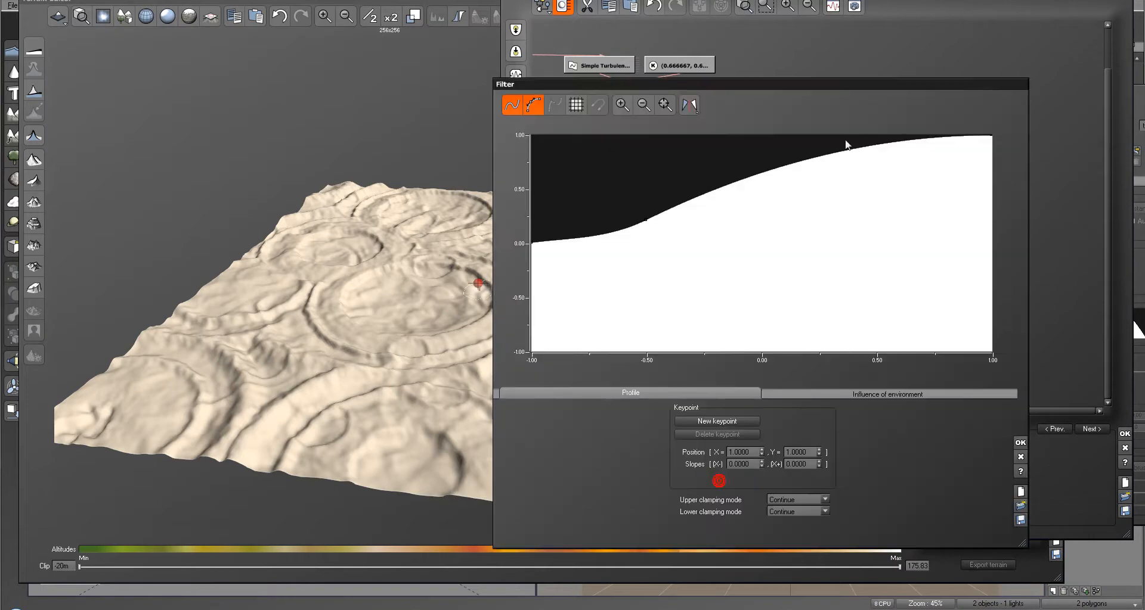
# - Reshape the filter profile with straight segments and extra keypoints, placing the lowest at X -0.7309, Y -0.6484, and check the terrain
pyautogui.doubleClick(842, 149)
pyautogui.moveTo(844, 177); pyautogui.dragTo(489, 105)
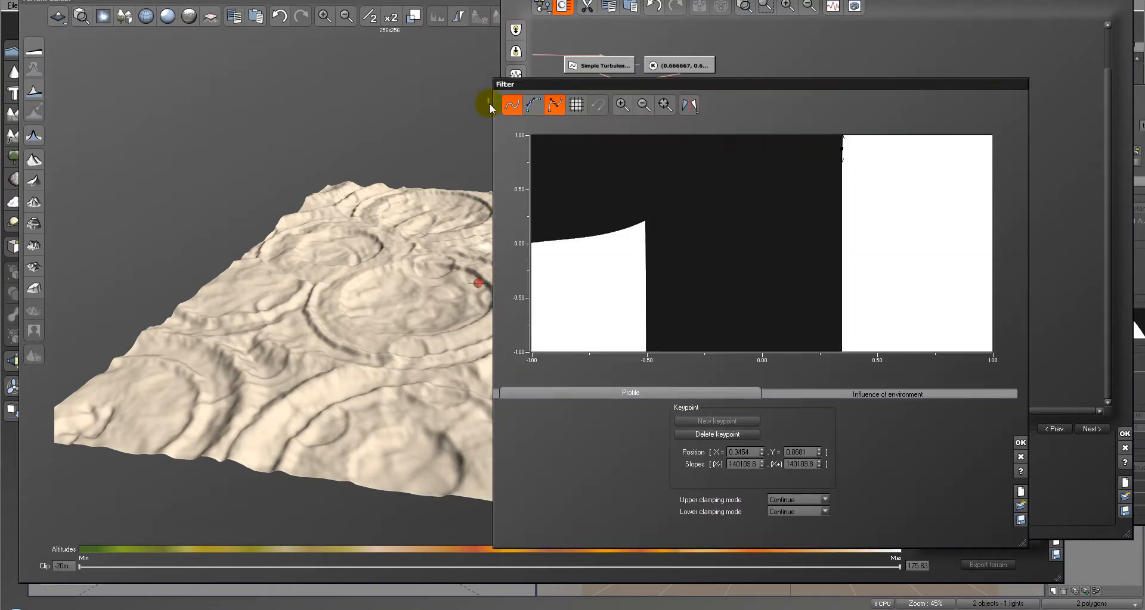
pyautogui.click(512, 105)
pyautogui.moveTo(840, 151); pyautogui.dragTo(844, 194)
pyautogui.moveTo(646, 221); pyautogui.dragTo(687, 250)
pyautogui.moveTo(527, 242); pyautogui.dragTo(593, 314)
pyautogui.click(244, 84)
pyautogui.moveTo(279, 145); pyautogui.dragTo(292, 175, button='right')
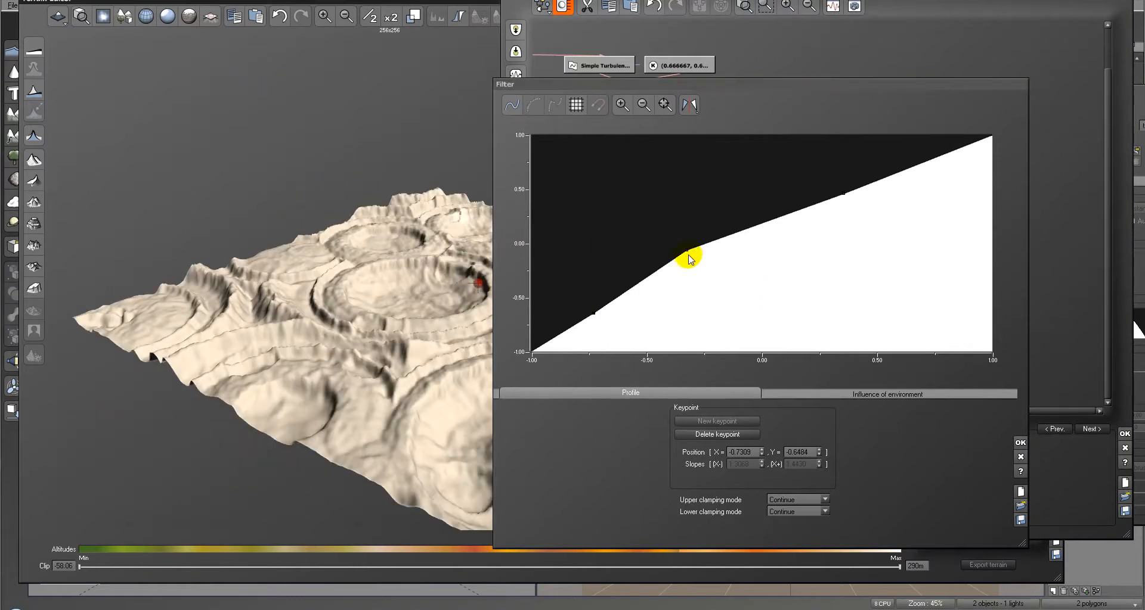
# - Bend the profile downward, placing the upper keypoint at about X 0.58, Y 0.27 and the lowest at X -0.2652, Y -0.6703
pyautogui.moveTo(684, 251); pyautogui.dragTo(810, 273)
pyautogui.moveTo(844, 194); pyautogui.dragTo(897, 217)
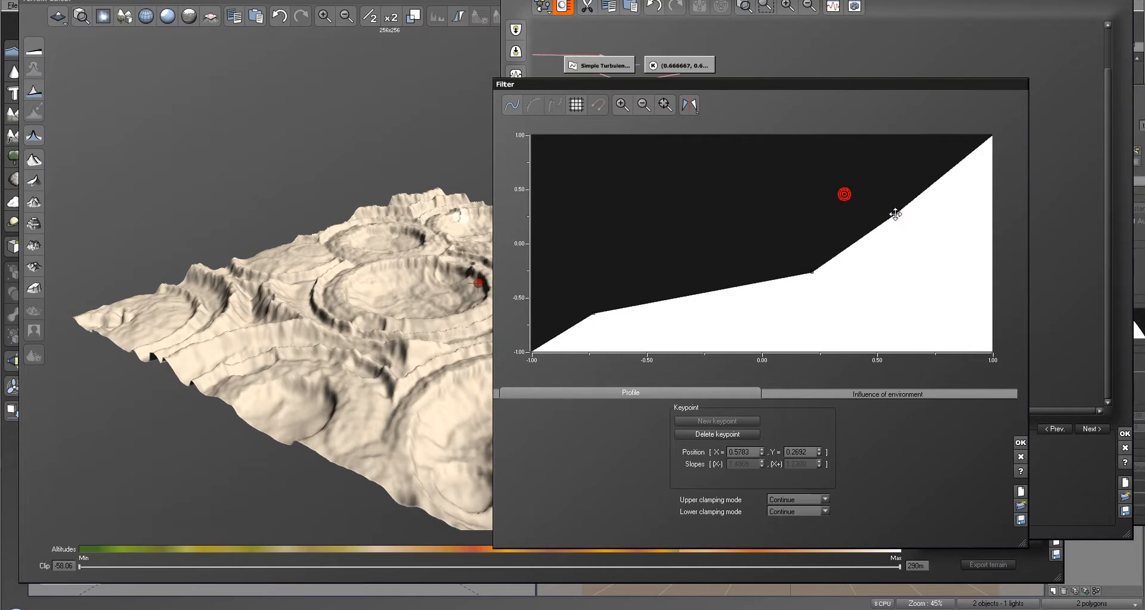
pyautogui.click(598, 313)
pyautogui.moveTo(592, 314); pyautogui.dragTo(700, 316)
pyautogui.moveTo(292, 91); pyautogui.dragTo(391, 261)
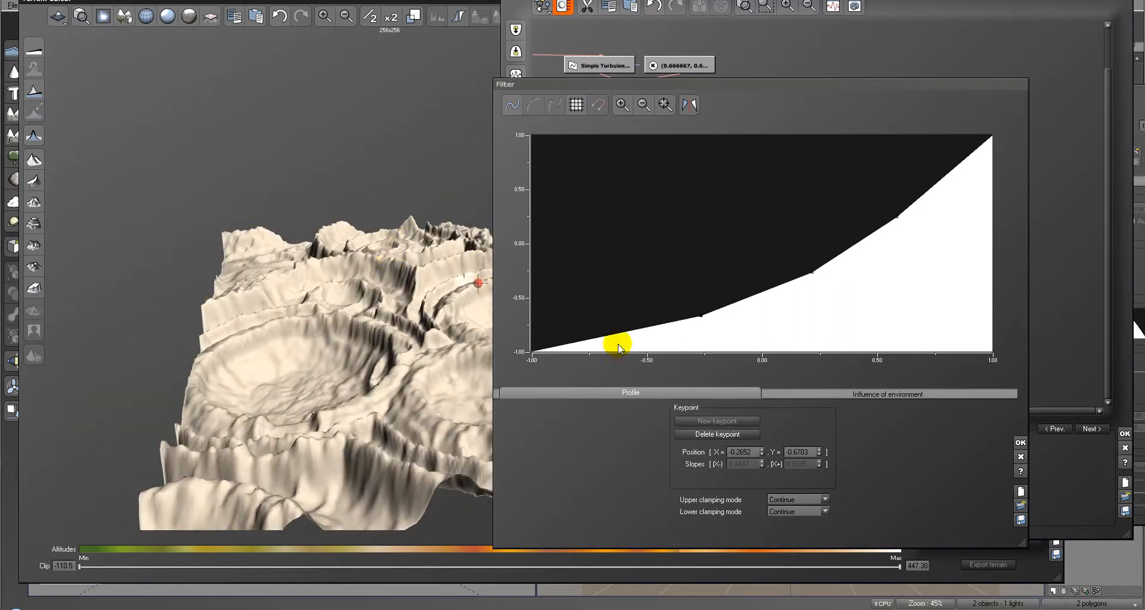
# - Add a keypoint near the profile's low end and move it to X -1.0000, Y -0.1044, checking the terrain
pyautogui.moveTo(583, 344); pyautogui.dragTo(560, 292)
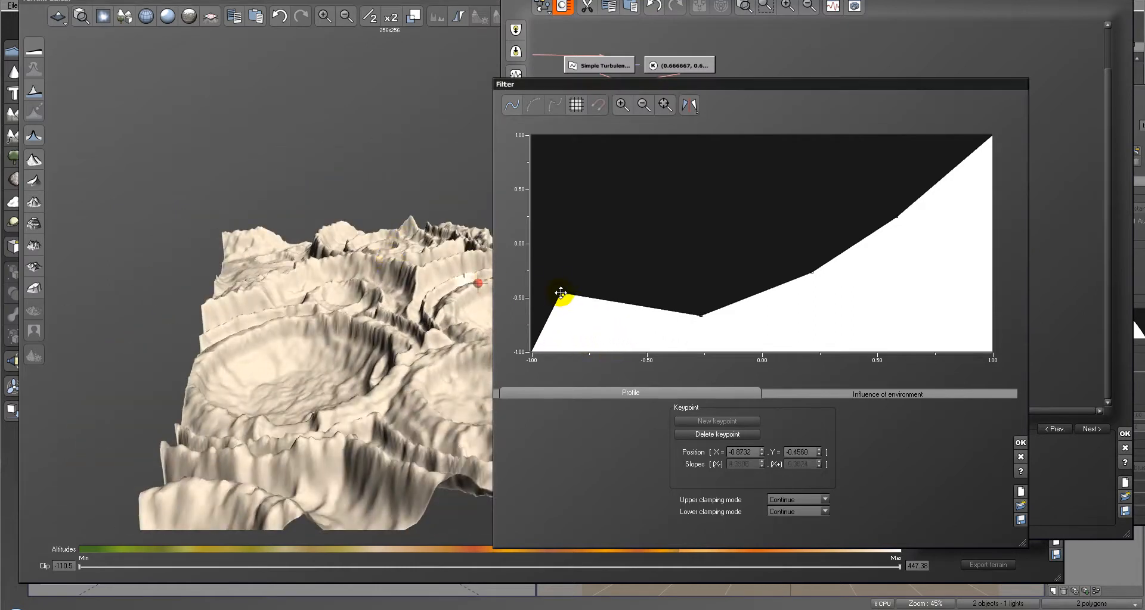
pyautogui.click(357, 140)
pyautogui.click(409, 251)
pyautogui.rightClick(387, 145)
pyautogui.moveTo(411, 307); pyautogui.dragTo(345, 324, button='right')
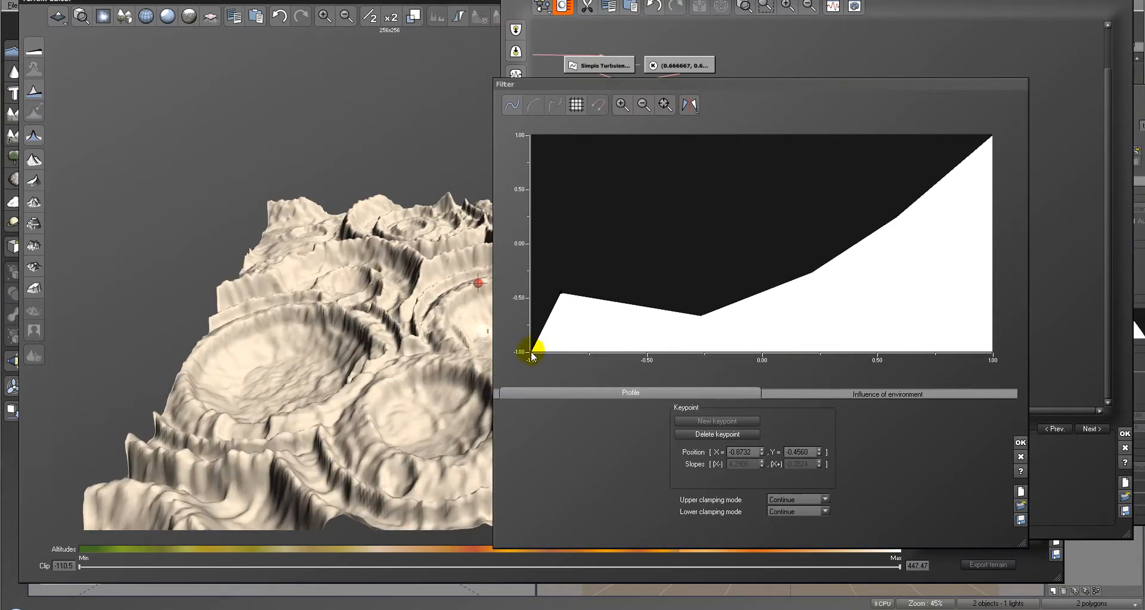
pyautogui.moveTo(562, 298); pyautogui.dragTo(532, 255)
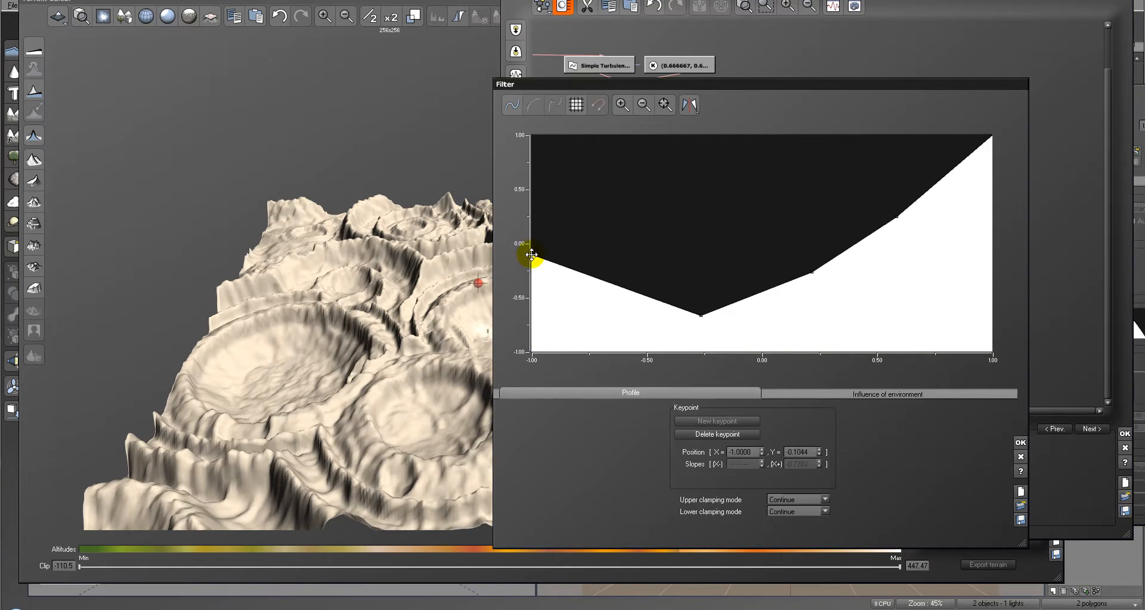
pyautogui.click(341, 123)
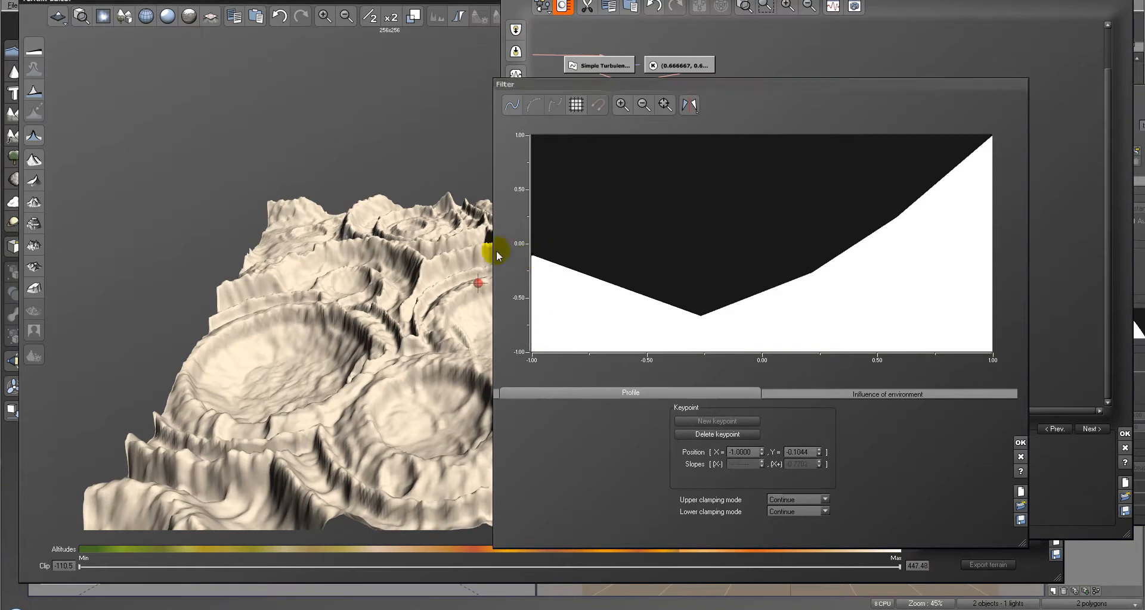
# - Raise the profile's lowest keypoint to X -0.2574, Y -0.3791, inspect the terrain and accept the filter
pyautogui.moveTo(702, 317); pyautogui.dragTo(702, 284)
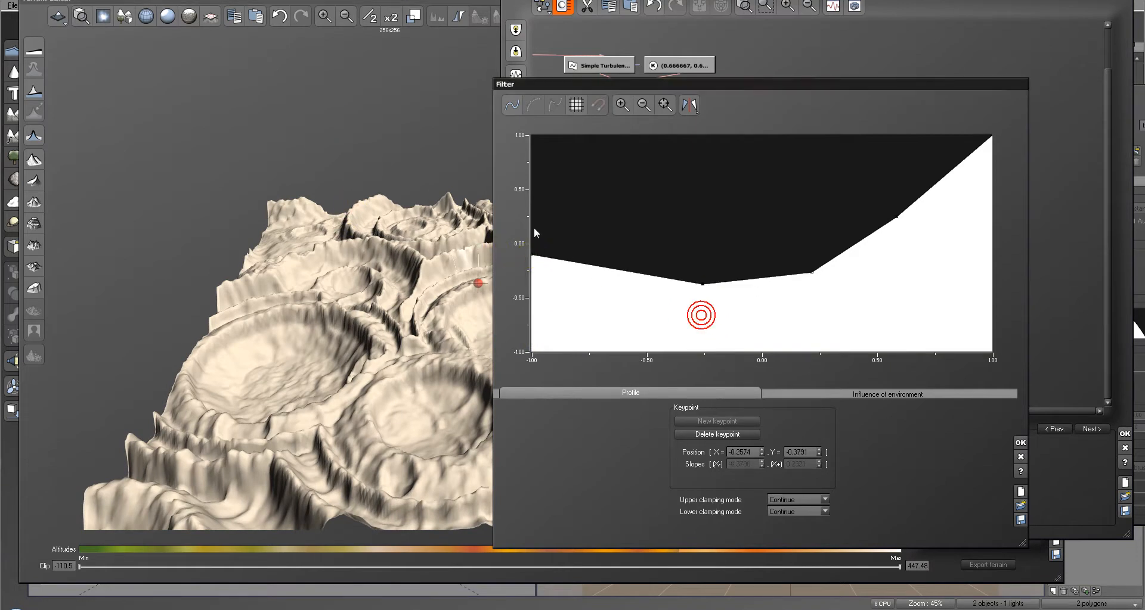
pyautogui.click(373, 165)
pyautogui.moveTo(373, 166); pyautogui.dragTo(224, 227)
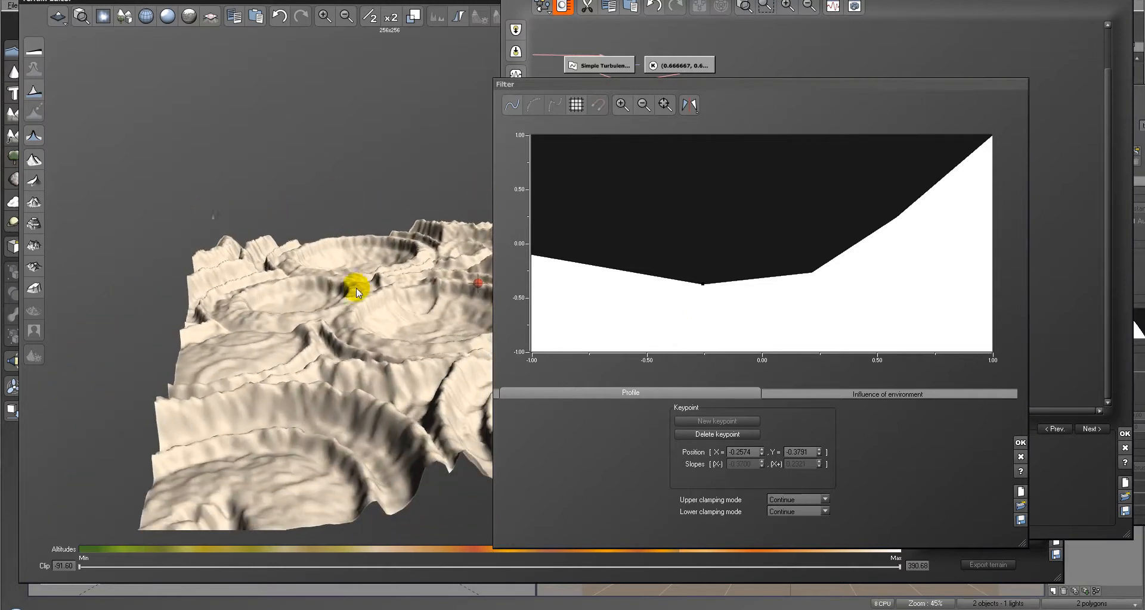
pyautogui.moveTo(451, 322); pyautogui.dragTo(434, 397)
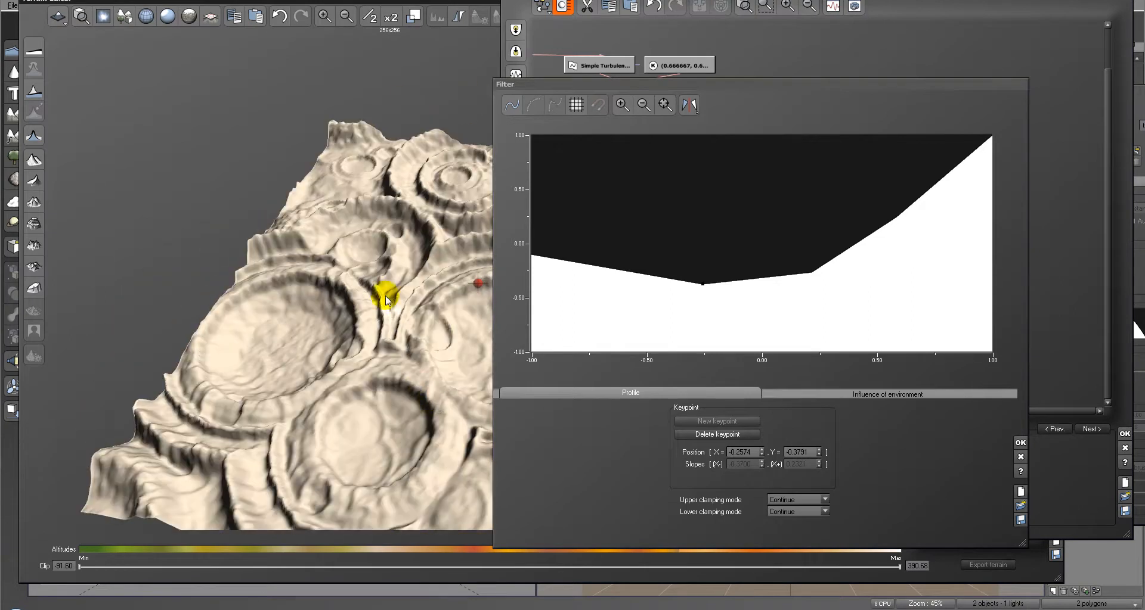
pyautogui.click(1019, 443)
# - Edit the large-crater Voronoi's filter: flatten its left bumps, raise one peak to X 0.3609, Y 0.3956, smooth the curve and inspect
pyautogui.moveTo(638, 219); pyautogui.dragTo(900, 267, button='right')
pyautogui.moveTo(715, 229)
pyautogui.mouseDown(button='right')
pyautogui.moveTo(866, 198)
pyautogui.moveTo(966, 155)
pyautogui.mouseUp(button='right')
pyautogui.moveTo(682, 203); pyautogui.dragTo(824, 214, button='right')
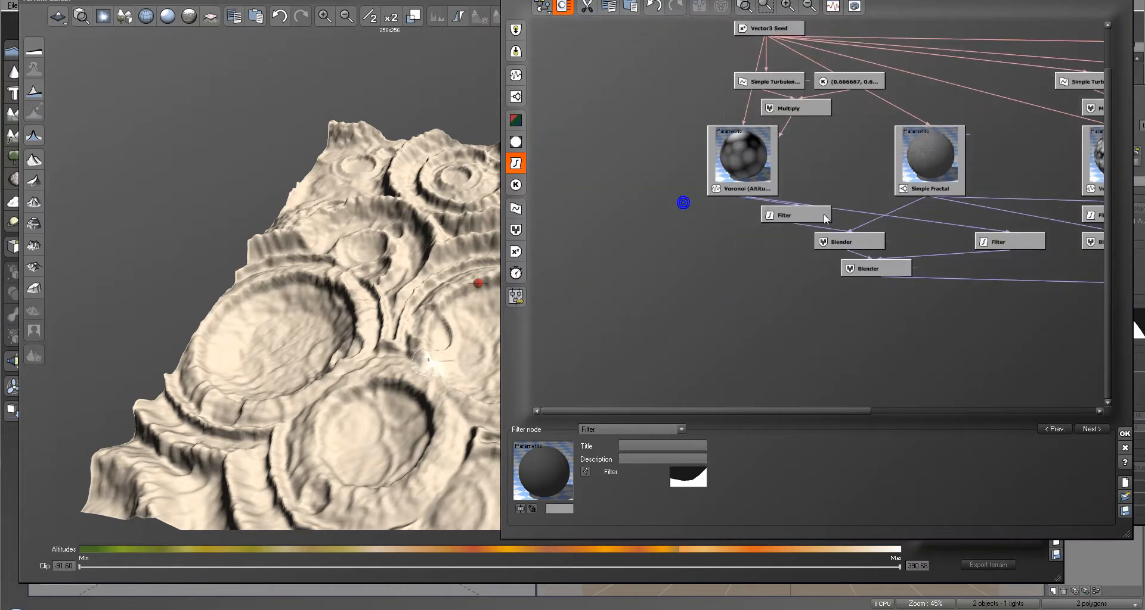
pyautogui.click(787, 213)
pyautogui.click(675, 480)
pyautogui.click(709, 481)
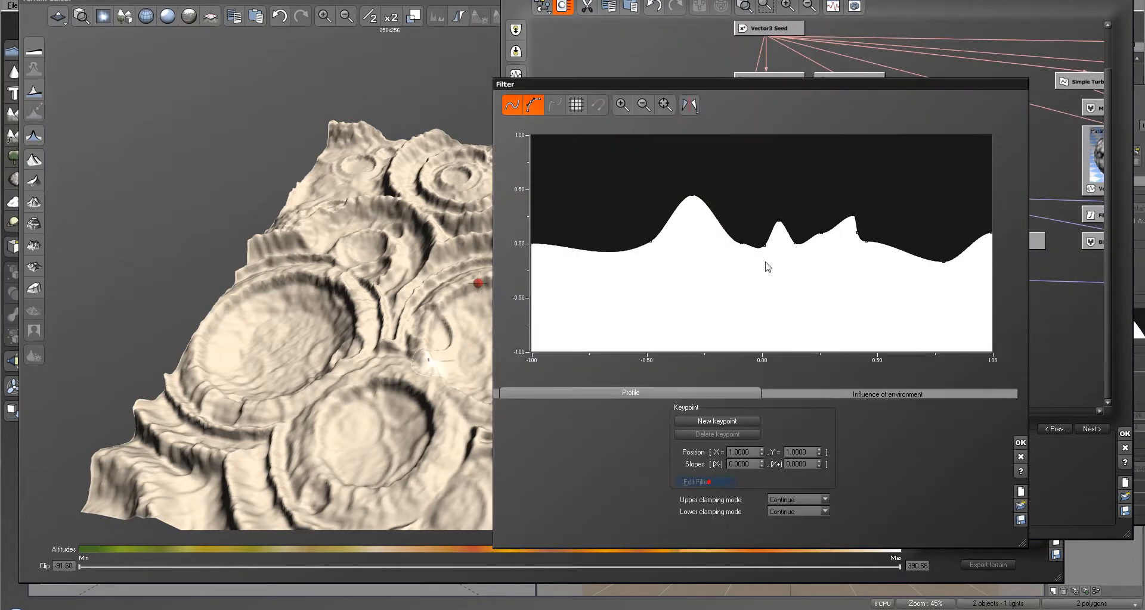
pyautogui.click(511, 105)
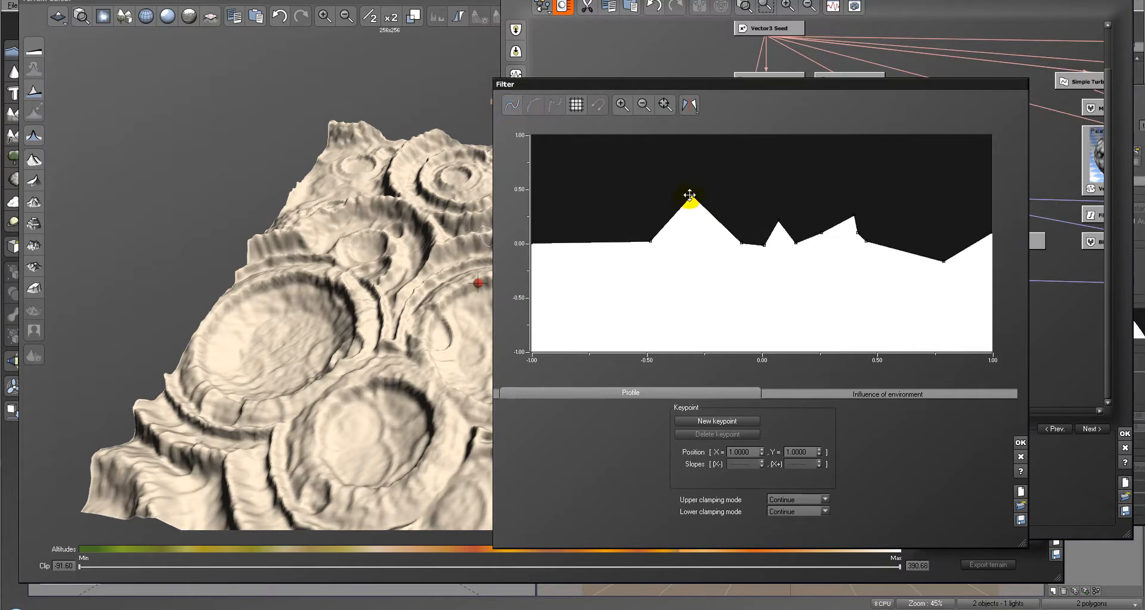
pyautogui.moveTo(691, 195); pyautogui.dragTo(698, 234)
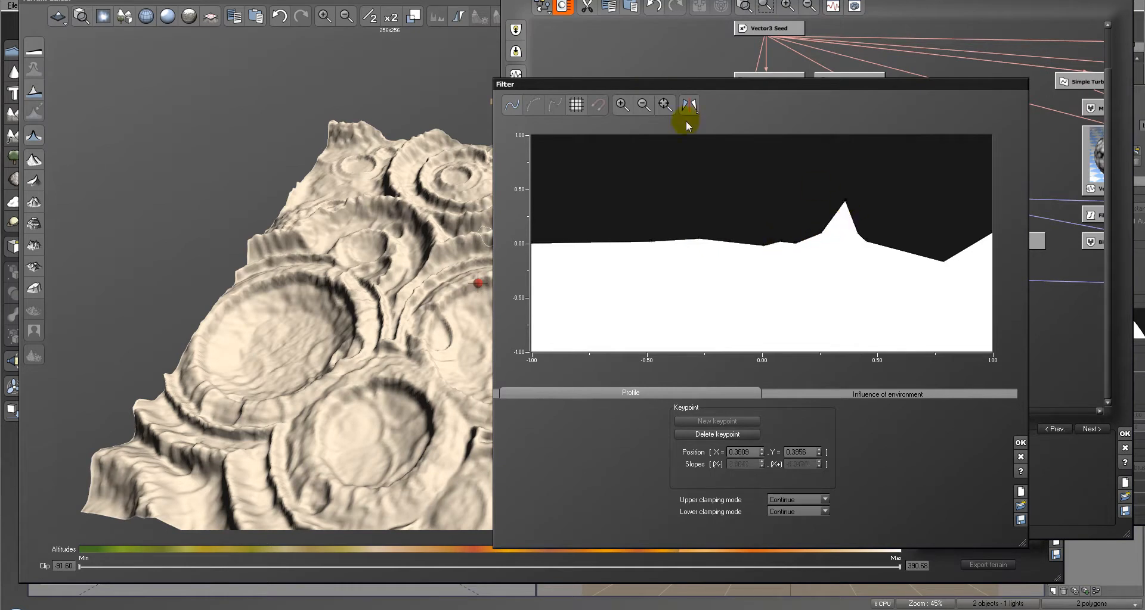
pyautogui.click(537, 107)
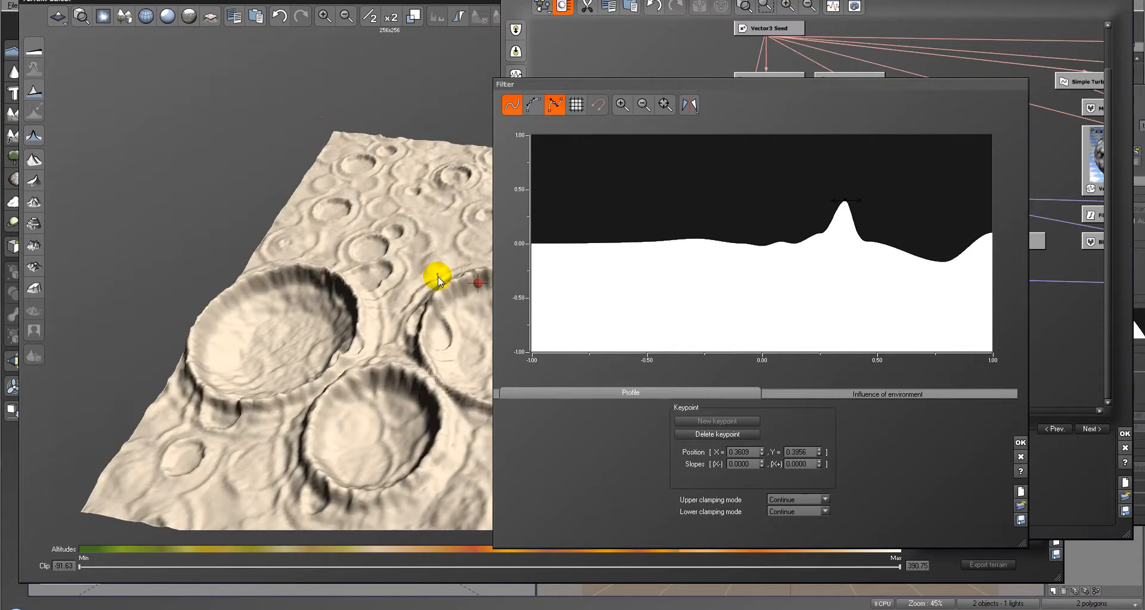
pyautogui.moveTo(417, 248); pyautogui.dragTo(304, 253)
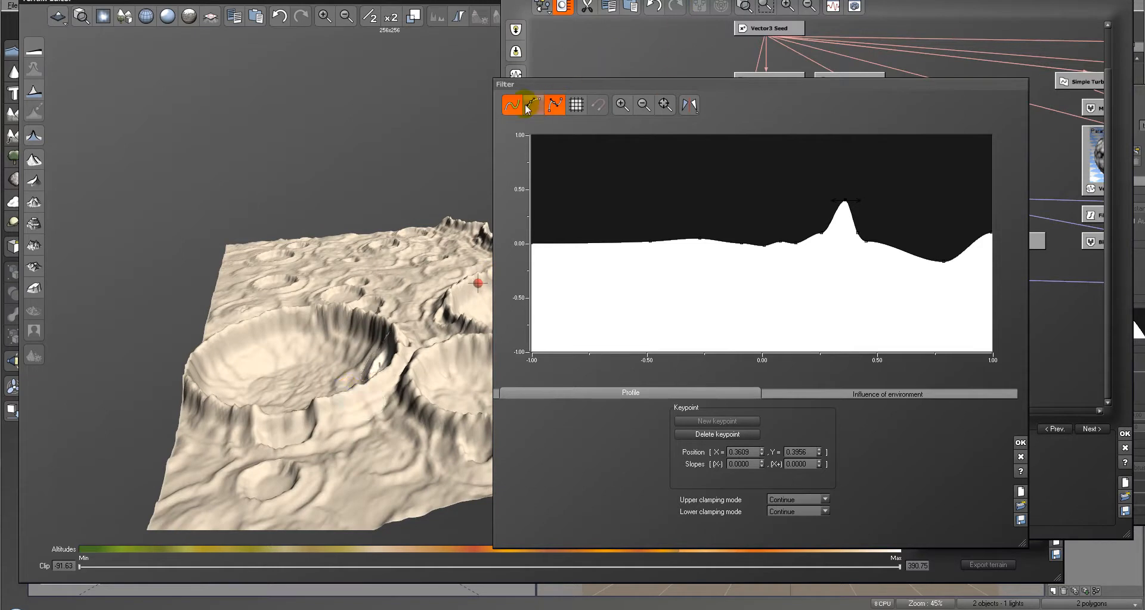
# - Lower the large-crater filter's peak to X 0.3480, Y 0.2857, smooth the curve, inspect the craters and accept the profile
pyautogui.click(545, 107)
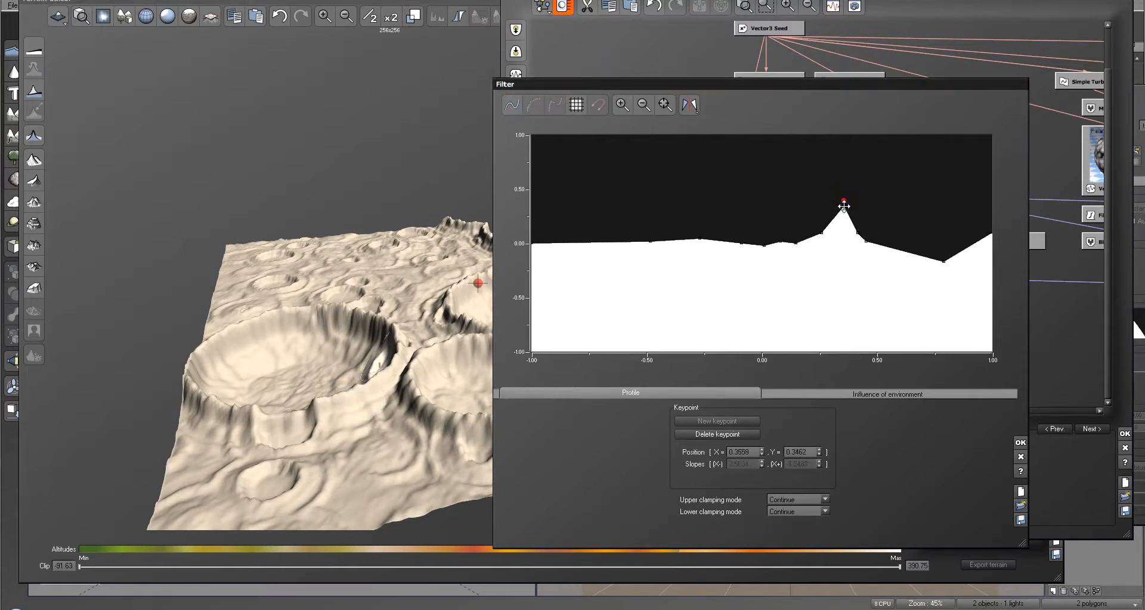
pyautogui.click(535, 120)
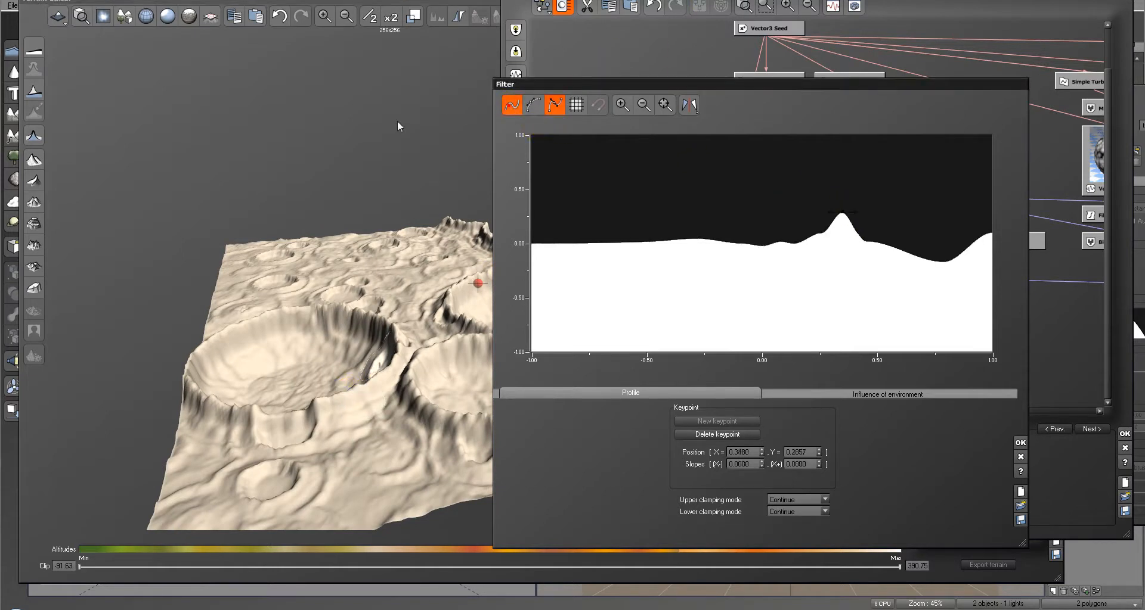
pyautogui.moveTo(356, 213); pyautogui.dragTo(374, 287)
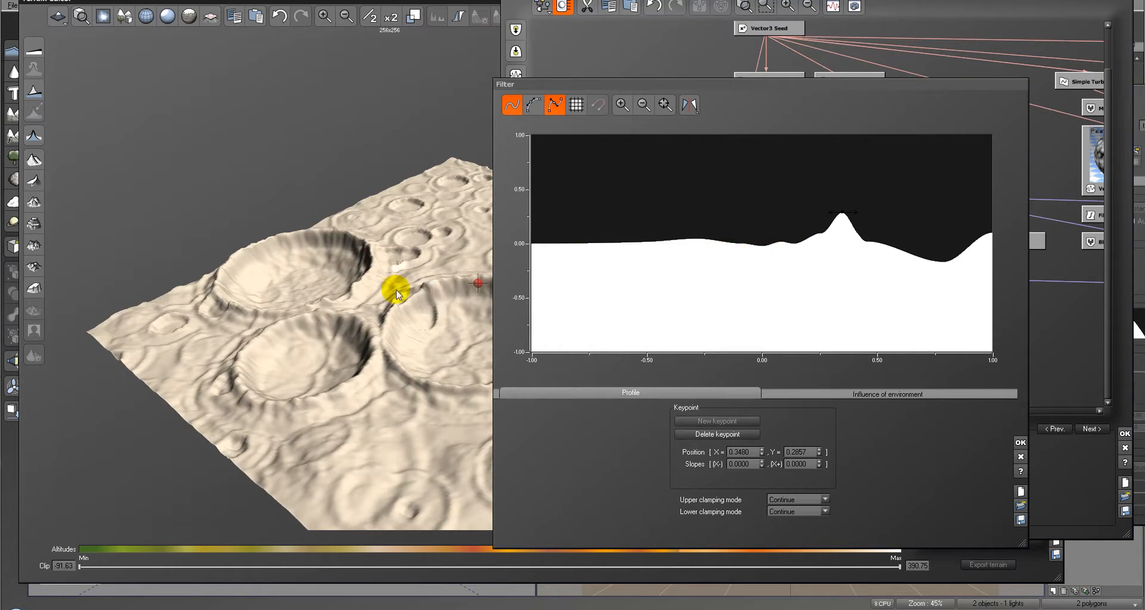
pyautogui.moveTo(351, 285)
pyautogui.mouseDown()
pyautogui.moveTo(312, 285)
pyautogui.moveTo(365, 276)
pyautogui.mouseUp()
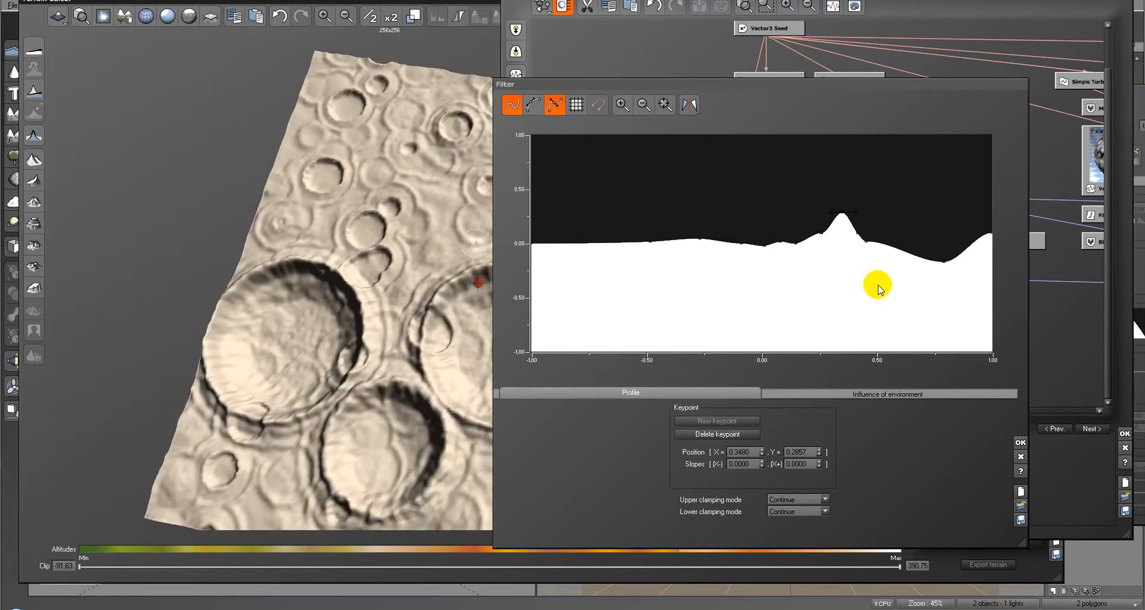
pyautogui.click(1020, 442)
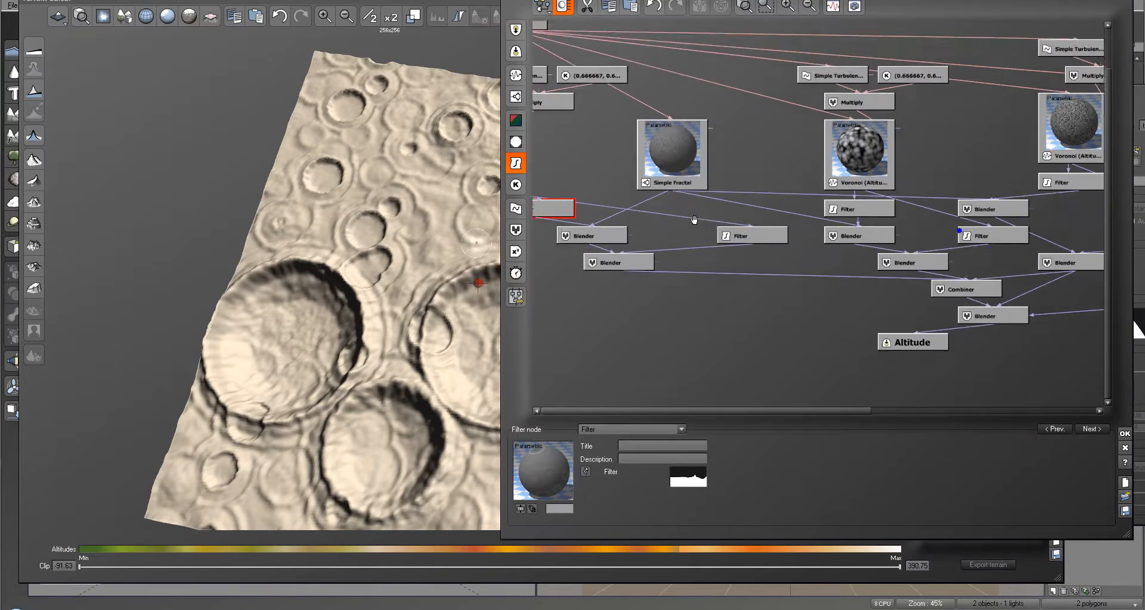
# - Flatten the left bump in the second Voronoi's filter to X -0.1410, Y 0.0275, smooth and accept the profile, and inspect the terrain
pyautogui.click(831, 190)
pyautogui.rightClick(686, 479)
pyautogui.click(715, 489)
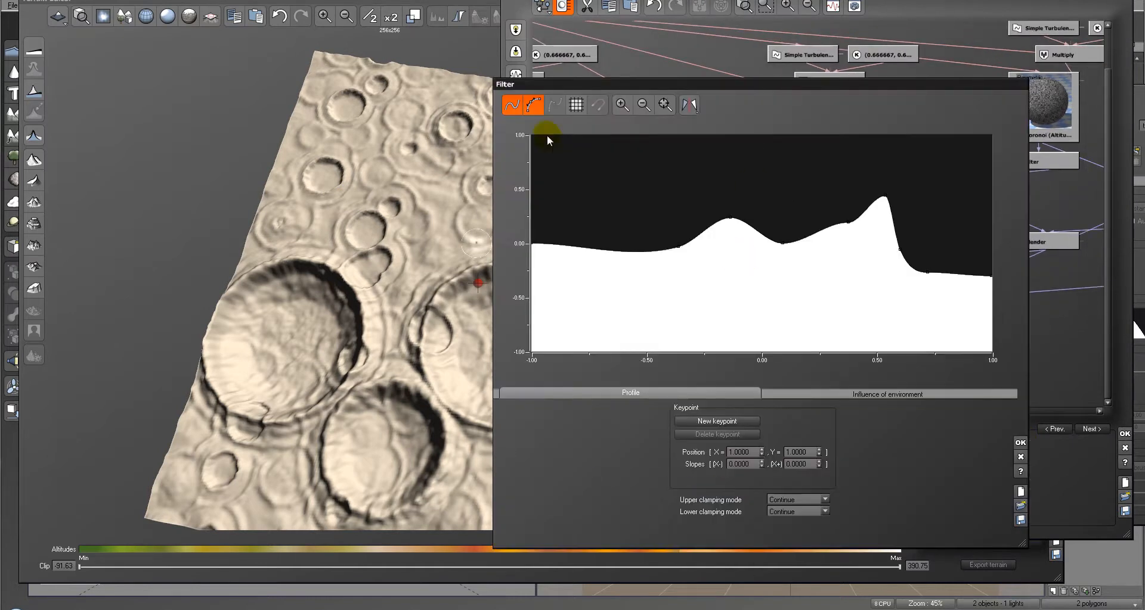
pyautogui.click(503, 105)
pyautogui.moveTo(730, 218); pyautogui.dragTo(729, 235)
pyautogui.click(529, 105)
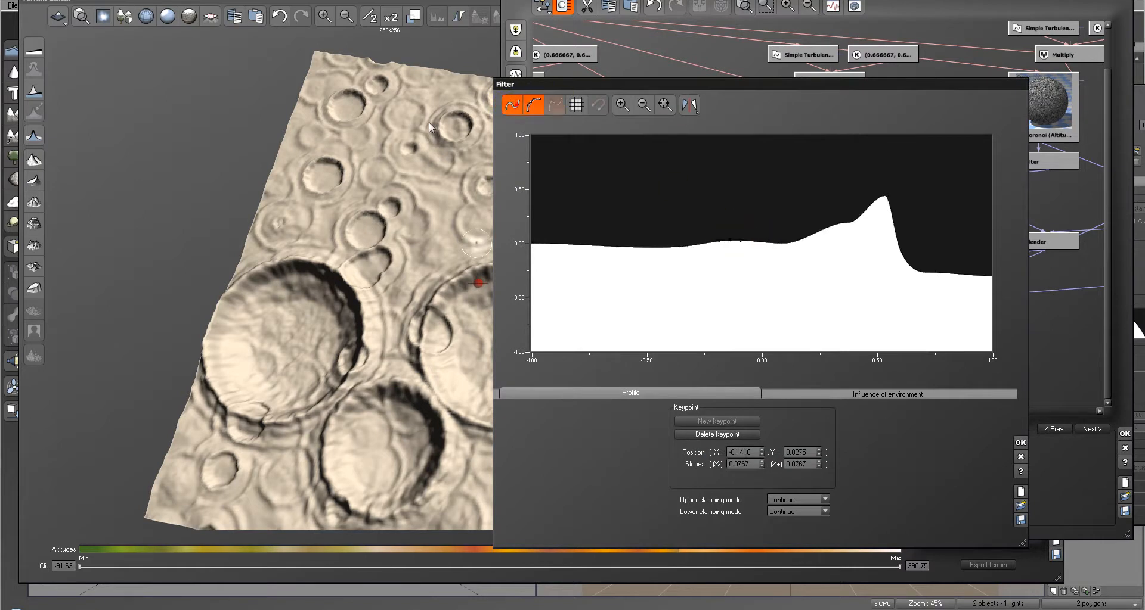
pyautogui.moveTo(428, 222); pyautogui.dragTo(320, 144)
pyautogui.click(1020, 443)
pyautogui.moveTo(266, 238); pyautogui.dragTo(427, 241)
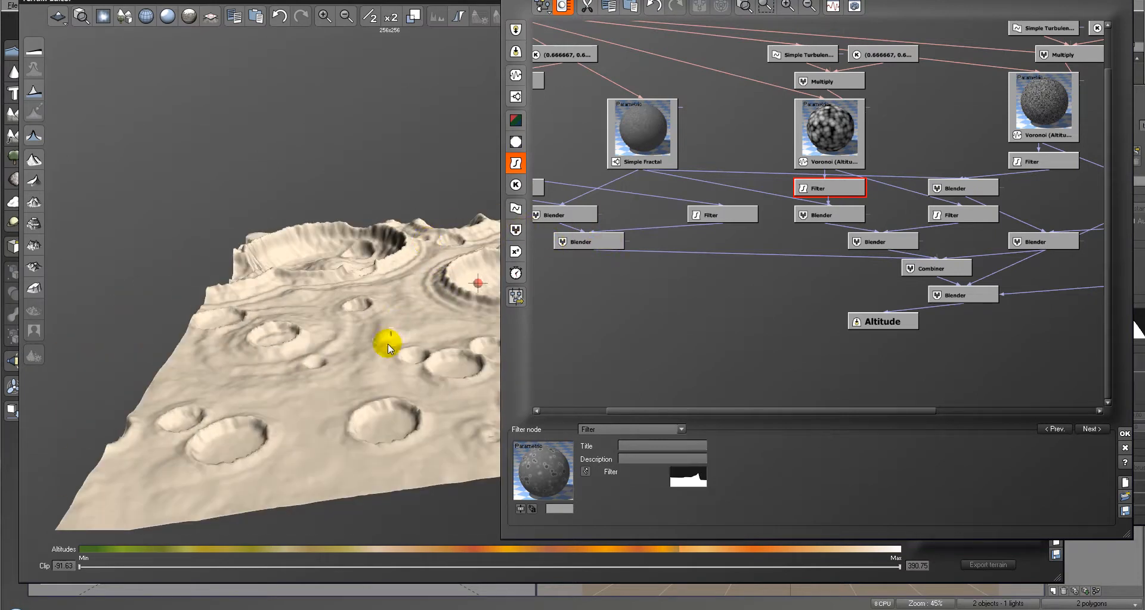
pyautogui.moveTo(245, 303); pyautogui.dragTo(470, 370)
# - Try lower ratios on the Add-mode Blender feeding the Combiner, and set its ratio to 0.669389 while checking the craters
pyautogui.moveTo(938, 235); pyautogui.dragTo(869, 227, button='right')
pyautogui.click(825, 234)
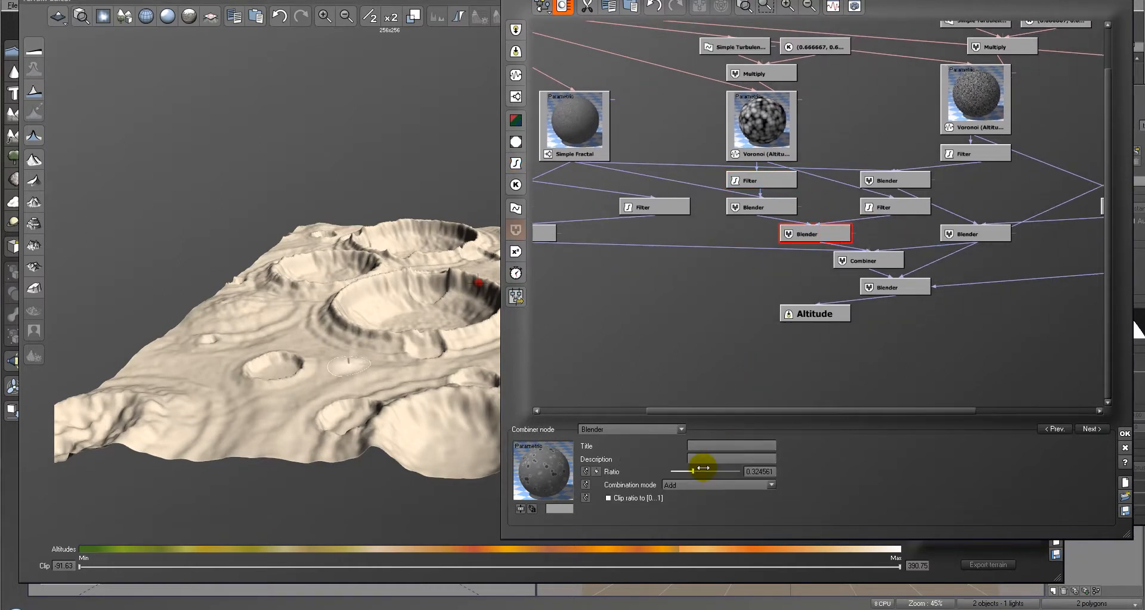
pyautogui.moveTo(709, 469); pyautogui.dragTo(682, 471)
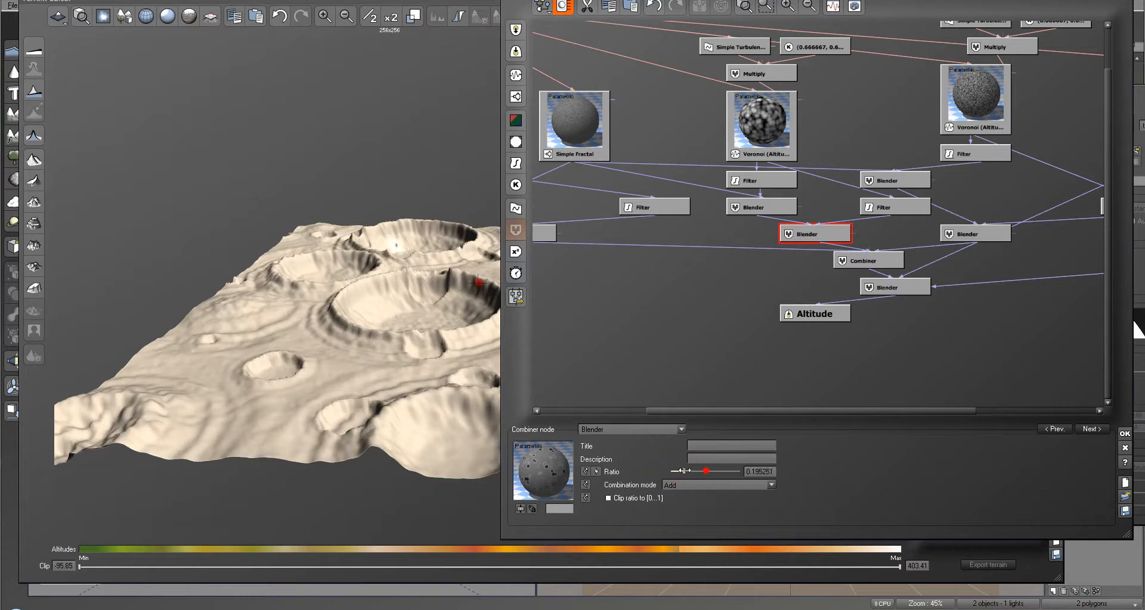
pyautogui.moveTo(408, 199); pyautogui.dragTo(404, 410)
pyautogui.moveTo(695, 471); pyautogui.dragTo(690, 471)
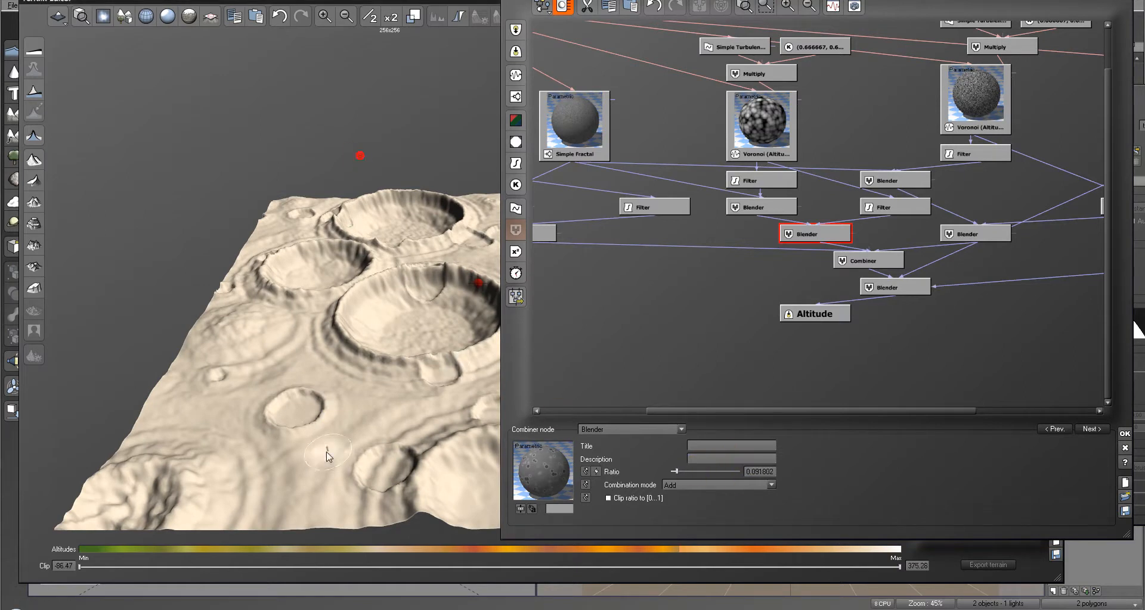
pyautogui.moveTo(675, 472); pyautogui.dragTo(706, 470)
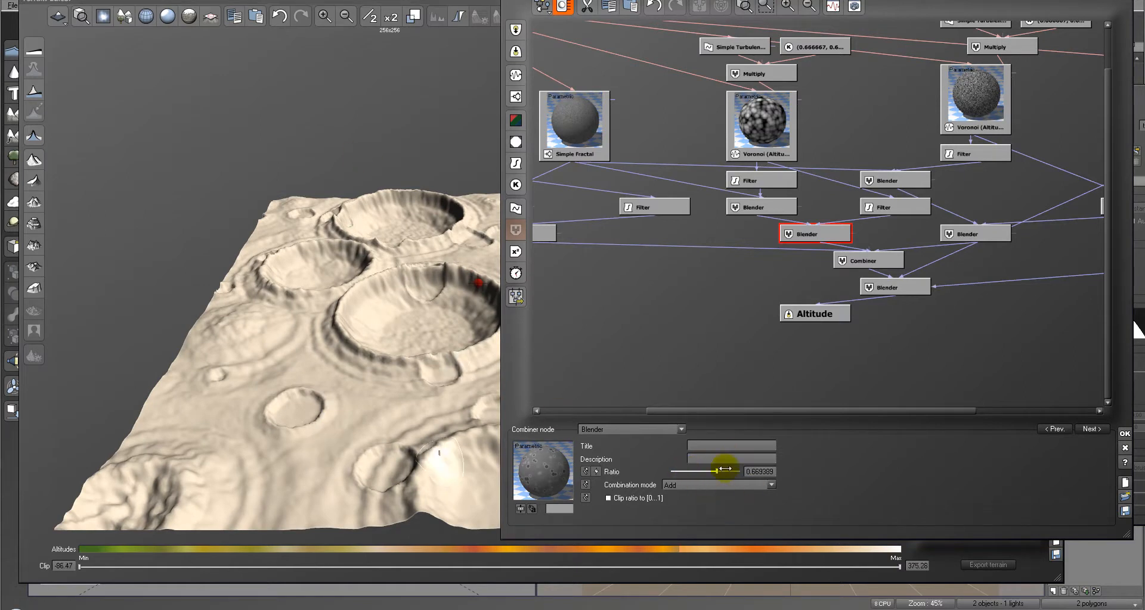
pyautogui.click(374, 89)
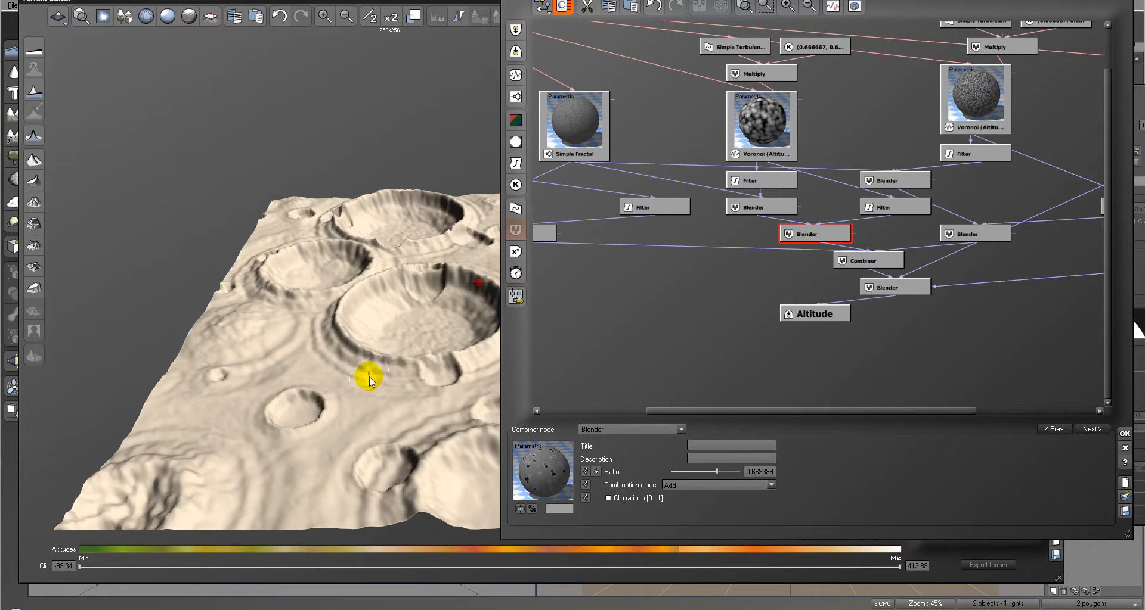
pyautogui.moveTo(369, 377); pyautogui.dragTo(374, 374, button='right')
# - Set the ratio of the Multiply-mode Blender below the second Voronoi's filter to 0.488354
pyautogui.moveTo(728, 471); pyautogui.dragTo(725, 472)
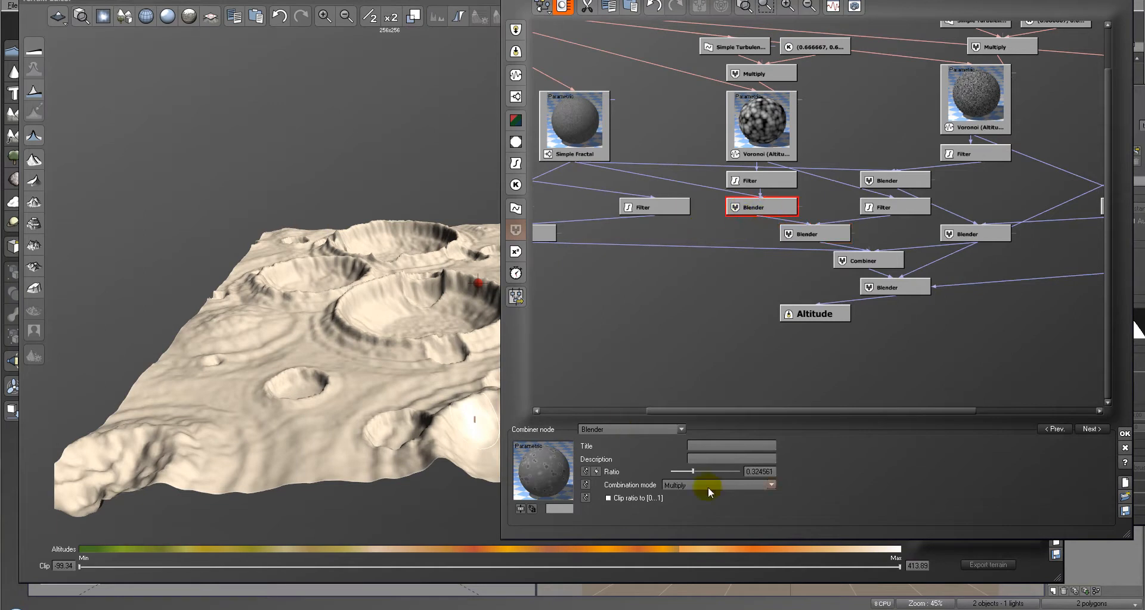
pyautogui.moveTo(726, 468); pyautogui.dragTo(727, 468)
pyautogui.click(427, 118)
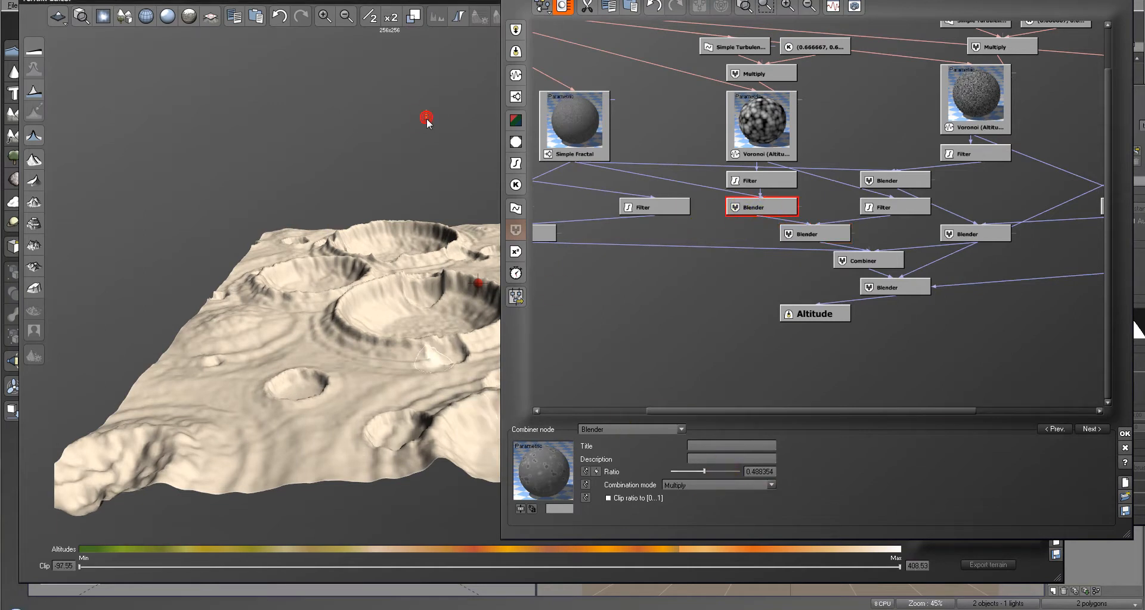
# - Fine-tune the ratio of the Multiply-mode Blender below the second Voronoi's filter while checking the craters, and accept the function
pyautogui.click(710, 467)
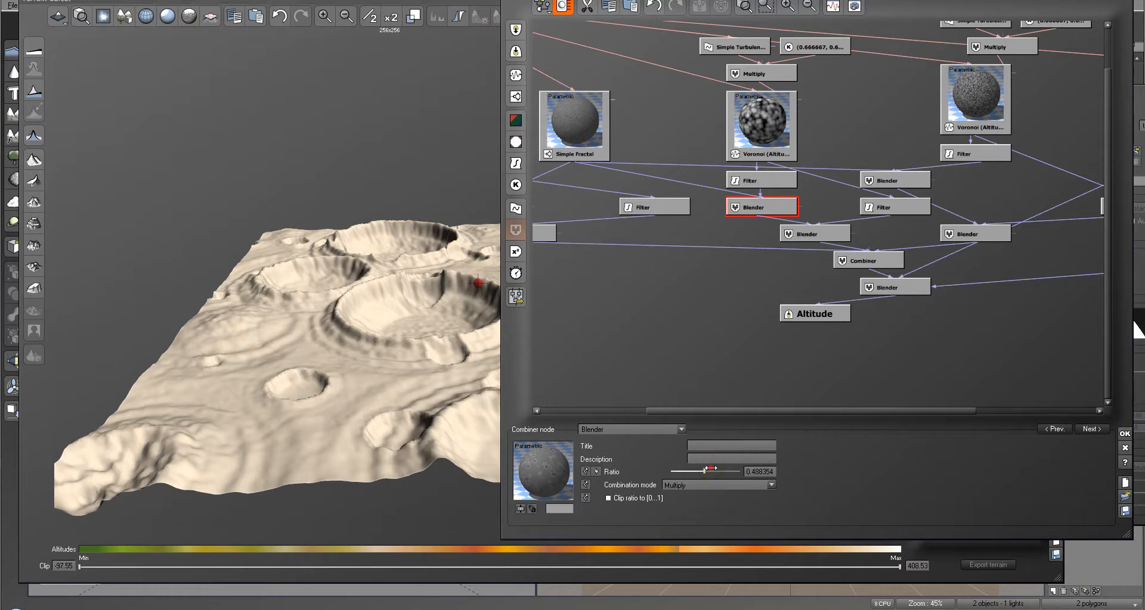
pyautogui.click(400, 156)
pyautogui.moveTo(392, 201)
pyautogui.mouseDown(button='right')
pyautogui.moveTo(395, 232)
pyautogui.moveTo(396, 180)
pyautogui.mouseUp(button='right')
pyautogui.click(761, 447)
pyautogui.moveTo(723, 466); pyautogui.dragTo(713, 469)
pyautogui.click(288, 74)
pyautogui.moveTo(338, 154); pyautogui.dragTo(353, 186, button='right')
pyautogui.click(661, 429)
pyautogui.moveTo(701, 468); pyautogui.dragTo(704, 471)
pyautogui.click(1124, 435)
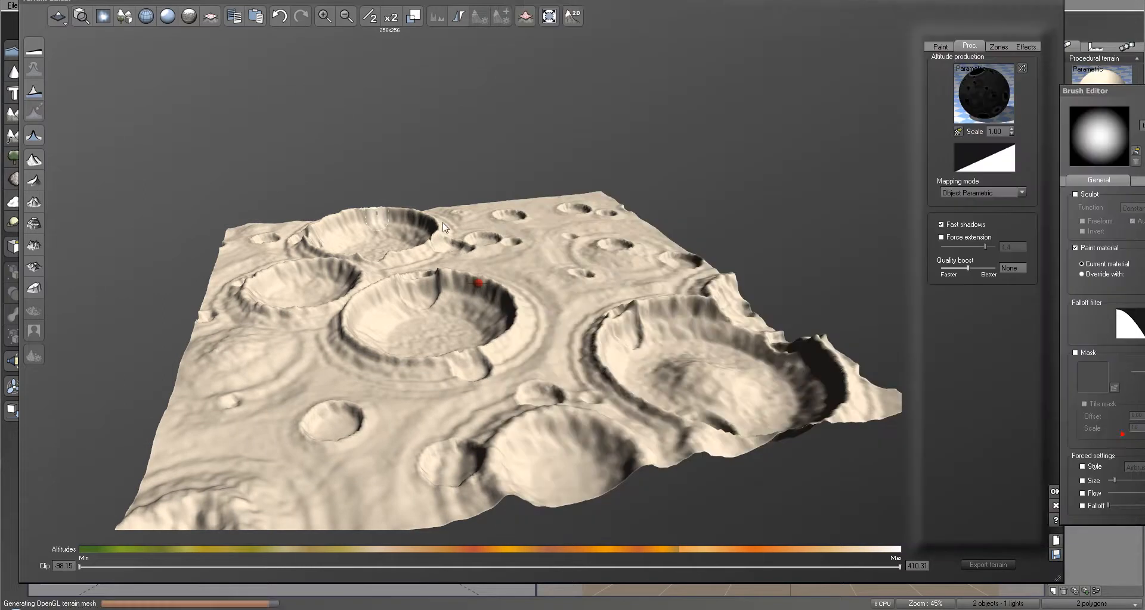
# - Inspect the craters and surrounding relief from several angles, and accept the edited terrain
pyautogui.click(711, 200)
pyautogui.moveTo(718, 224)
pyautogui.mouseDown(button='right')
pyautogui.moveTo(608, 277)
pyautogui.moveTo(553, 257)
pyautogui.moveTo(546, 221)
pyautogui.moveTo(594, 193)
pyautogui.moveTo(632, 221)
pyautogui.mouseUp(button='right')
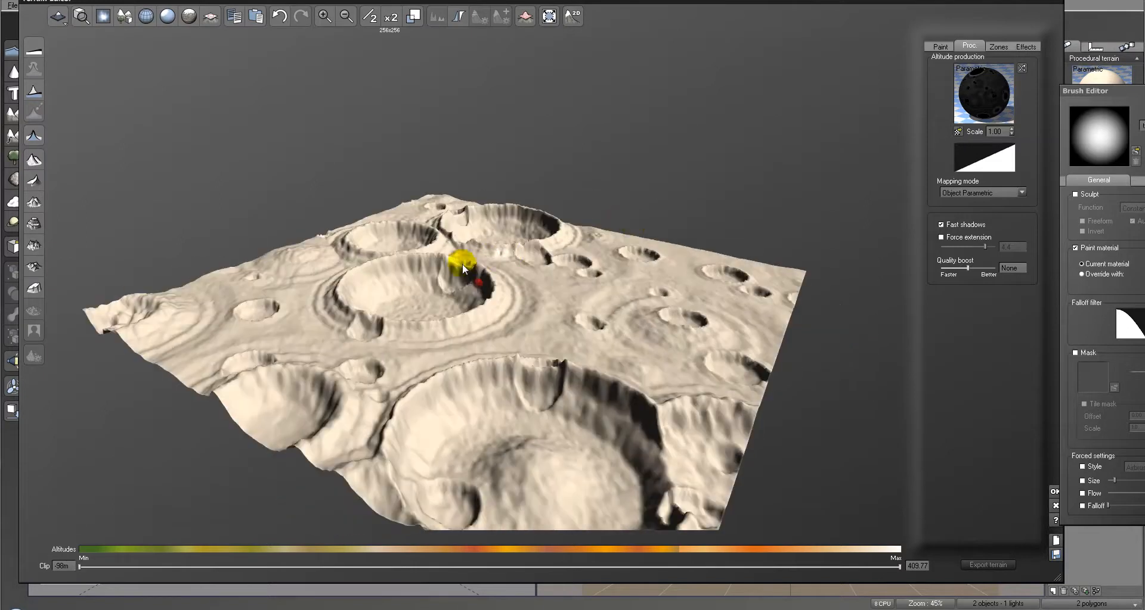
pyautogui.moveTo(463, 266); pyautogui.dragTo(544, 269, button='right')
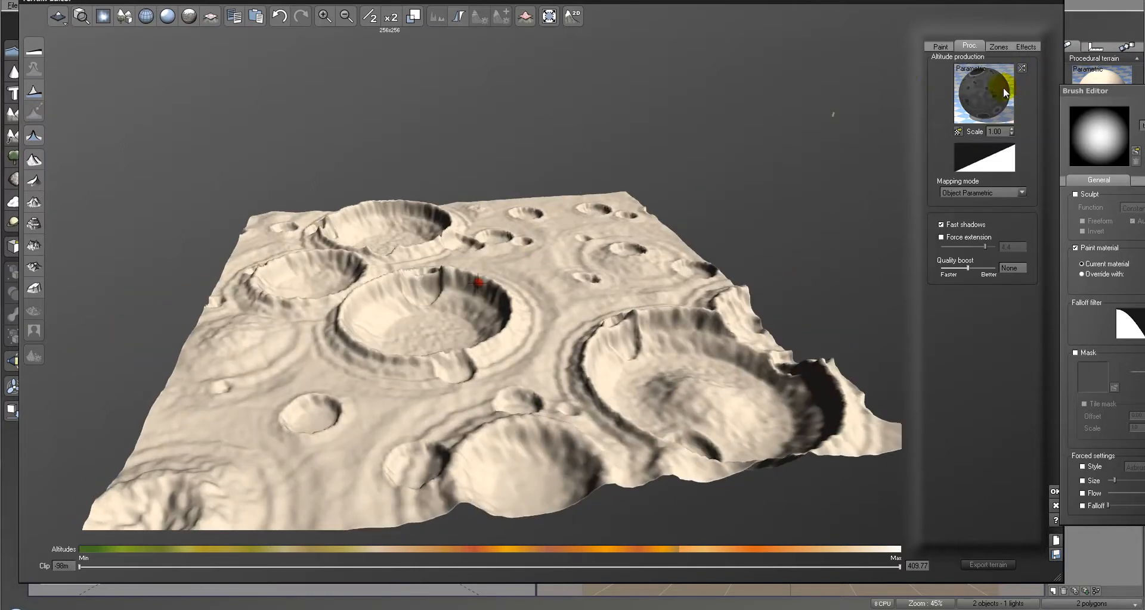
pyautogui.click(1005, 93)
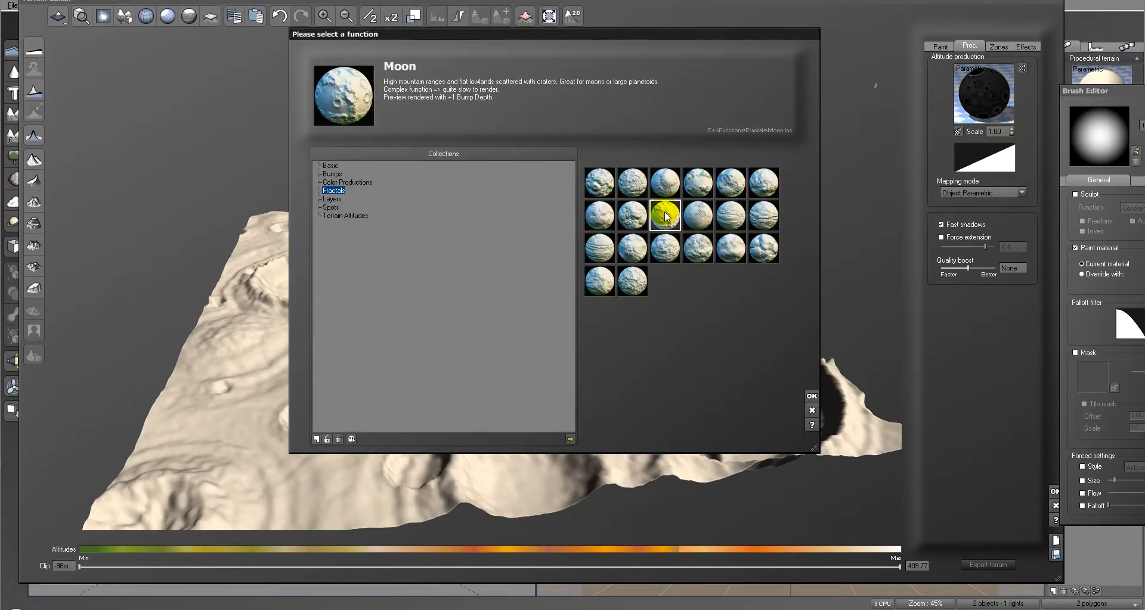
pyautogui.click(812, 410)
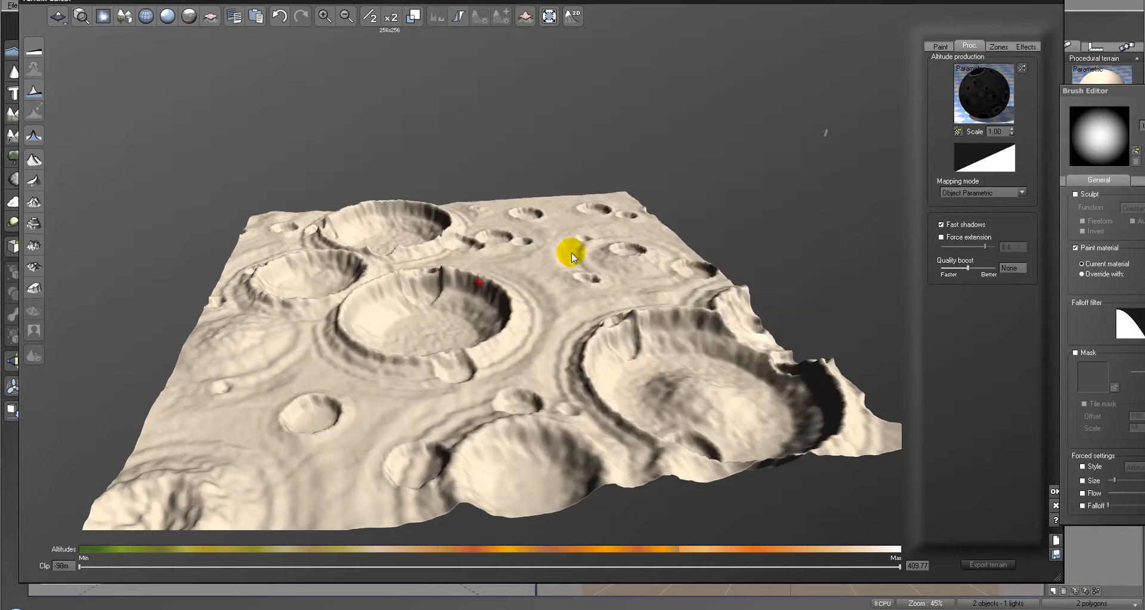
pyautogui.moveTo(535, 298)
pyautogui.mouseDown(button='right')
pyautogui.moveTo(534, 278)
pyautogui.moveTo(447, 322)
pyautogui.moveTo(335, 290)
pyautogui.moveTo(568, 287)
pyautogui.moveTo(571, 275)
pyautogui.moveTo(542, 312)
pyautogui.mouseUp(button='right')
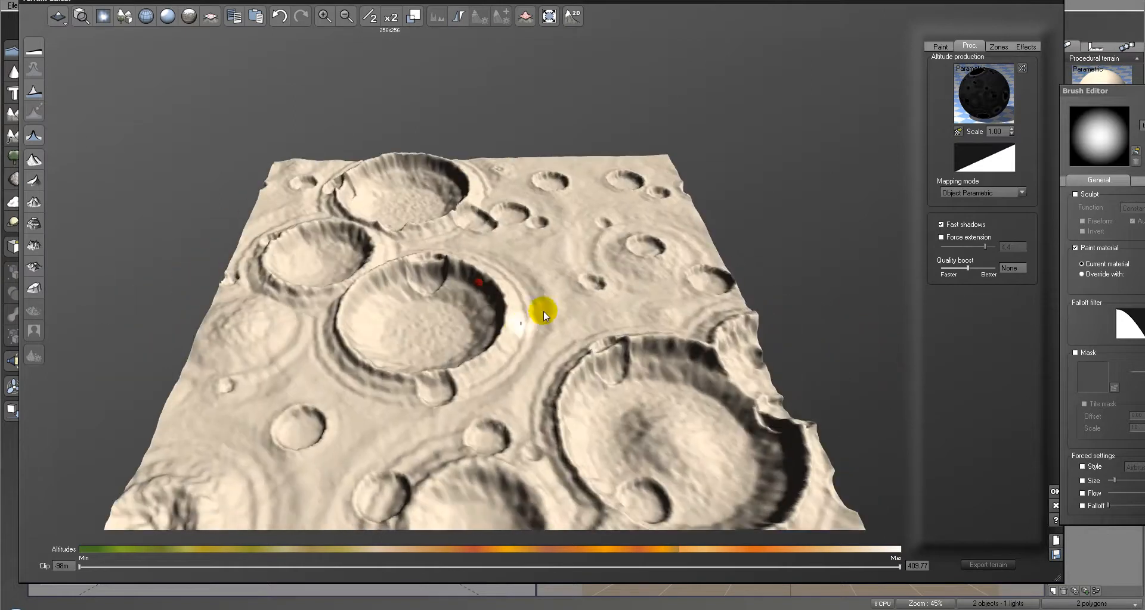
pyautogui.moveTo(413, 317); pyautogui.dragTo(414, 270, button='right')
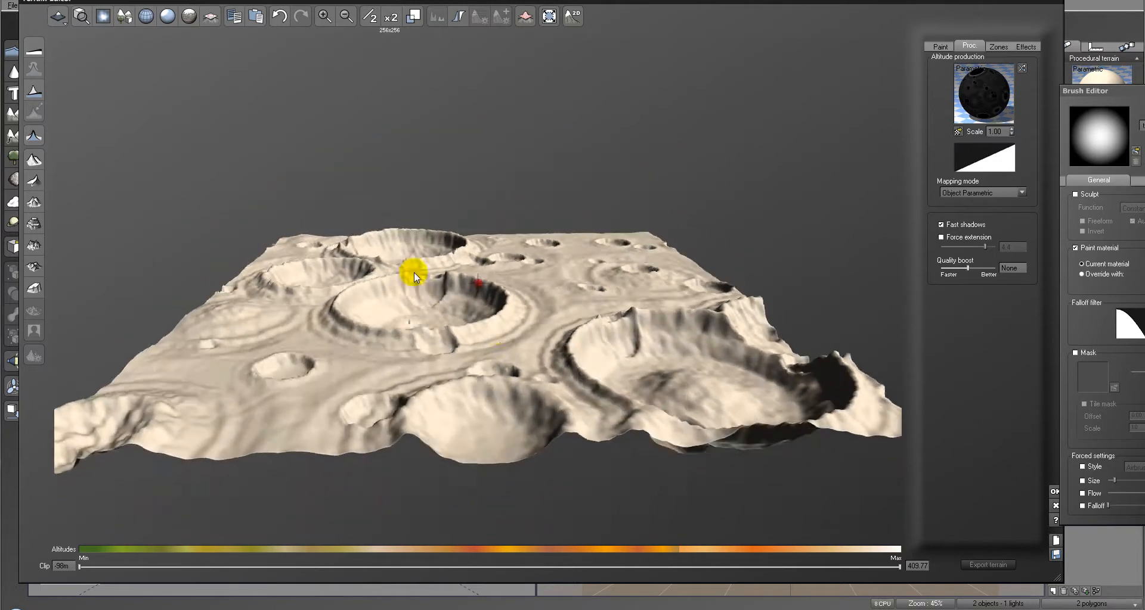
pyautogui.click(1053, 493)
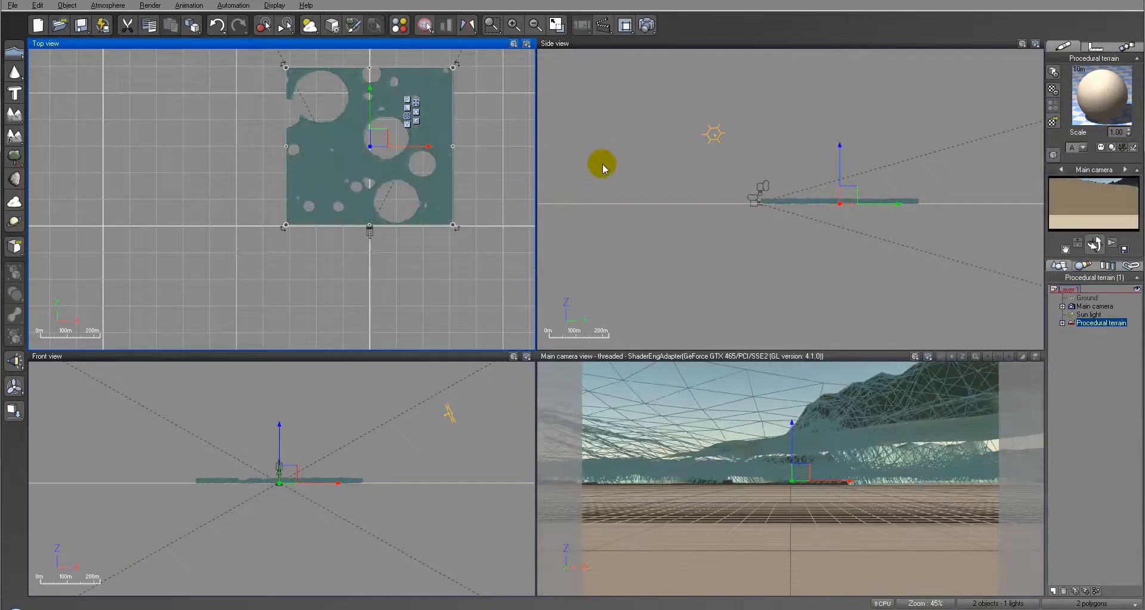
# - Reopen the terrain's altitude function to examine its node graph and saving option, and close both editors without changing the function
pyautogui.scroll(5, 794, 229)
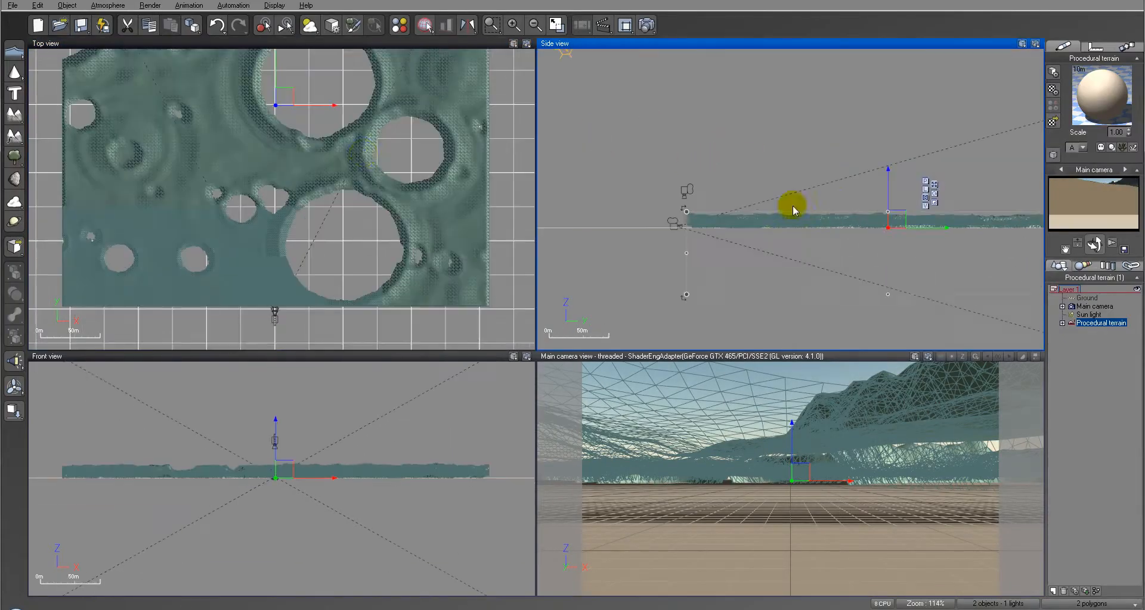
pyautogui.rightClick(364, 154)
pyautogui.click(423, 369)
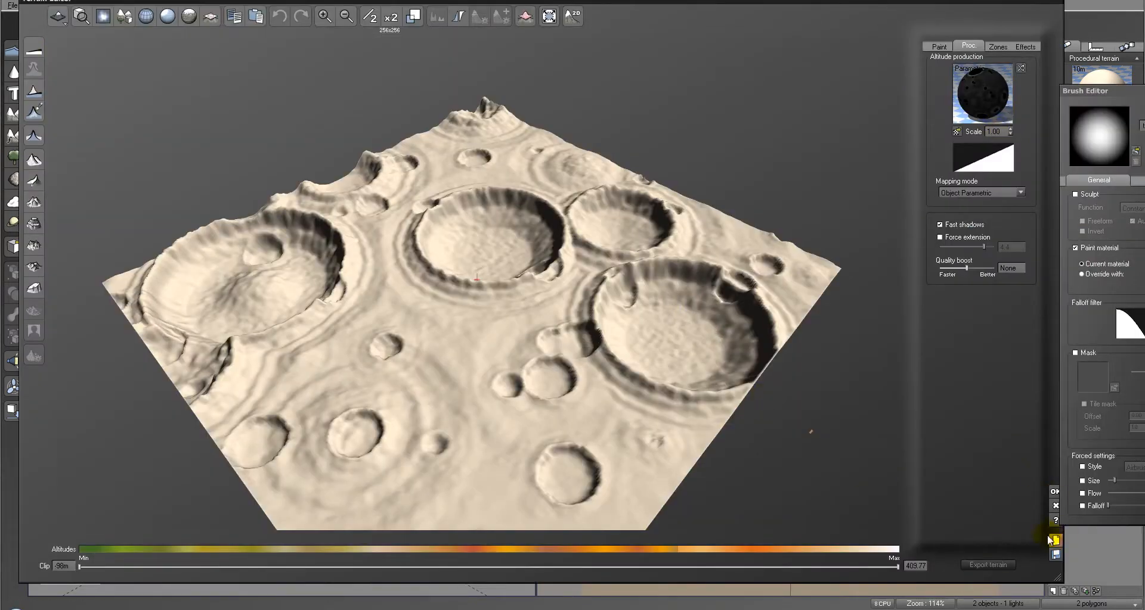
pyautogui.click(971, 95)
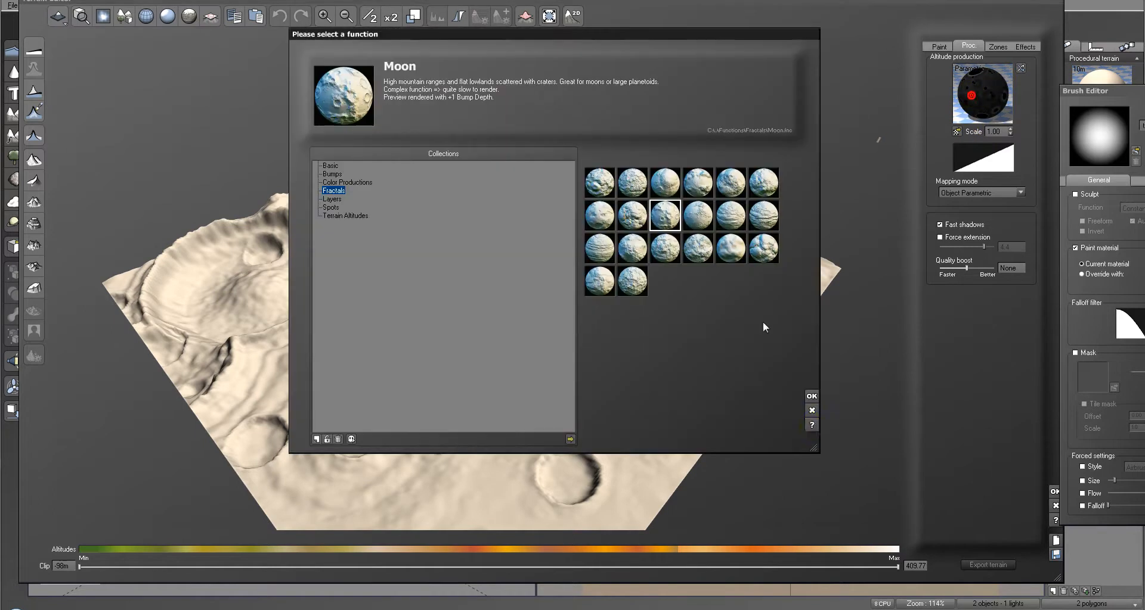
pyautogui.click(811, 396)
pyautogui.rightClick(982, 88)
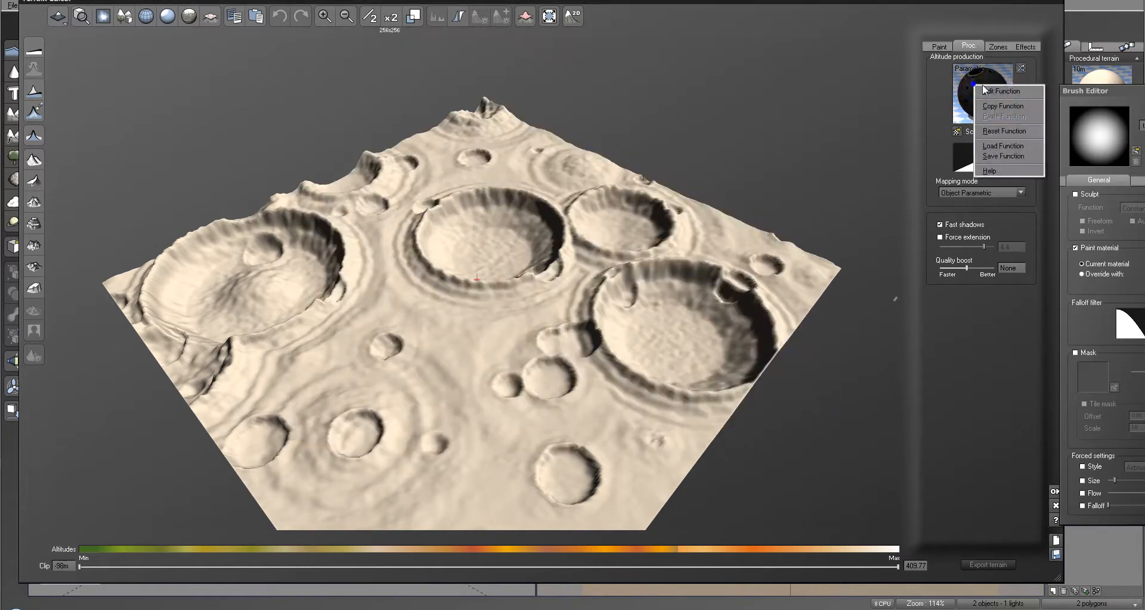
pyautogui.click(1014, 91)
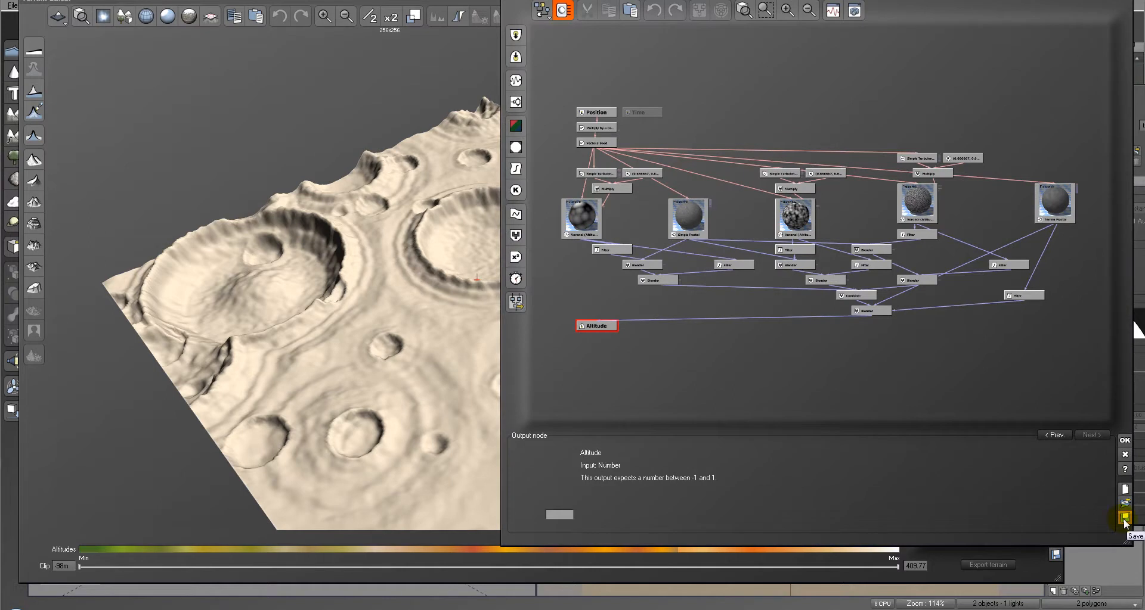
pyautogui.moveTo(817, 0); pyautogui.dragTo(702, 1)
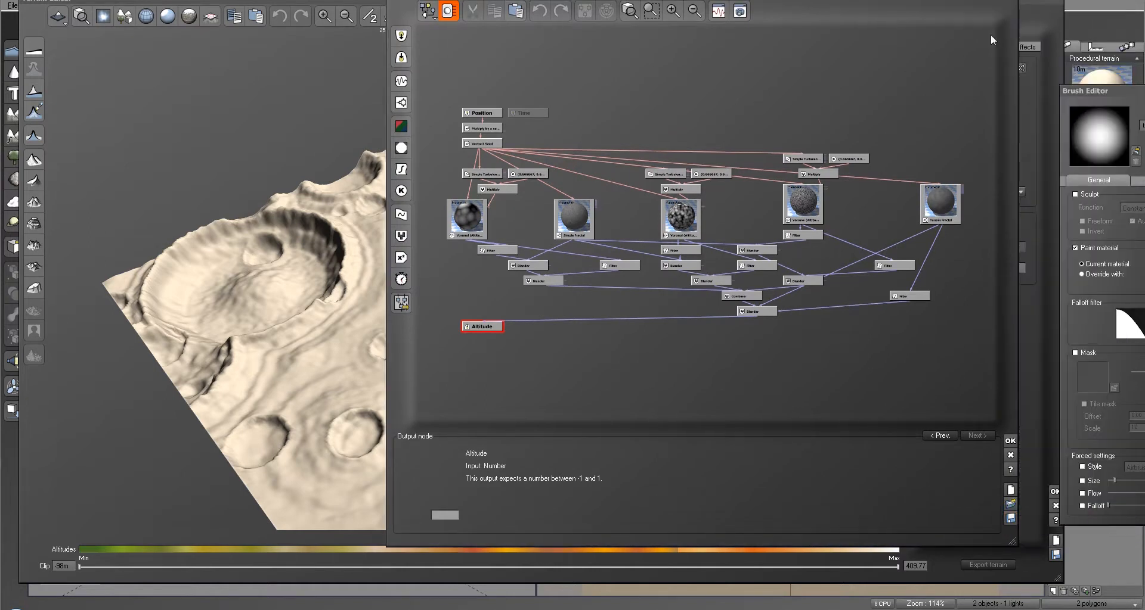
pyautogui.click(1012, 455)
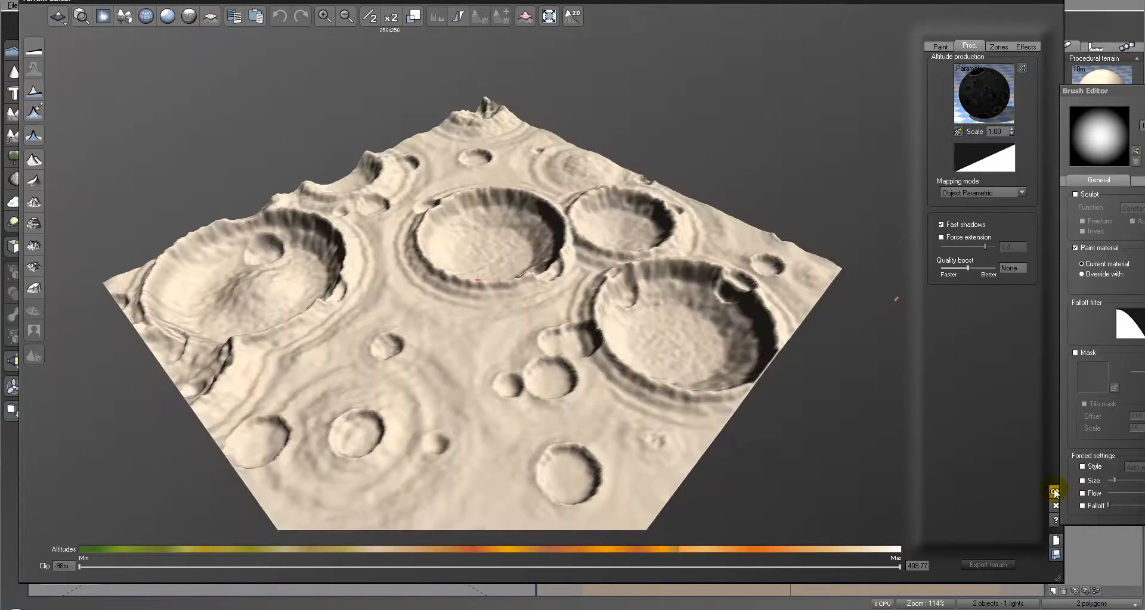
pyautogui.click(1054, 502)
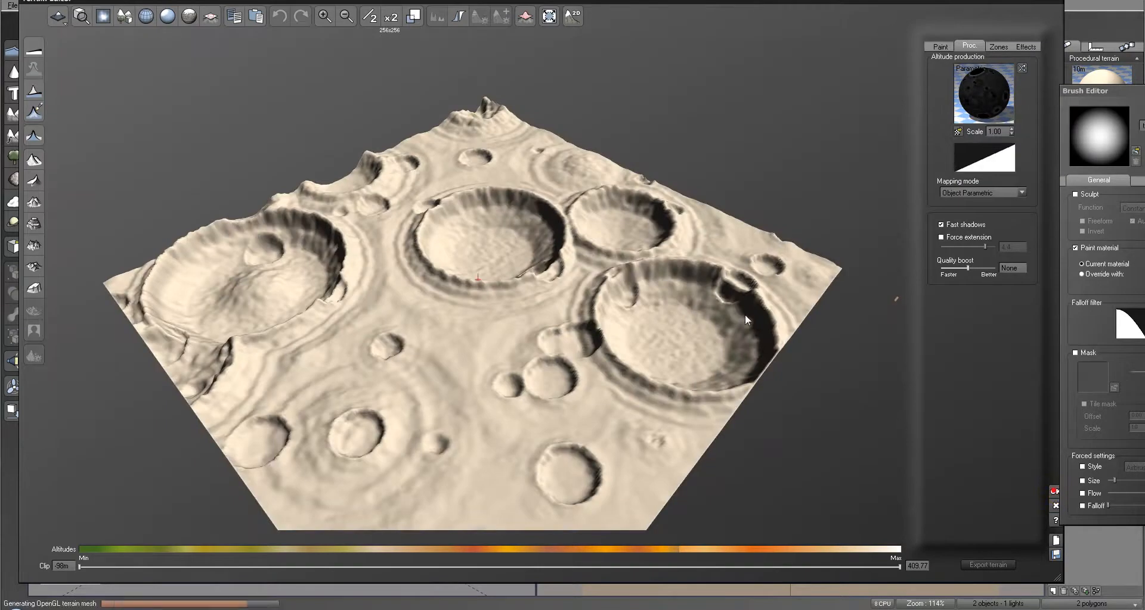
# - Raise the procedural terrain vertically so that it lies above the ground plane
pyautogui.click(829, 223)
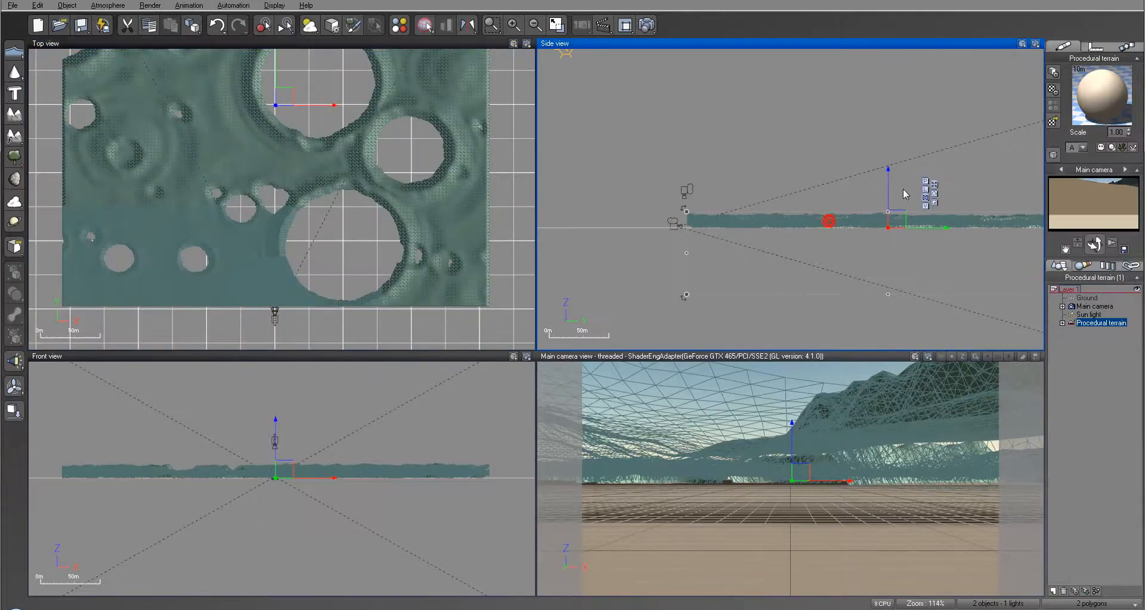
pyautogui.moveTo(888, 189); pyautogui.dragTo(889, 169)
# - Move the main camera up and back from the terrain's front edge to a height of about 83.9 m
pyautogui.click(1092, 306)
pyautogui.moveTo(904, 184); pyautogui.dragTo(853, 208, button='right')
pyautogui.moveTo(752, 214); pyautogui.dragTo(756, 175)
pyautogui.moveTo(320, 164); pyautogui.dragTo(329, 187, button='right')
pyautogui.moveTo(302, 253)
pyautogui.mouseDown()
pyautogui.moveTo(408, 256)
pyautogui.moveTo(280, 254)
pyautogui.mouseUp()
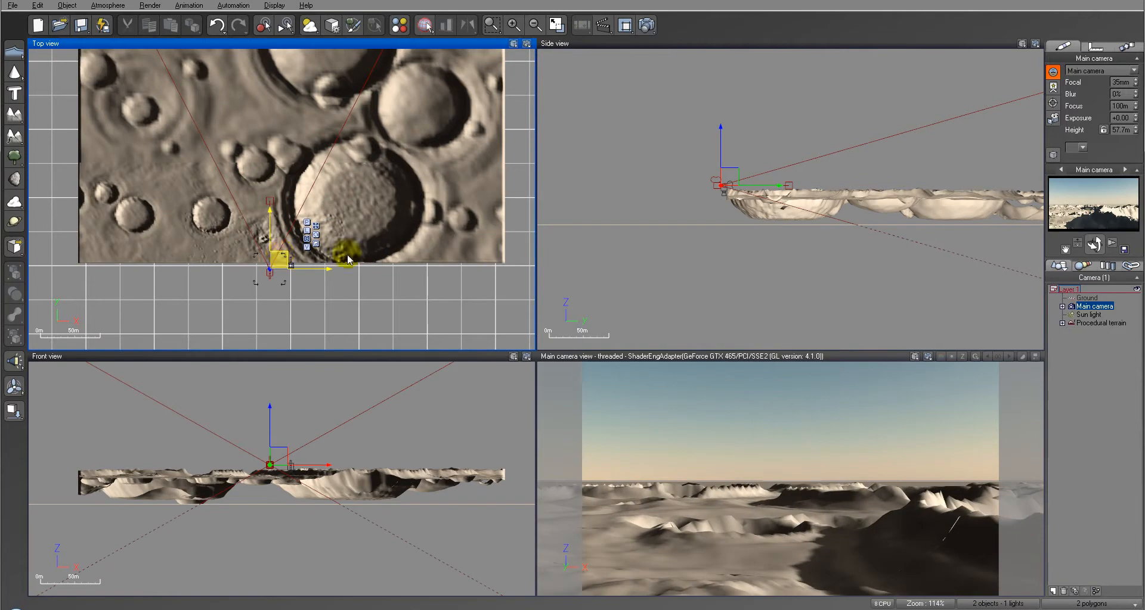
pyautogui.moveTo(732, 176); pyautogui.dragTo(699, 164)
# - Tilt the main camera down toward the craters, pull it farther back at a height of about 86.6 m, and shift it along positive X
pyautogui.click(1084, 245)
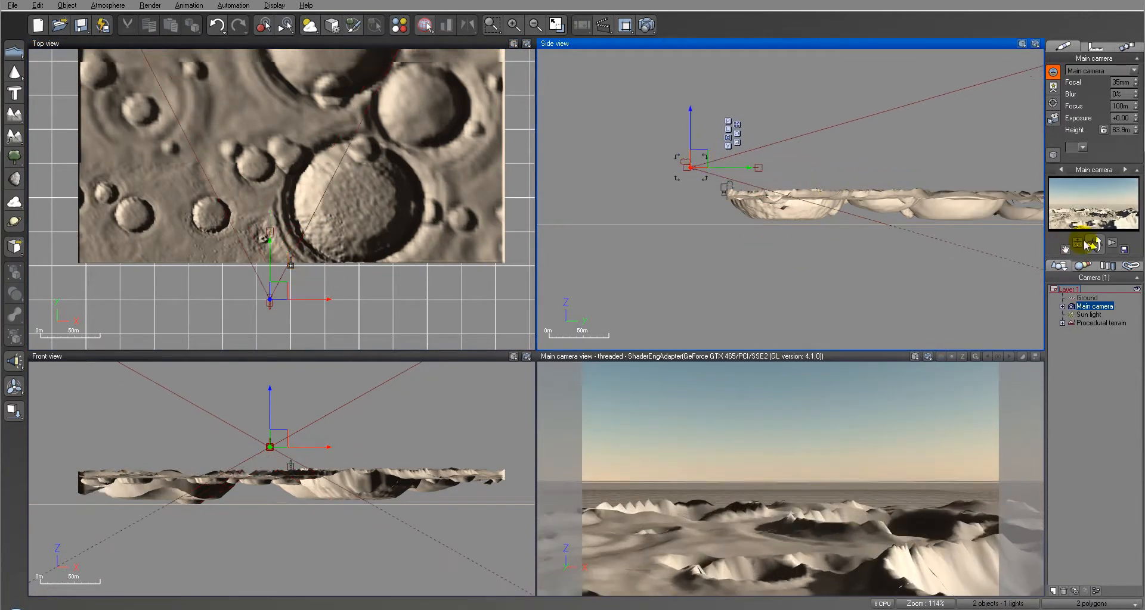
pyautogui.moveTo(1091, 244); pyautogui.dragTo(543, 419)
pyautogui.moveTo(685, 160); pyautogui.dragTo(649, 160)
pyautogui.moveTo(1094, 245); pyautogui.dragTo(545, 422)
pyautogui.click(948, 257)
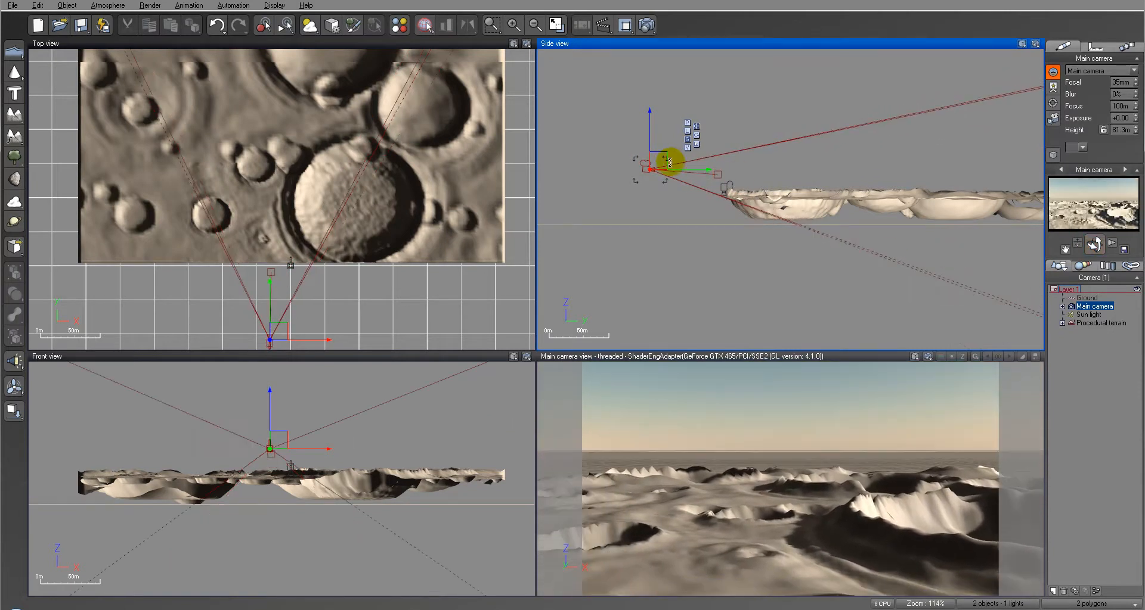
pyautogui.moveTo(659, 159); pyautogui.dragTo(666, 156)
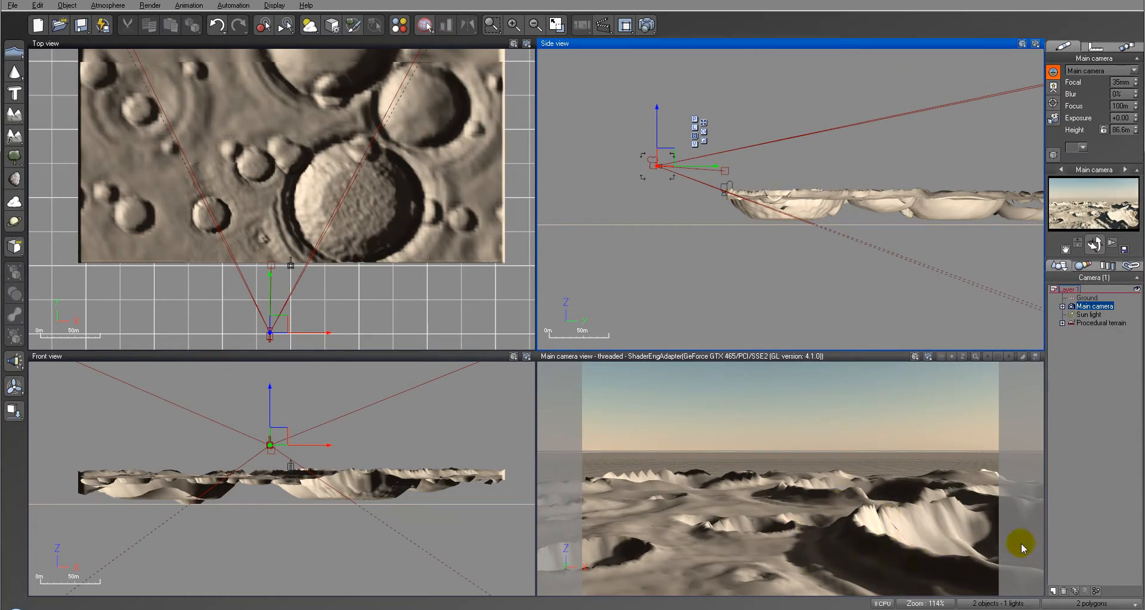
pyautogui.moveTo(278, 334); pyautogui.dragTo(322, 333)
# - Rotate the procedural terrain about its vertical axis so that one corner points toward the main camera
pyautogui.click(473, 188)
pyautogui.moveTo(509, 269); pyautogui.dragTo(271, 326)
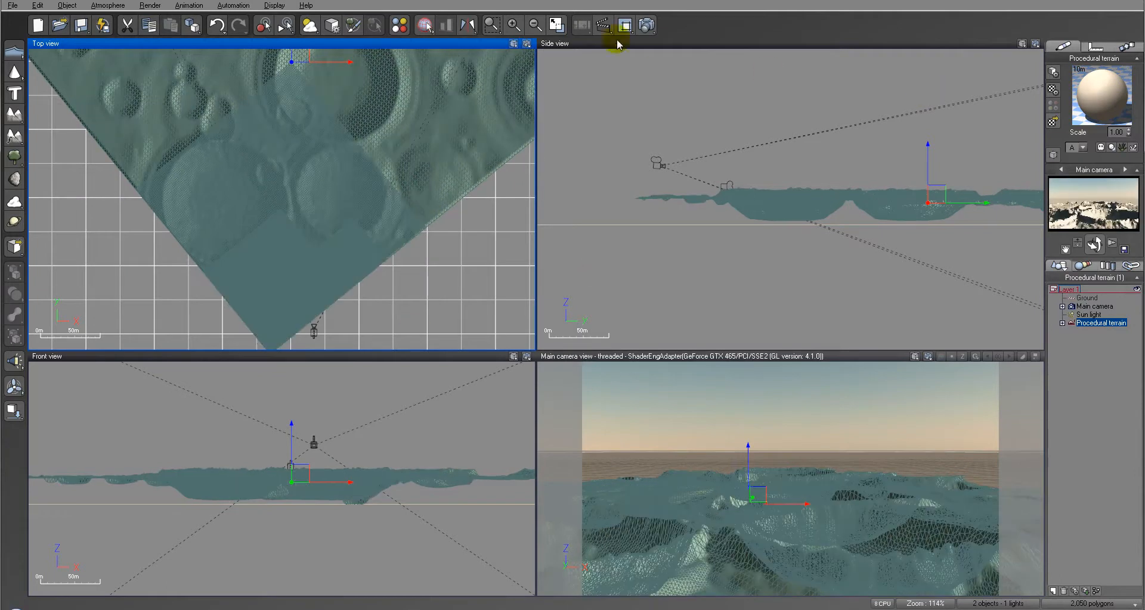
# - Set the render destination to screen and the picture size to 800x450
pyautogui.click(647, 25)
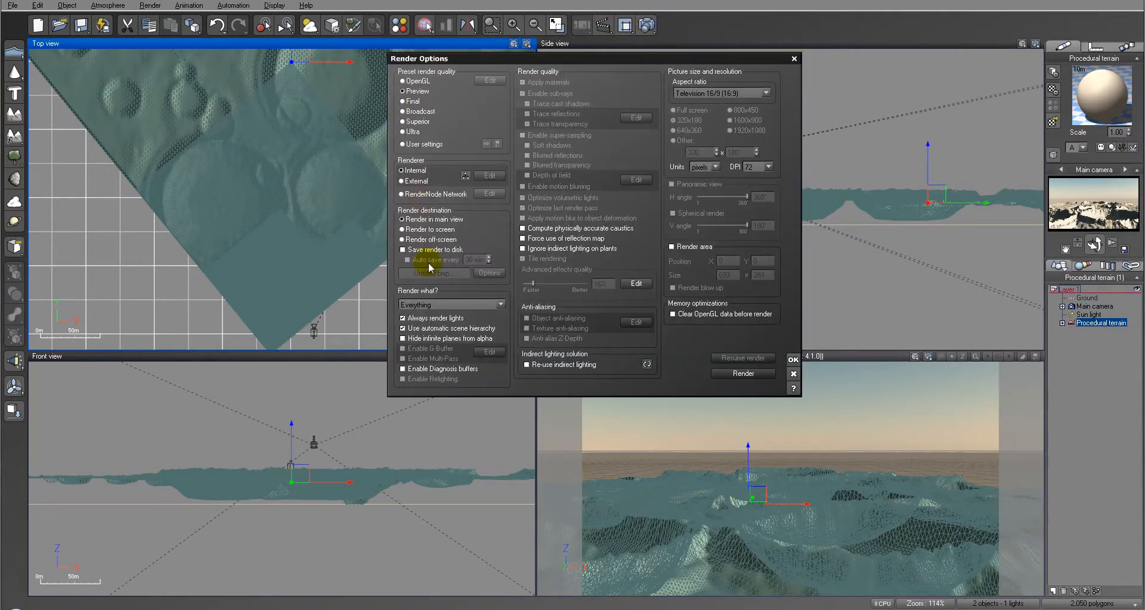
pyautogui.click(428, 229)
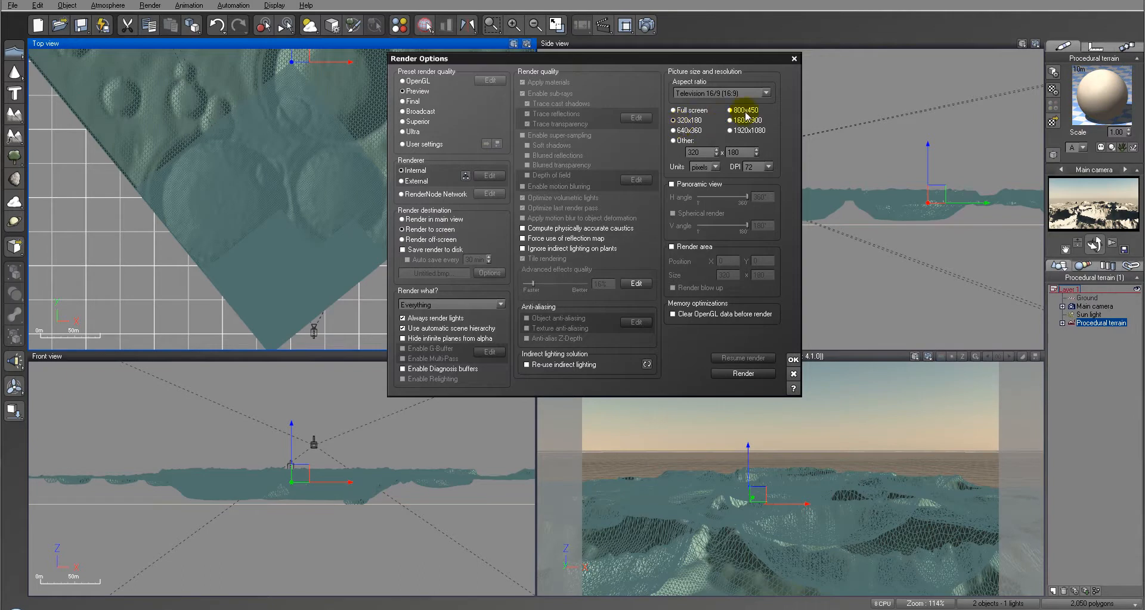
pyautogui.click(792, 360)
# - Render the terrain from the main camera, accept the post-render options, and close the rendered image
pyautogui.click(646, 25)
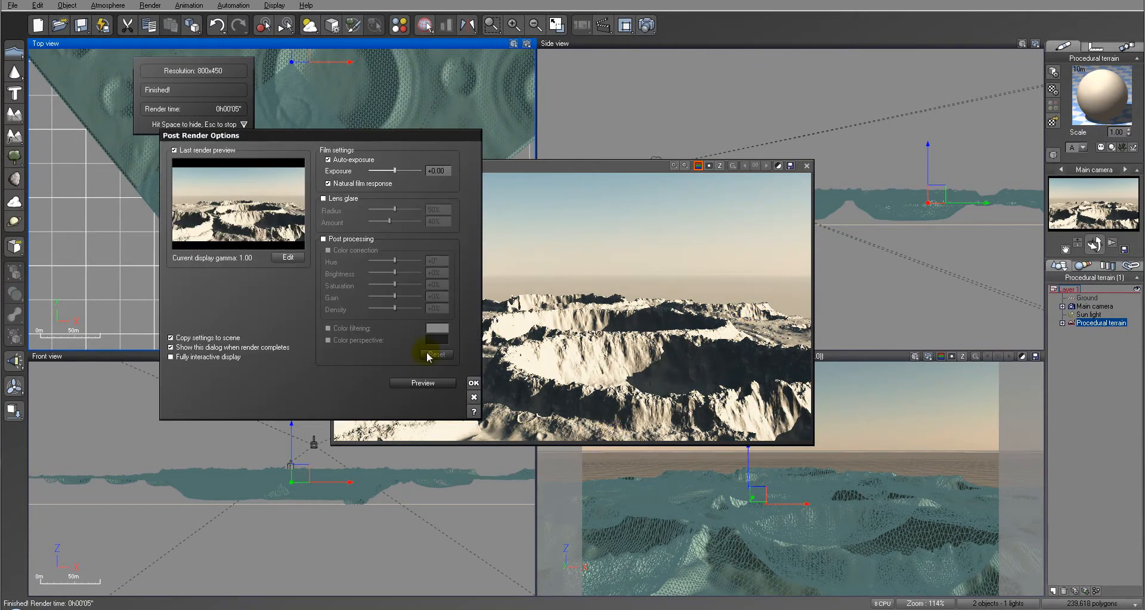
pyautogui.click(474, 384)
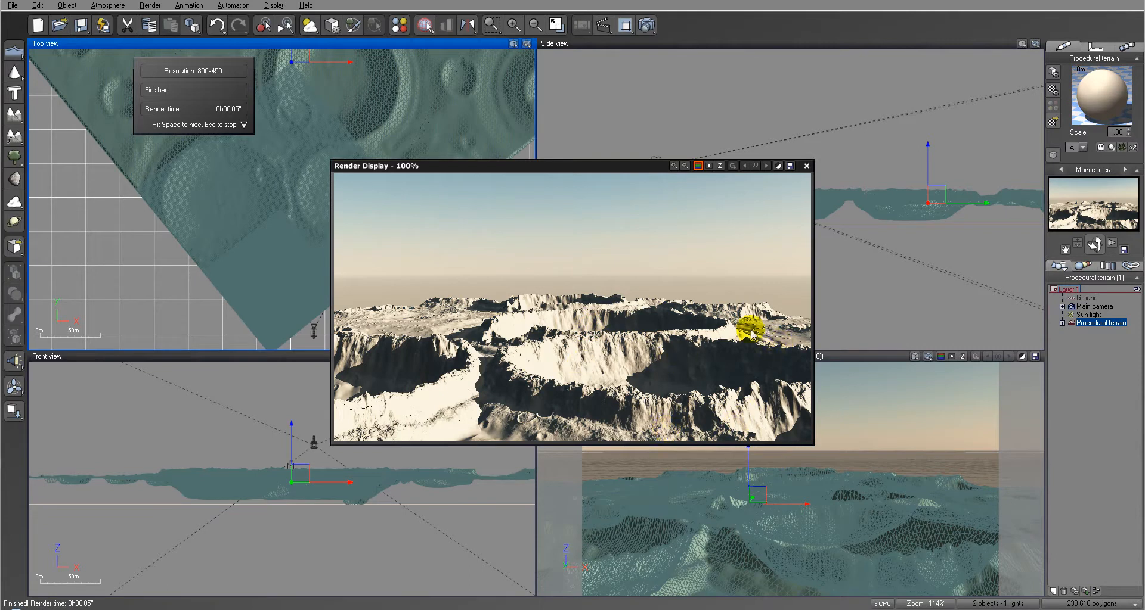
pyautogui.click(806, 166)
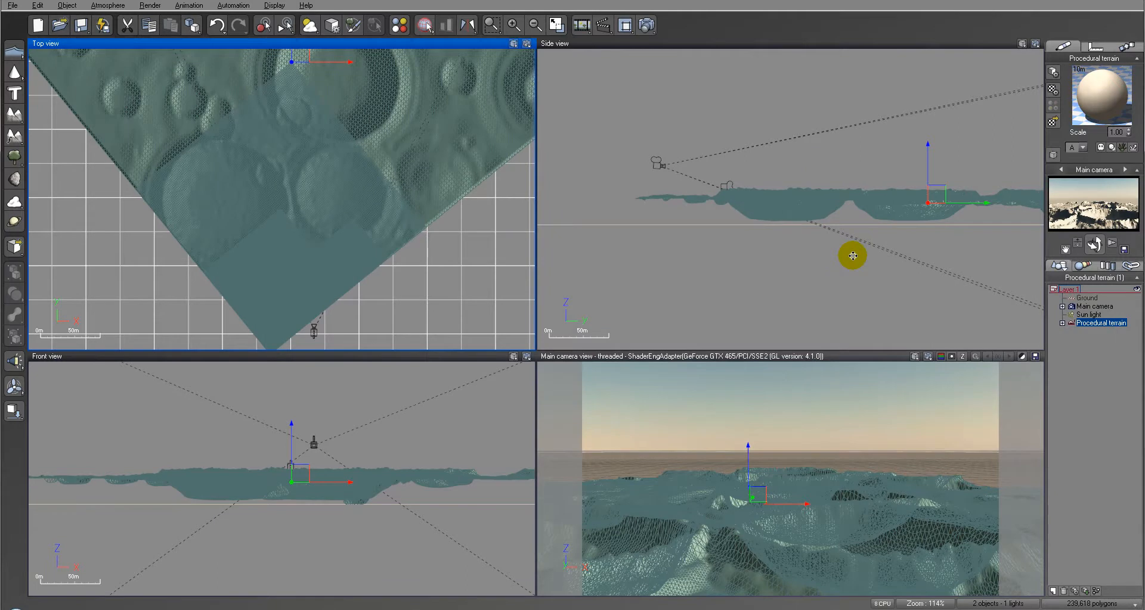